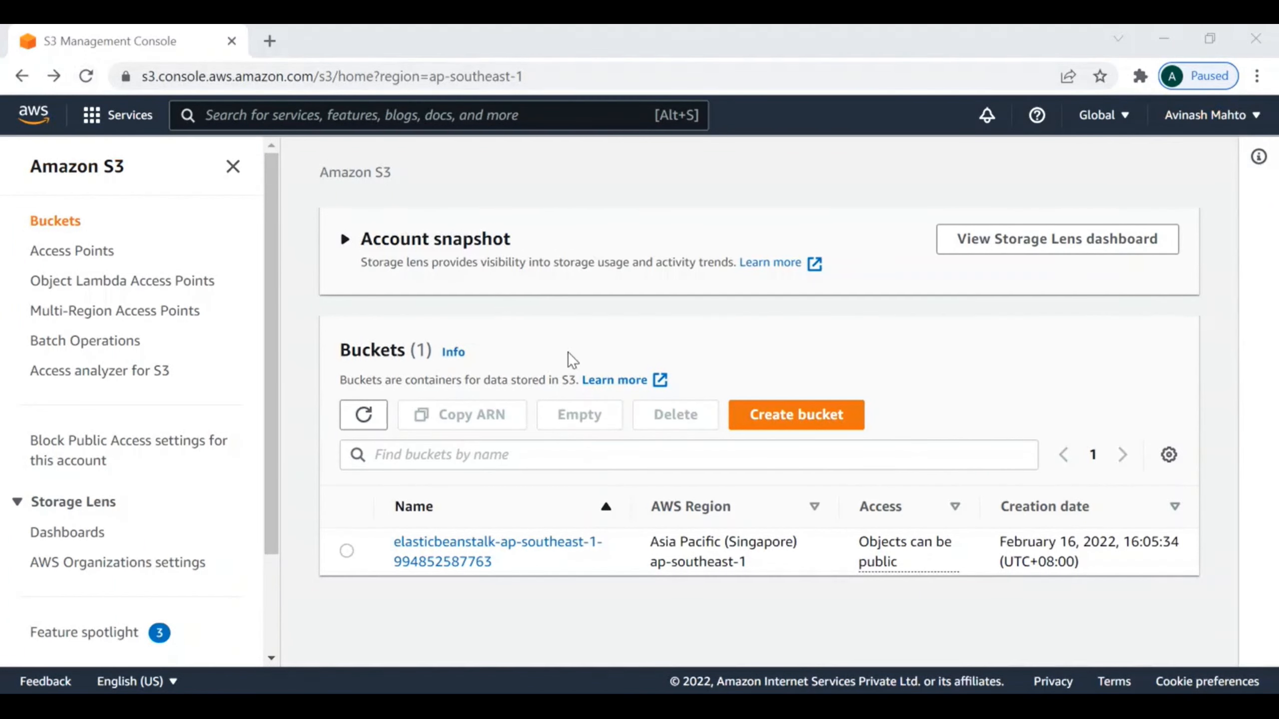
Step: Start a new bucket named version-S3-testing-5432 and enable ACLs under Object Ownership
{"action": "left_click", "coordinate": [806, 415]}
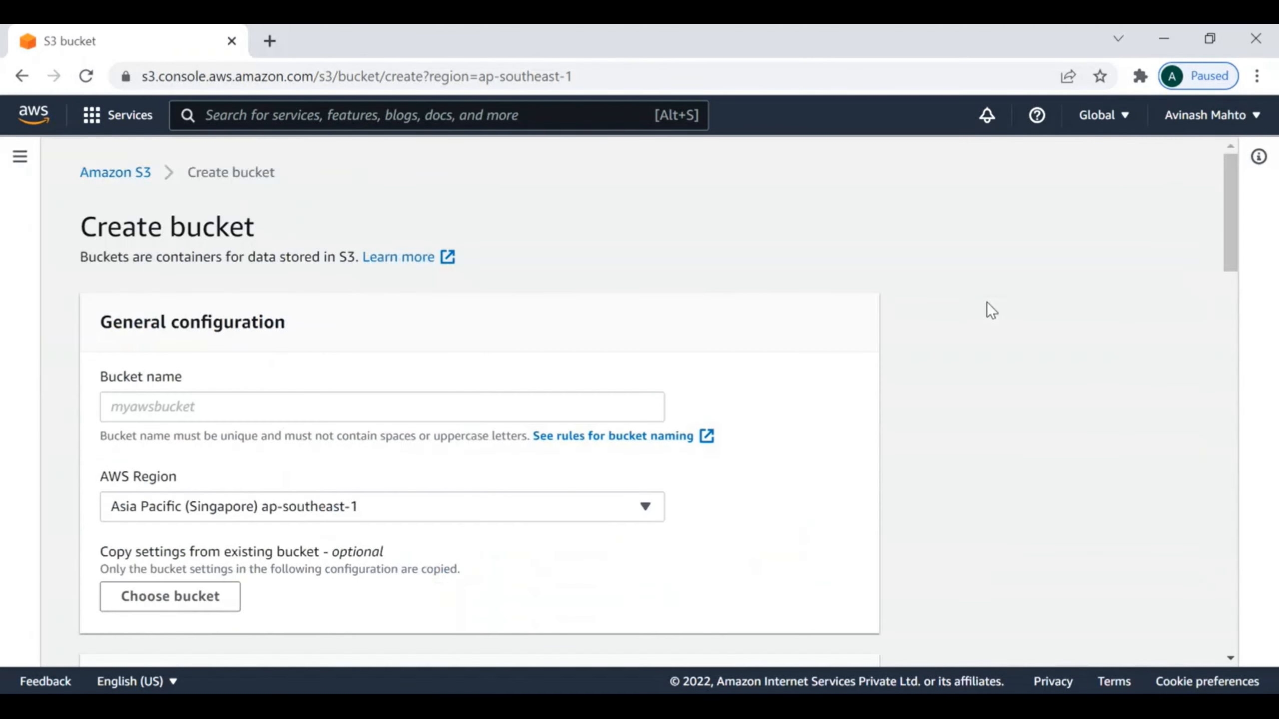
{"action": "left_click", "coordinate": [211, 414]}
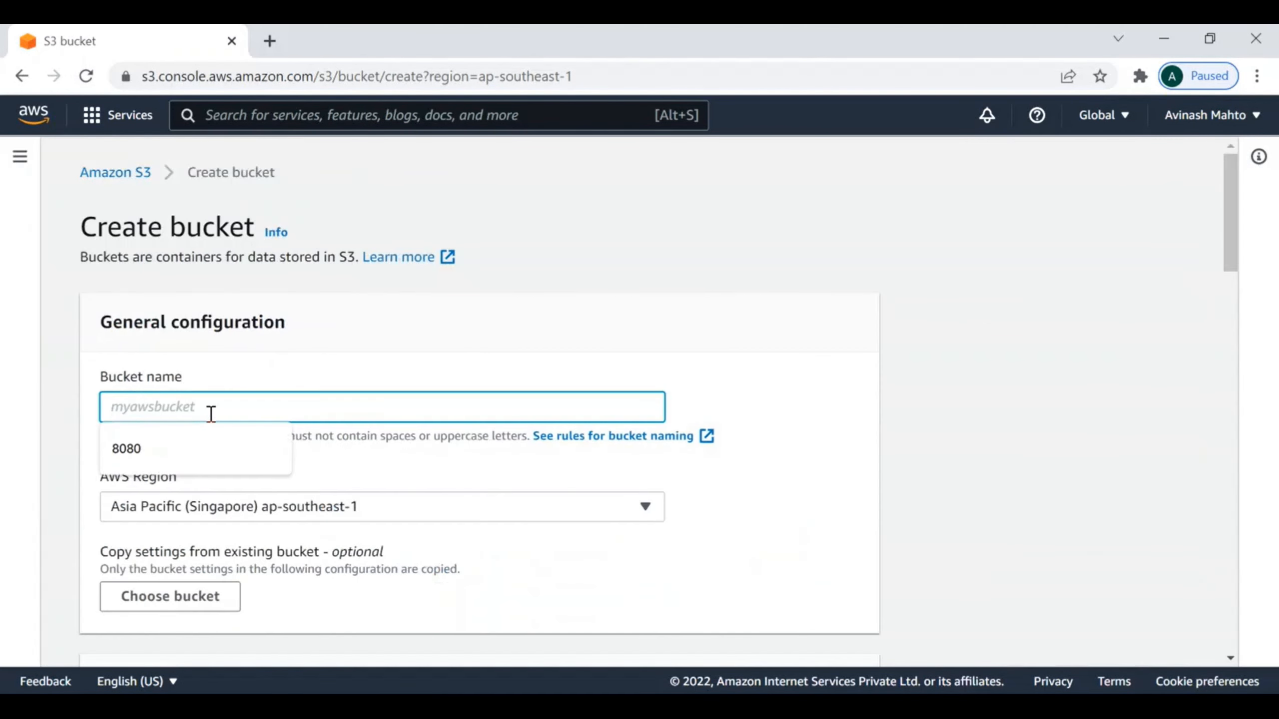
{"action": "type", "text": "version-S3-testing-5432"}
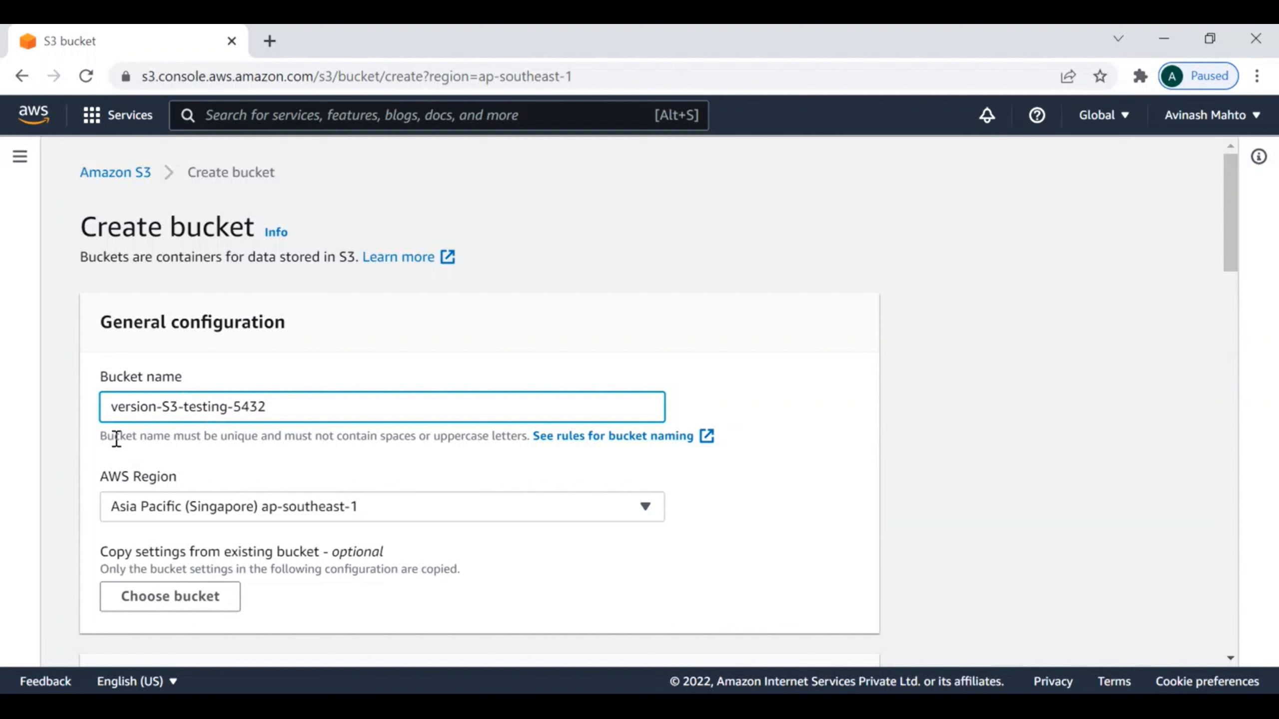
{"action": "scroll", "coordinate": [326, 418], "scroll_direction": "down", "scroll_amount": 6}
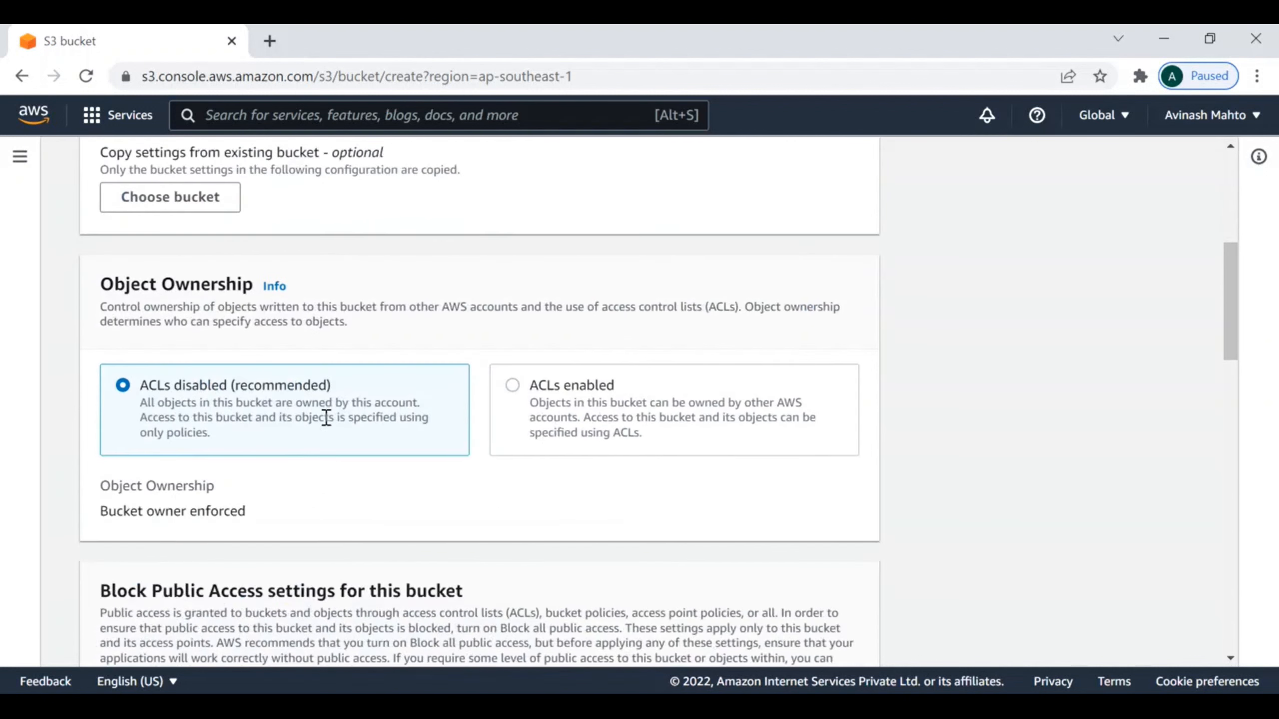
{"action": "left_click", "coordinate": [523, 392]}
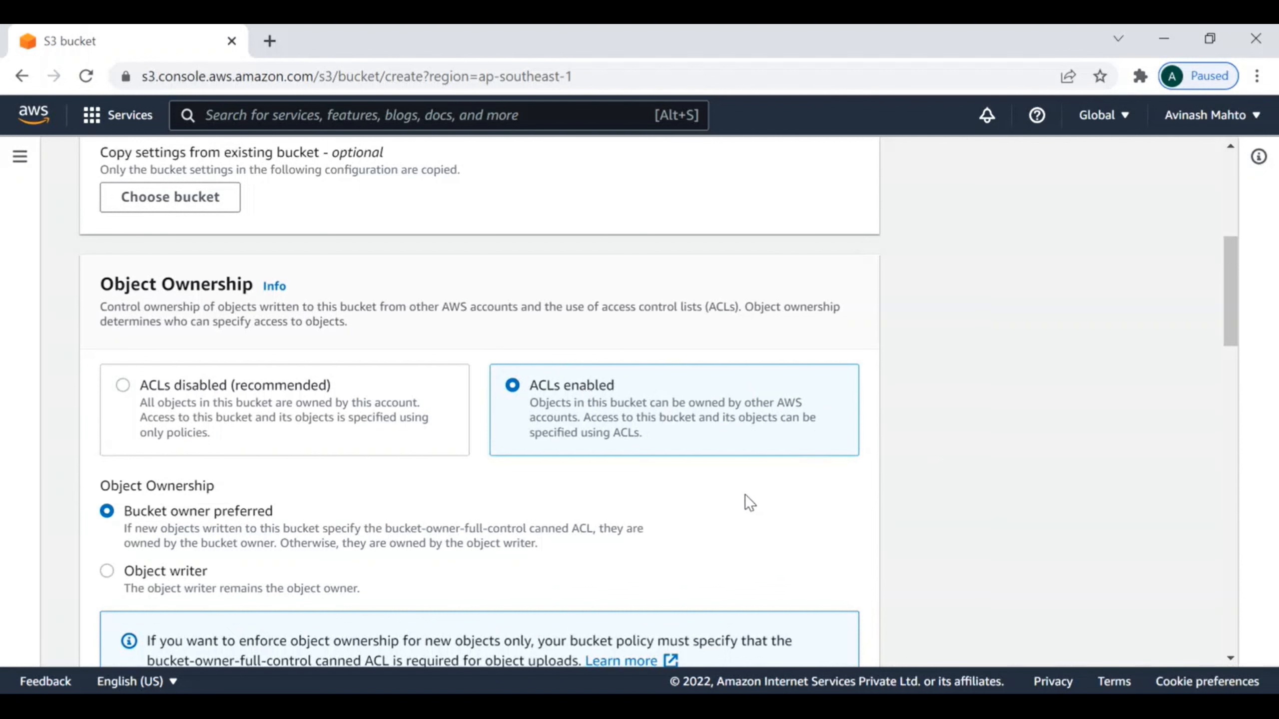
Step: Turn off Block all public access for the bucket and acknowledge that its objects might become public
{"action": "scroll", "coordinate": [745, 492], "scroll_direction": "down", "scroll_amount": 3}
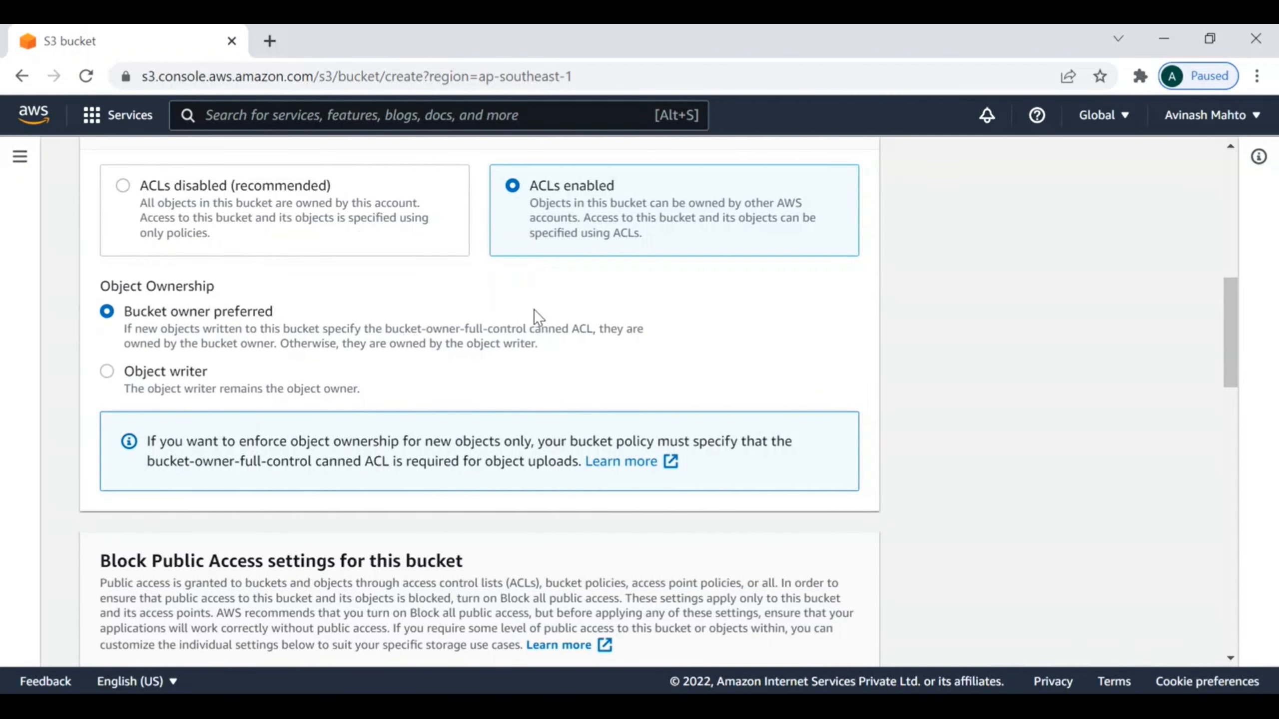
{"action": "scroll", "coordinate": [534, 310], "scroll_direction": "down", "scroll_amount": 2}
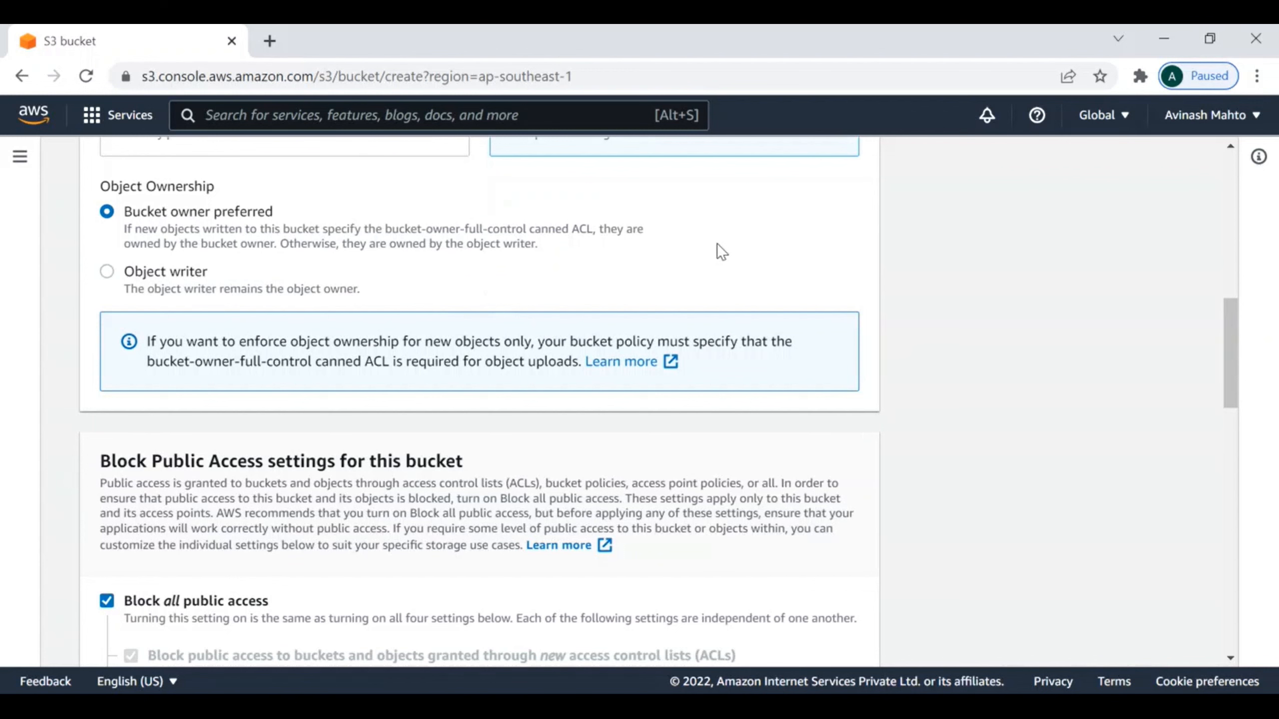
{"action": "scroll", "coordinate": [403, 320], "scroll_direction": "down", "scroll_amount": 4}
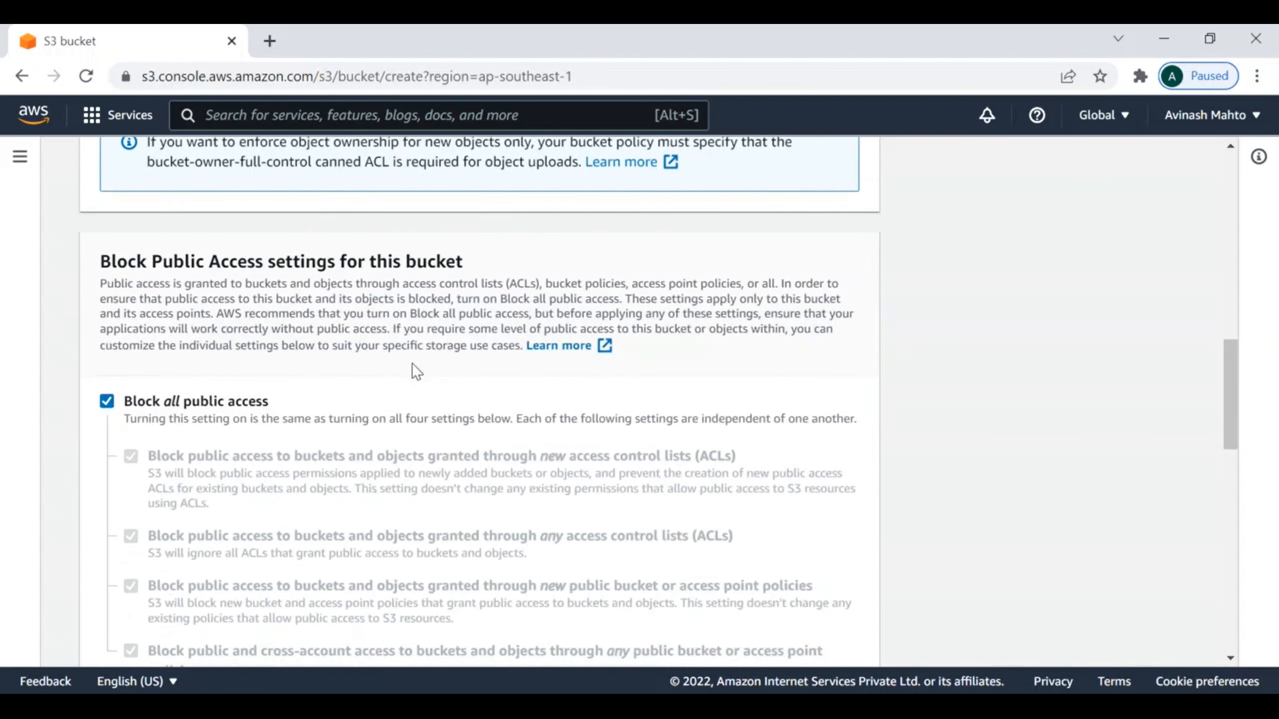
{"action": "left_click", "coordinate": [107, 402]}
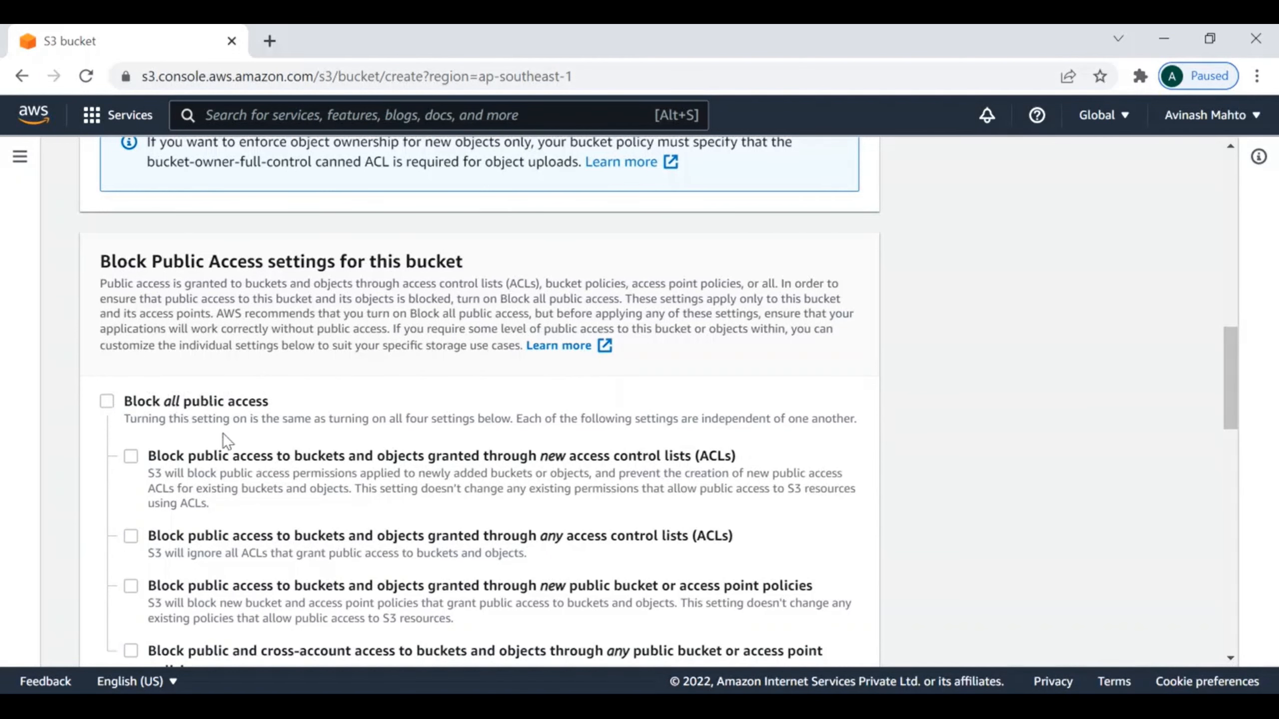
{"action": "scroll", "coordinate": [352, 446], "scroll_direction": "down", "scroll_amount": 3}
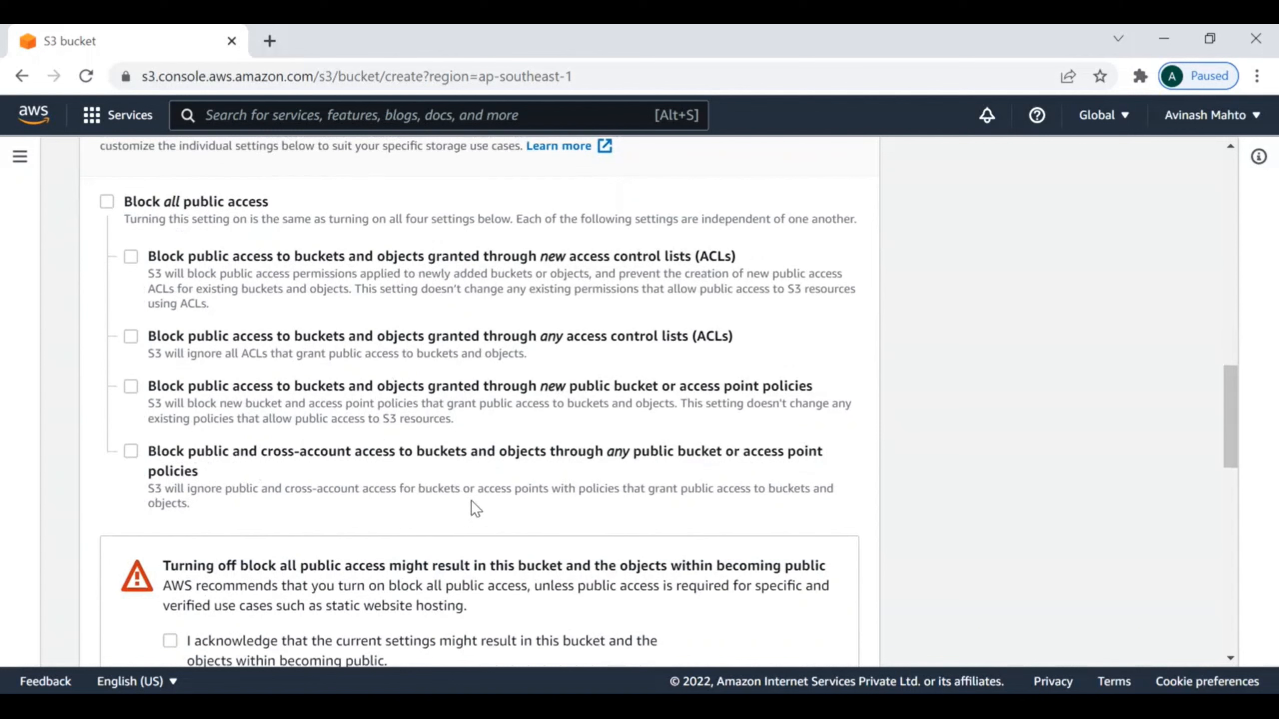
{"action": "scroll", "coordinate": [322, 358], "scroll_direction": "down", "scroll_amount": 3}
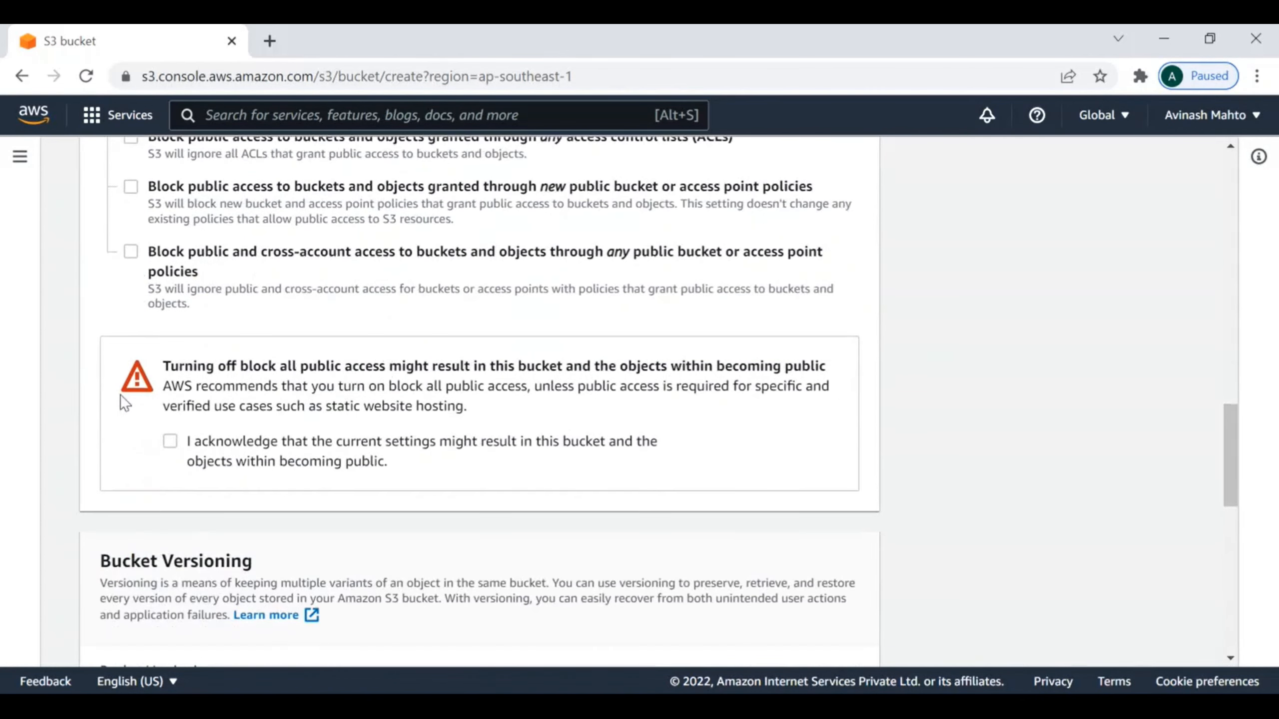
{"action": "left_click", "coordinate": [171, 443]}
Step: Enable Bucket Versioning for the new bucket
{"action": "scroll", "coordinate": [597, 469], "scroll_direction": "down", "scroll_amount": 5}
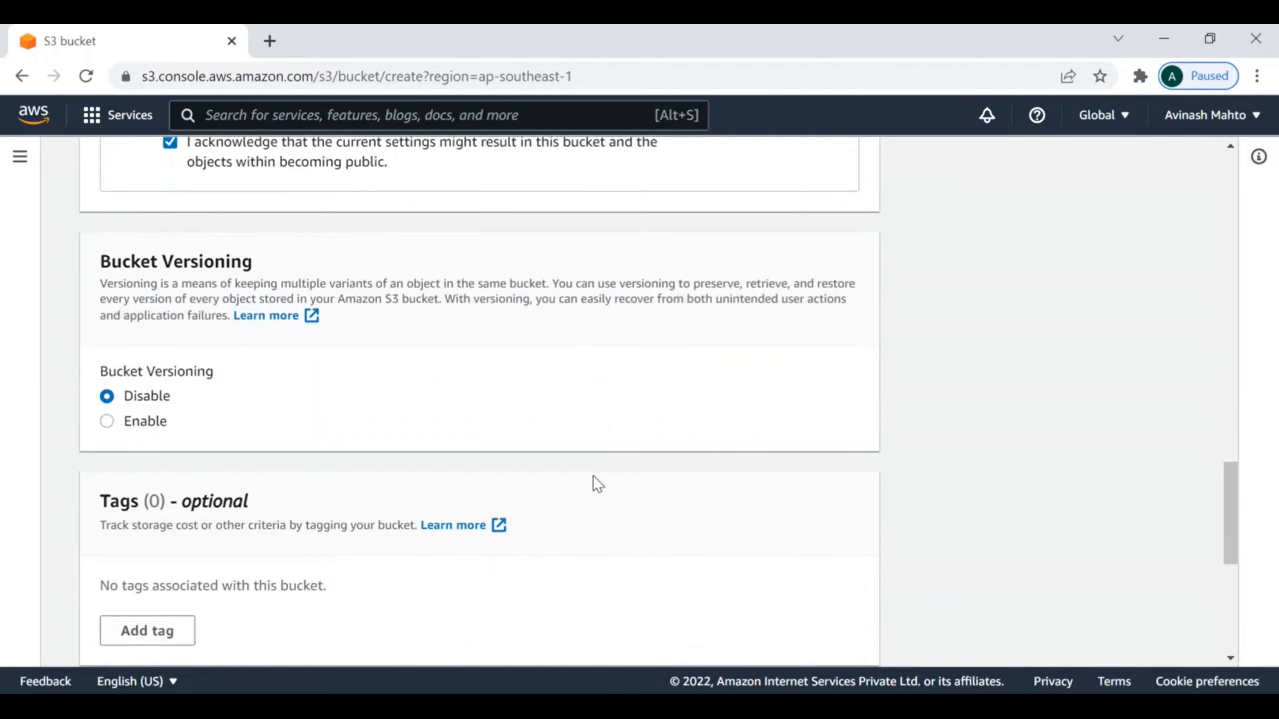
{"action": "left_click_drag", "start_coordinate": [257, 260], "coordinate": [94, 268]}
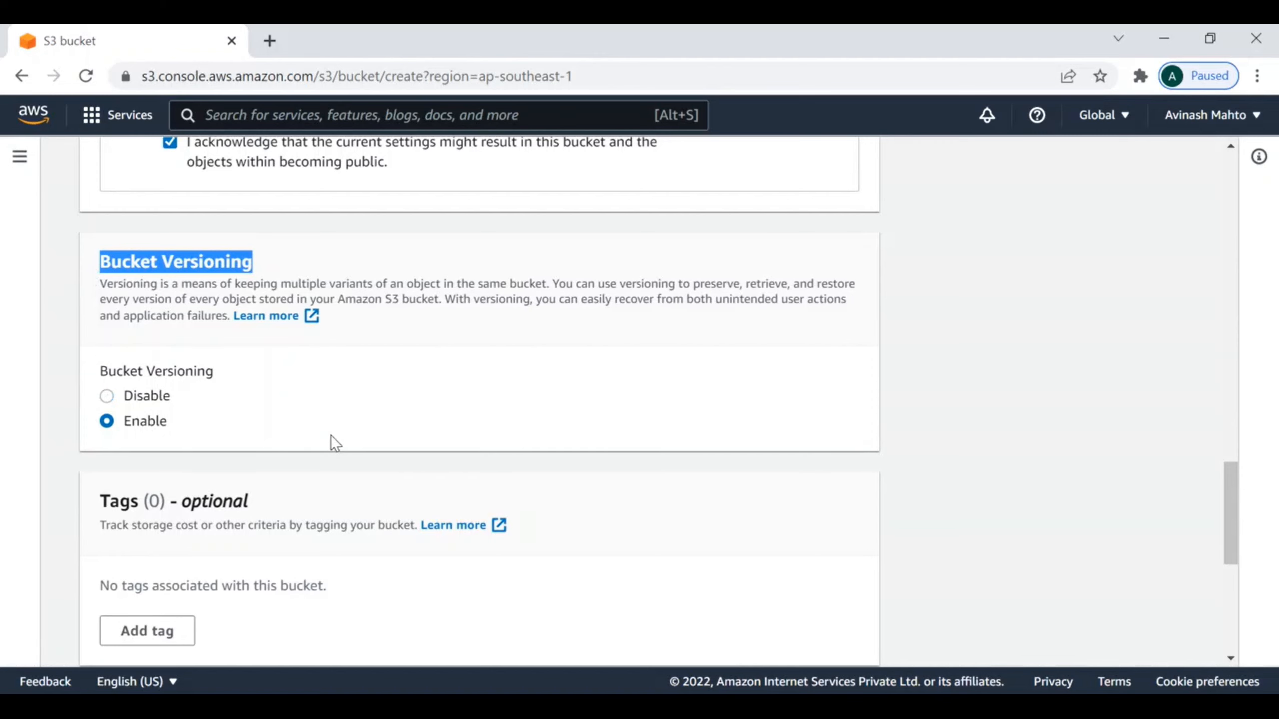
{"action": "scroll", "coordinate": [704, 447], "scroll_direction": "down", "scroll_amount": 5}
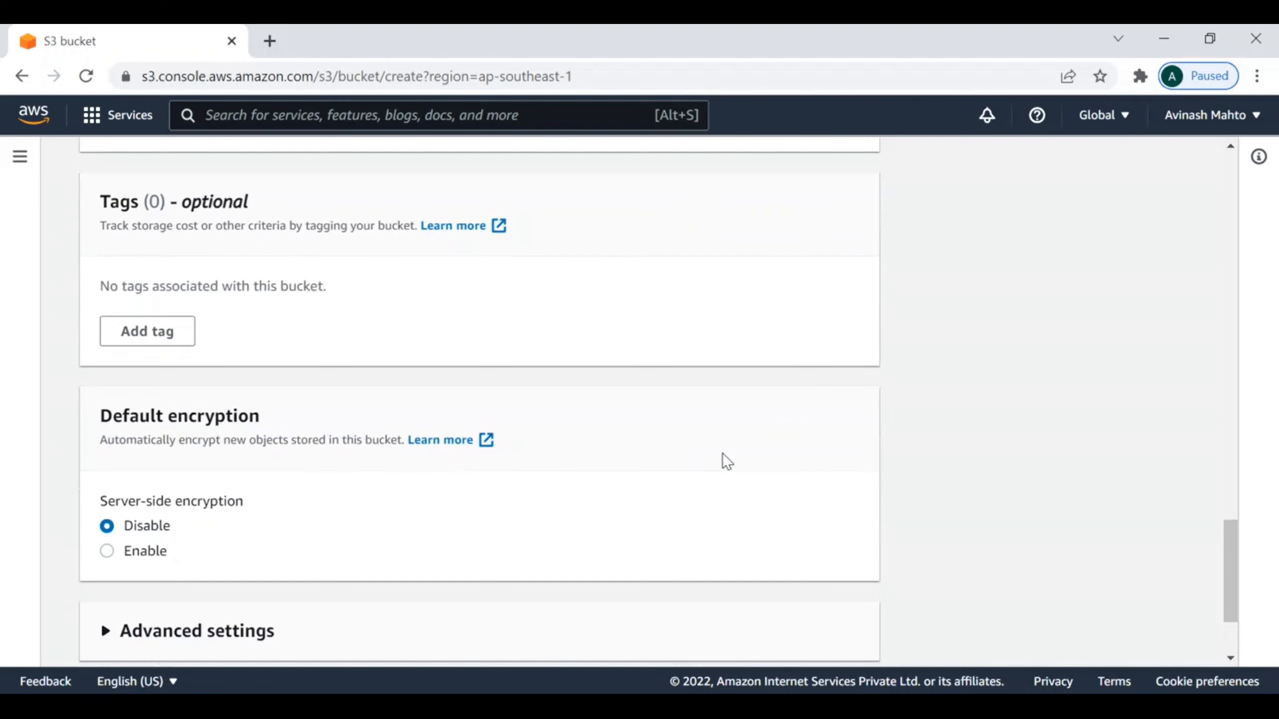
{"action": "scroll", "coordinate": [724, 455], "scroll_direction": "down", "scroll_amount": 3}
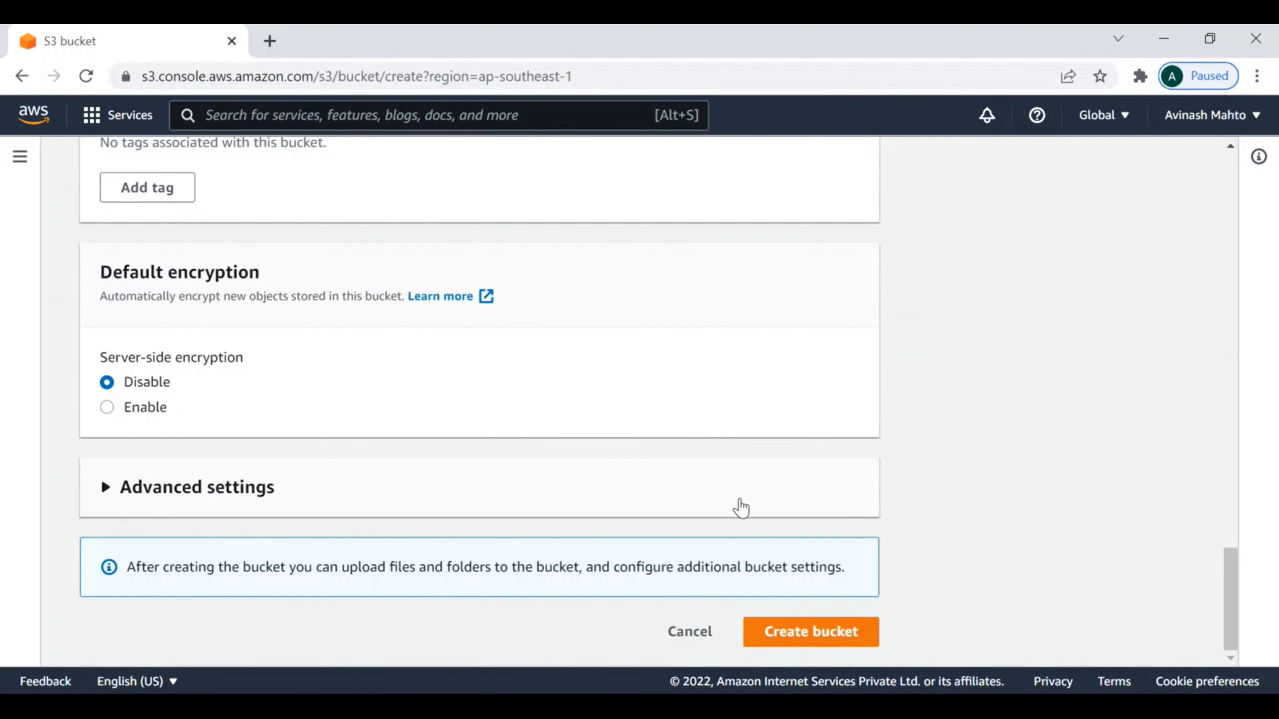
Step: Correct the bucket name to the all-lowercase version-s3-testing-5432
{"action": "scroll", "coordinate": [1018, 563], "scroll_direction": "up", "scroll_amount": 1}
{"action": "scroll", "coordinate": [1015, 563], "scroll_direction": "up", "scroll_amount": 15}
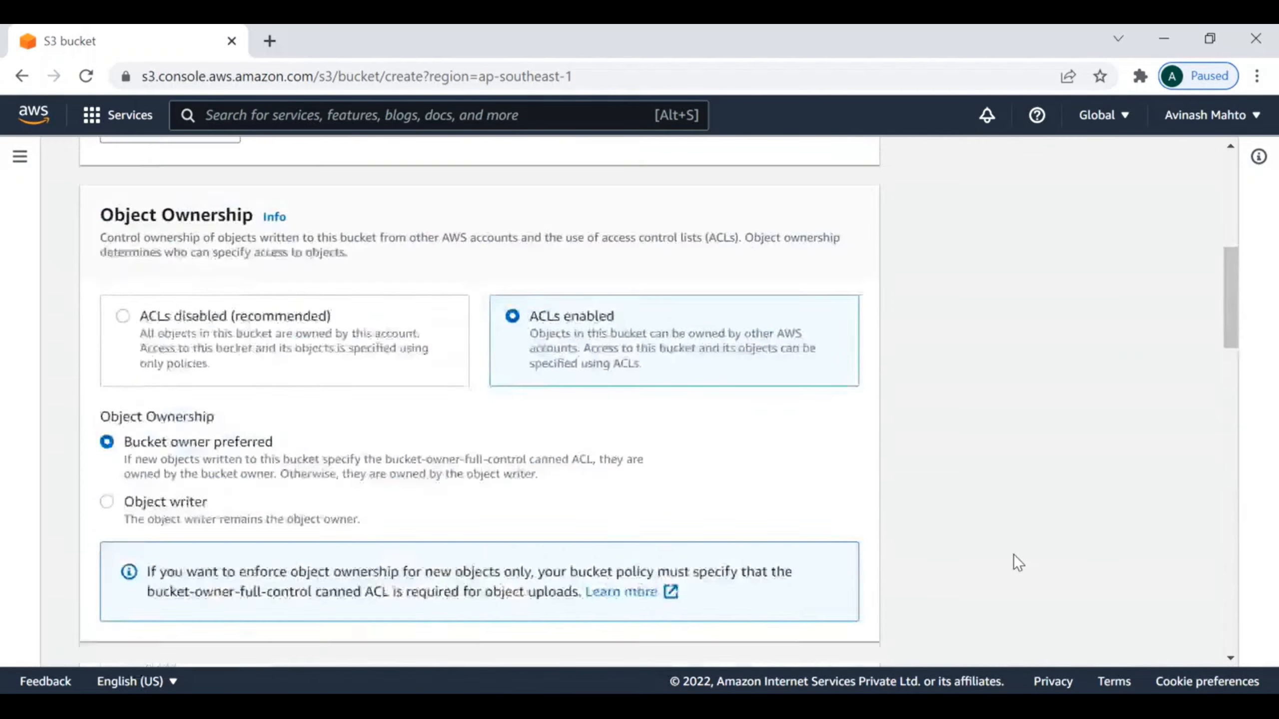
{"action": "scroll", "coordinate": [564, 490], "scroll_direction": "up", "scroll_amount": 5}
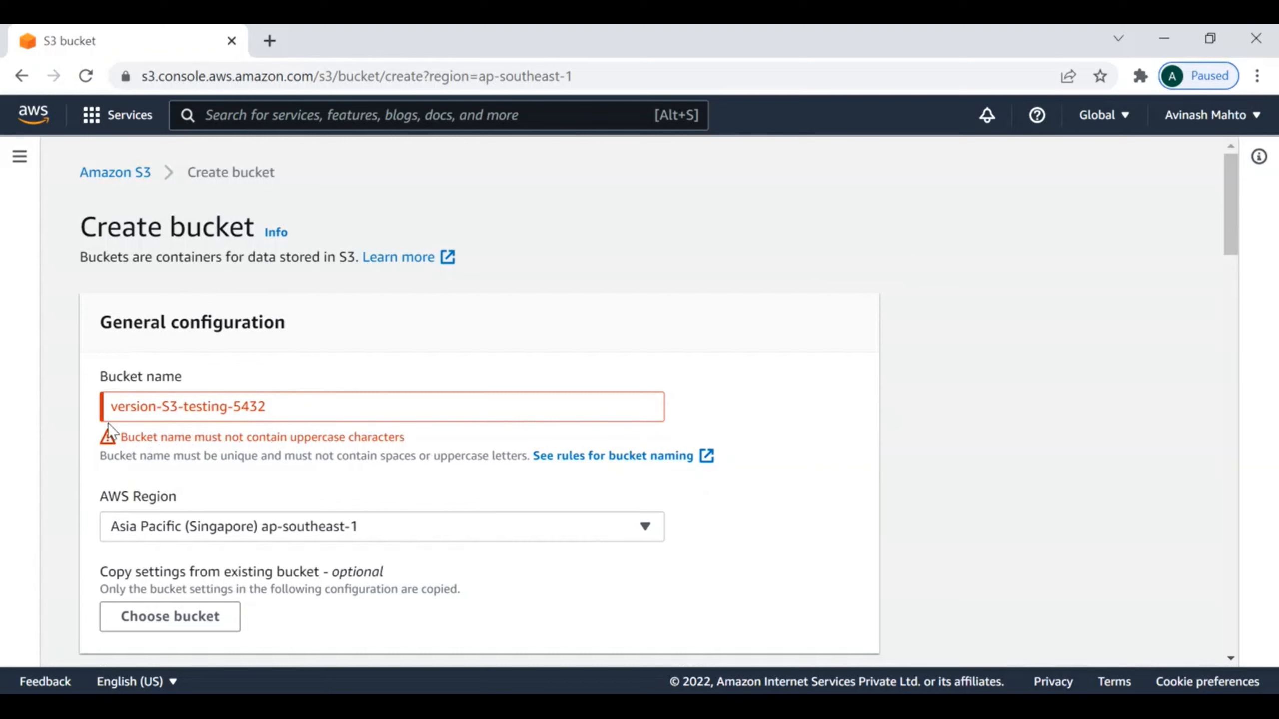
{"action": "left_click_drag", "start_coordinate": [175, 405], "coordinate": [169, 406]}
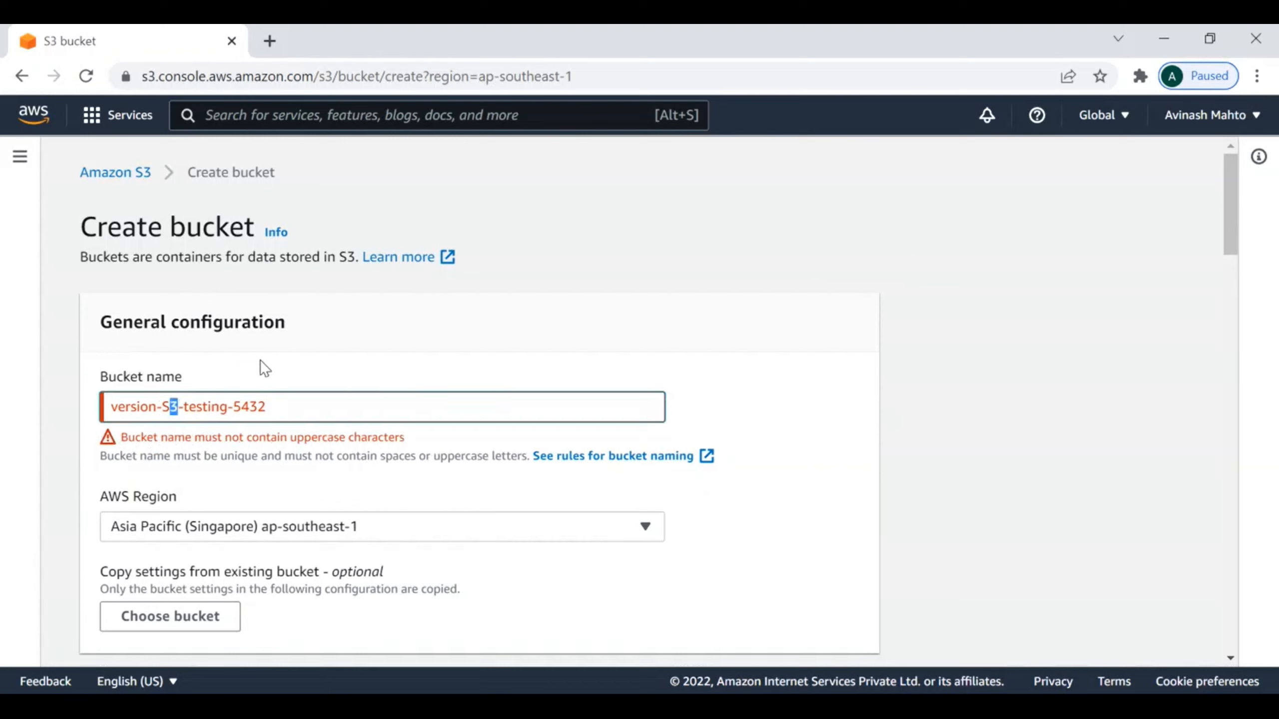
{"action": "key", "text": "Left"}
{"action": "key", "text": "BackSpace"}
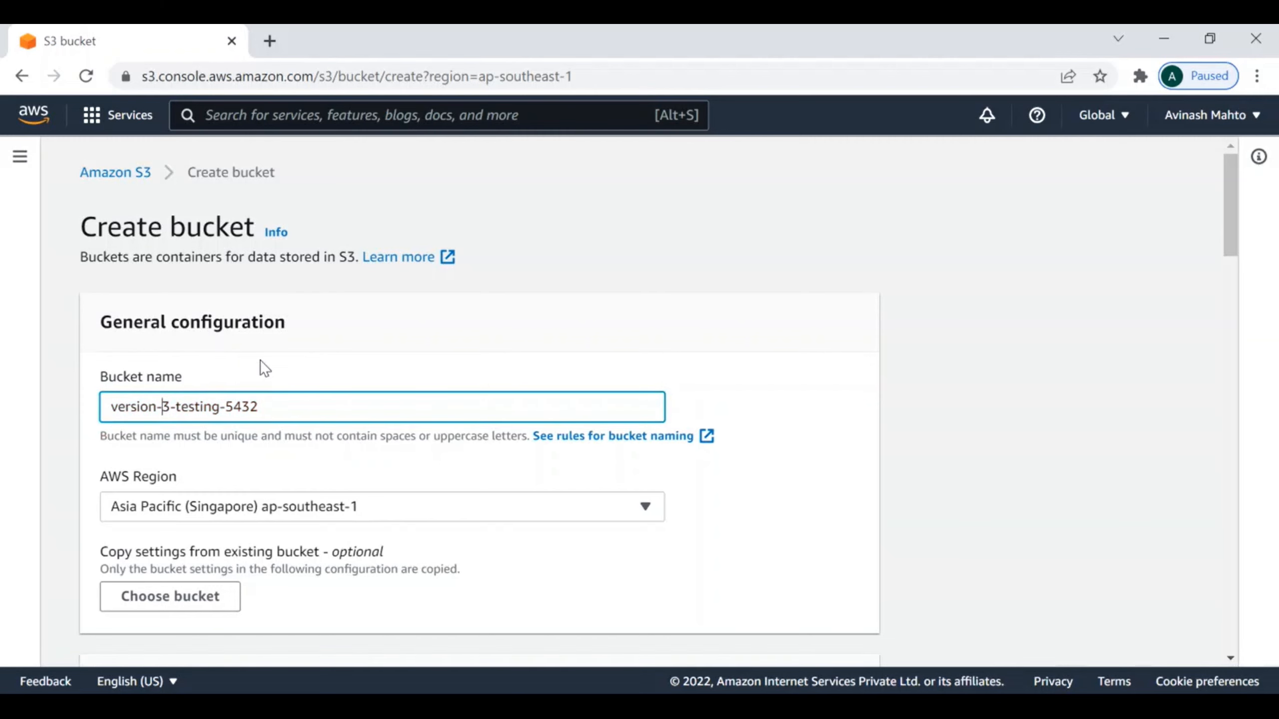
{"action": "type", "text": "s"}
Step: Create the bucket with the configured settings
{"action": "scroll", "coordinate": [775, 505], "scroll_direction": "down", "scroll_amount": 6}
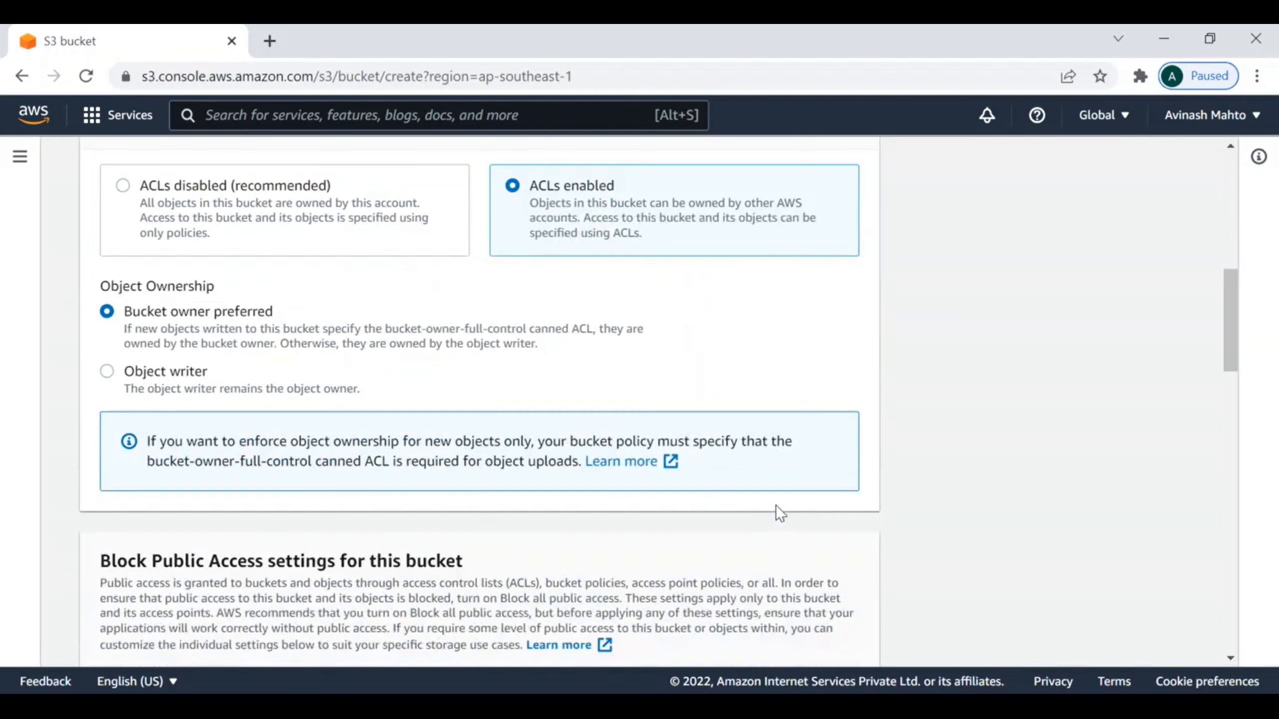
{"action": "scroll", "coordinate": [391, 594], "scroll_direction": "down", "scroll_amount": 5}
{"action": "scroll", "coordinate": [483, 580], "scroll_direction": "down", "scroll_amount": 8}
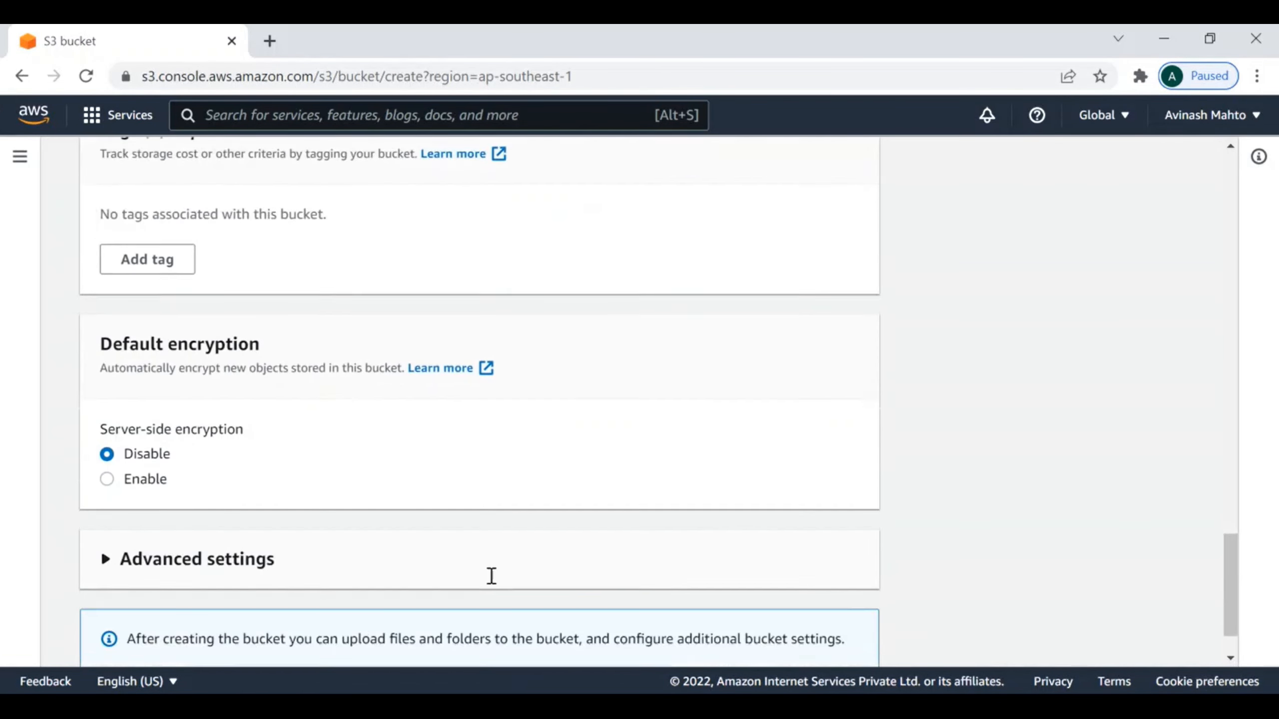
{"action": "scroll", "coordinate": [492, 576], "scroll_direction": "down", "scroll_amount": 2}
{"action": "left_click", "coordinate": [778, 632]}
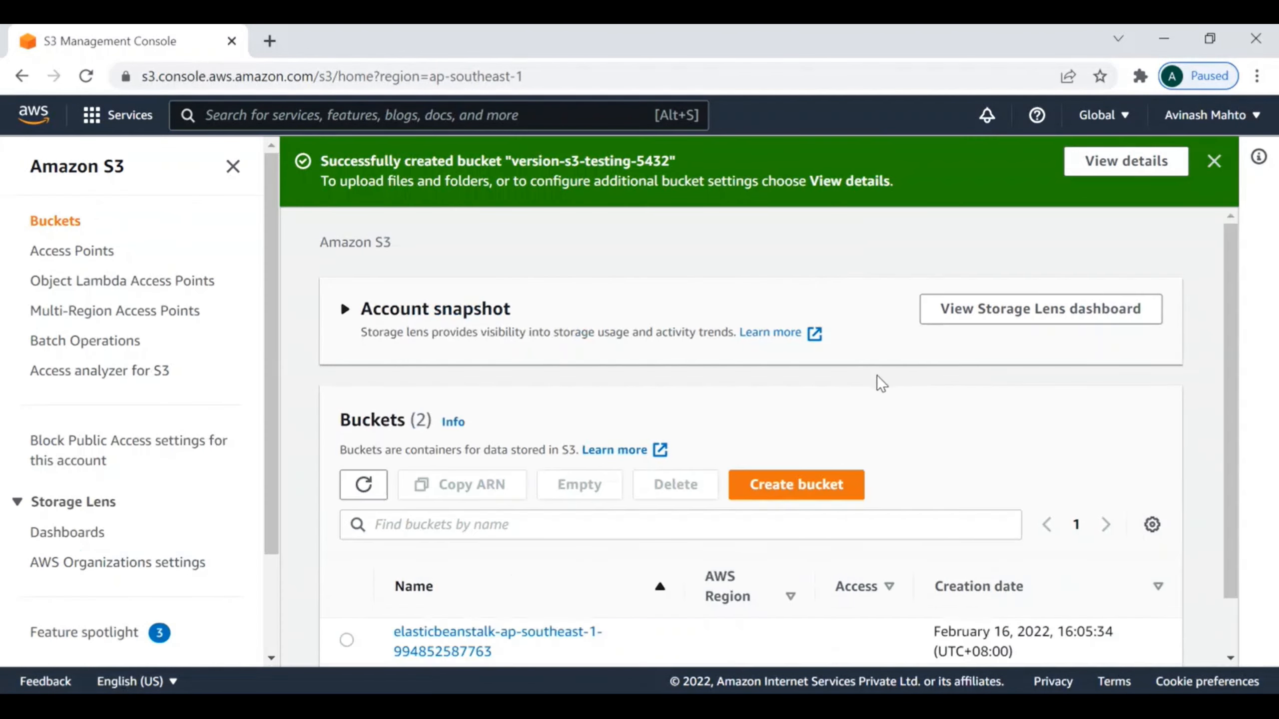
Step: Open the bucket version-s3-testing-5432 and add the Version_testing file from Documents to a new upload
{"action": "scroll", "coordinate": [840, 380], "scroll_direction": "down", "scroll_amount": 1}
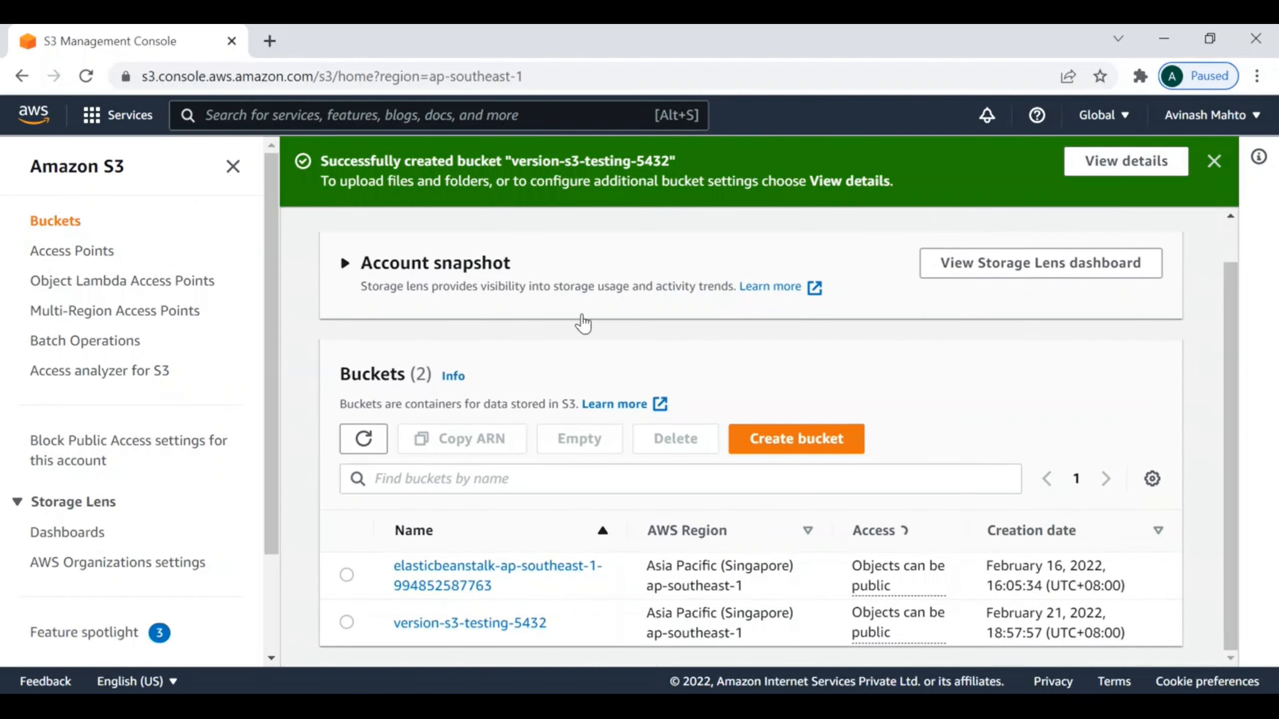
{"action": "left_click", "coordinate": [496, 625]}
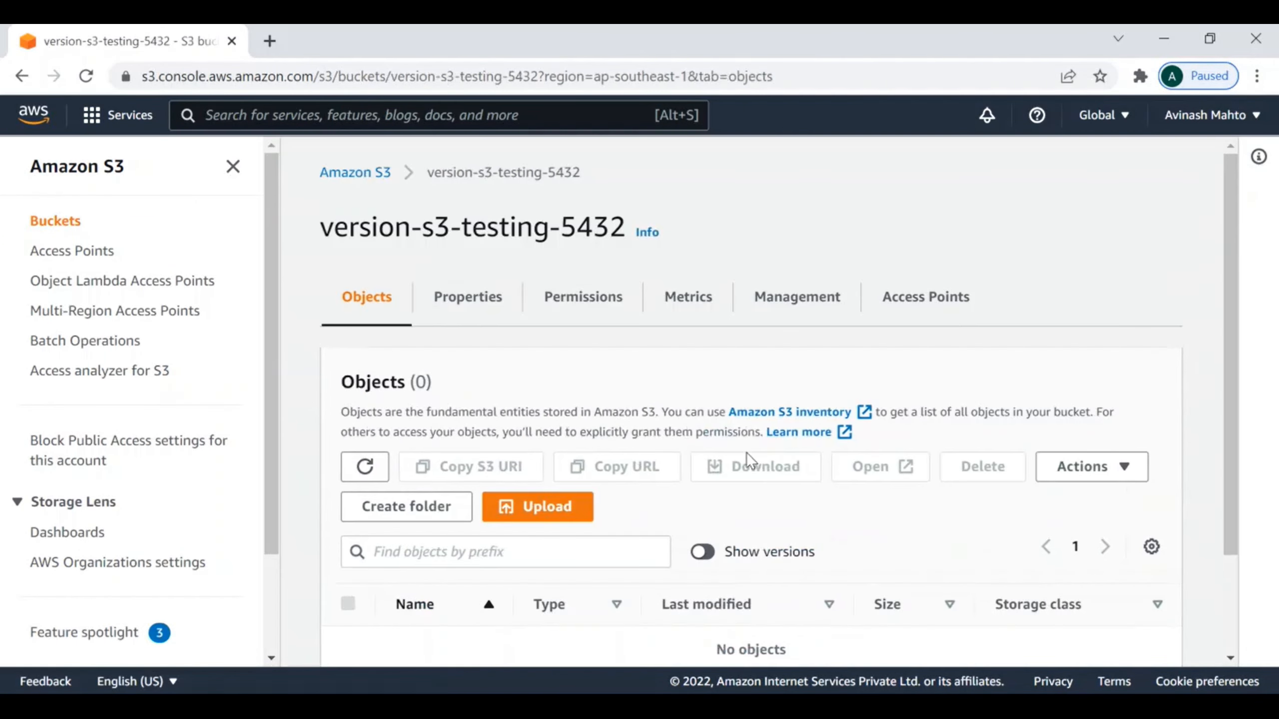
{"action": "scroll", "coordinate": [756, 468], "scroll_direction": "down", "scroll_amount": 3}
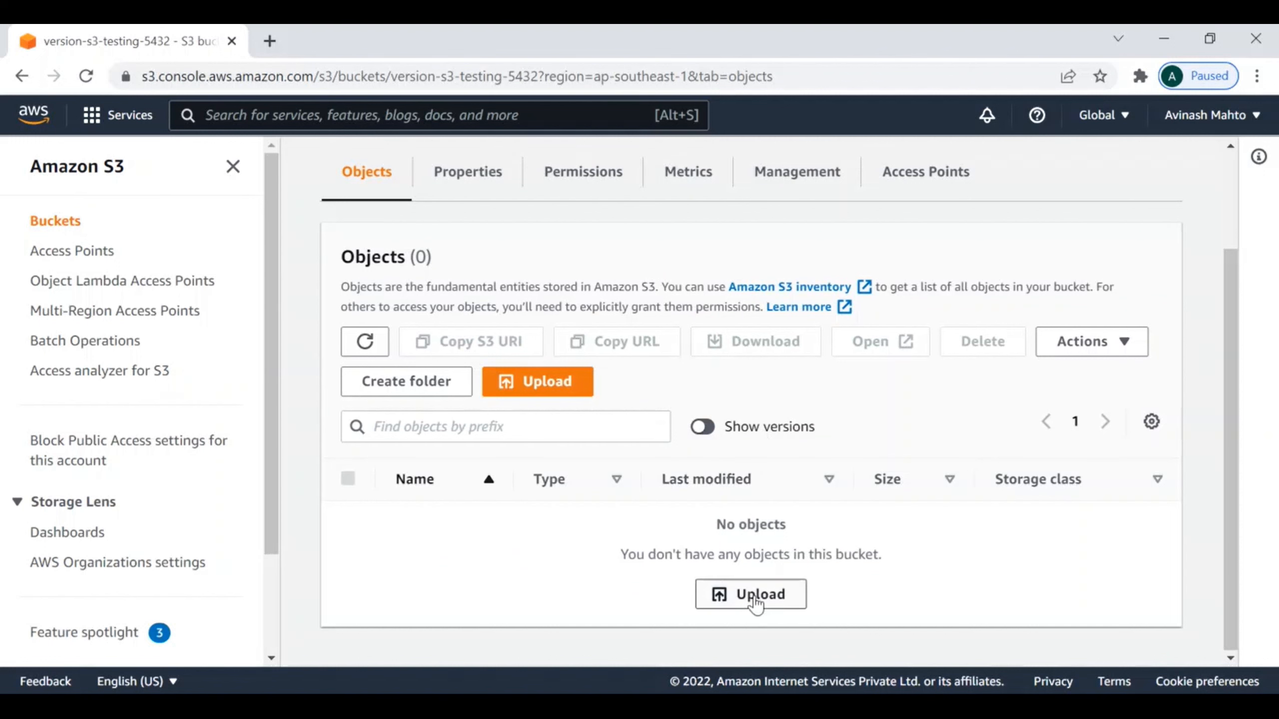
{"action": "left_click", "coordinate": [755, 597]}
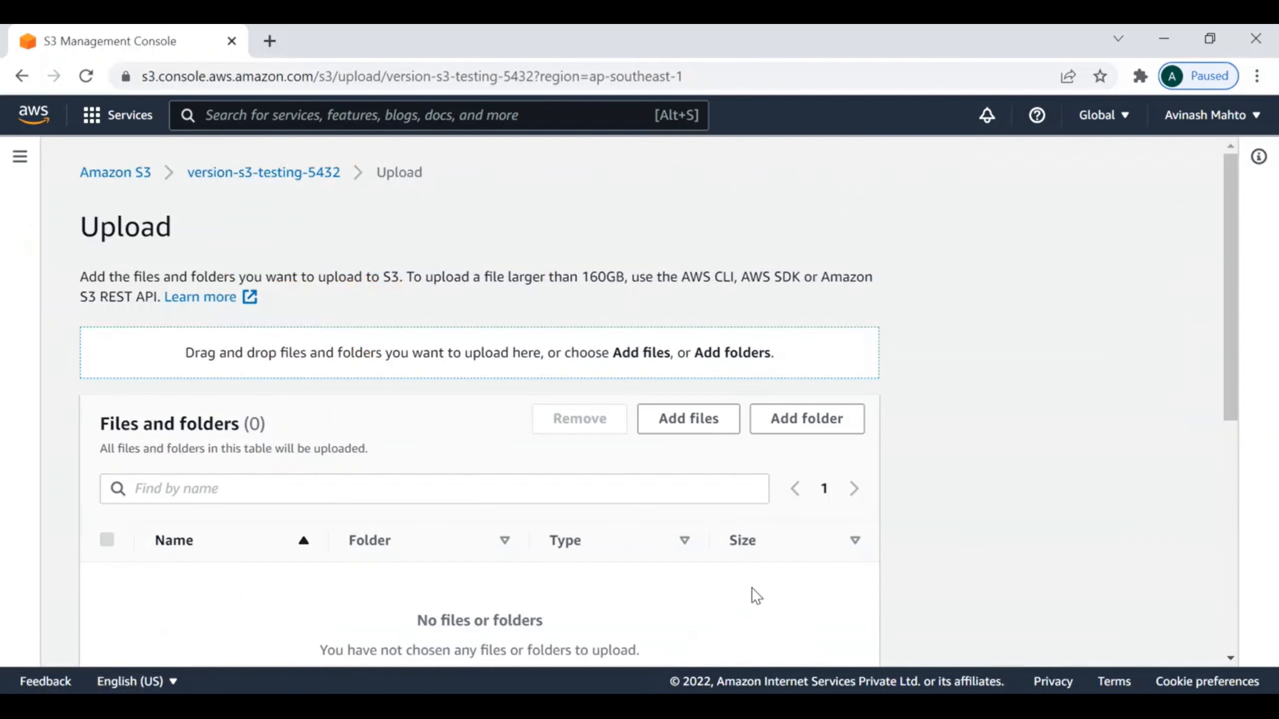
{"action": "left_click", "coordinate": [674, 429]}
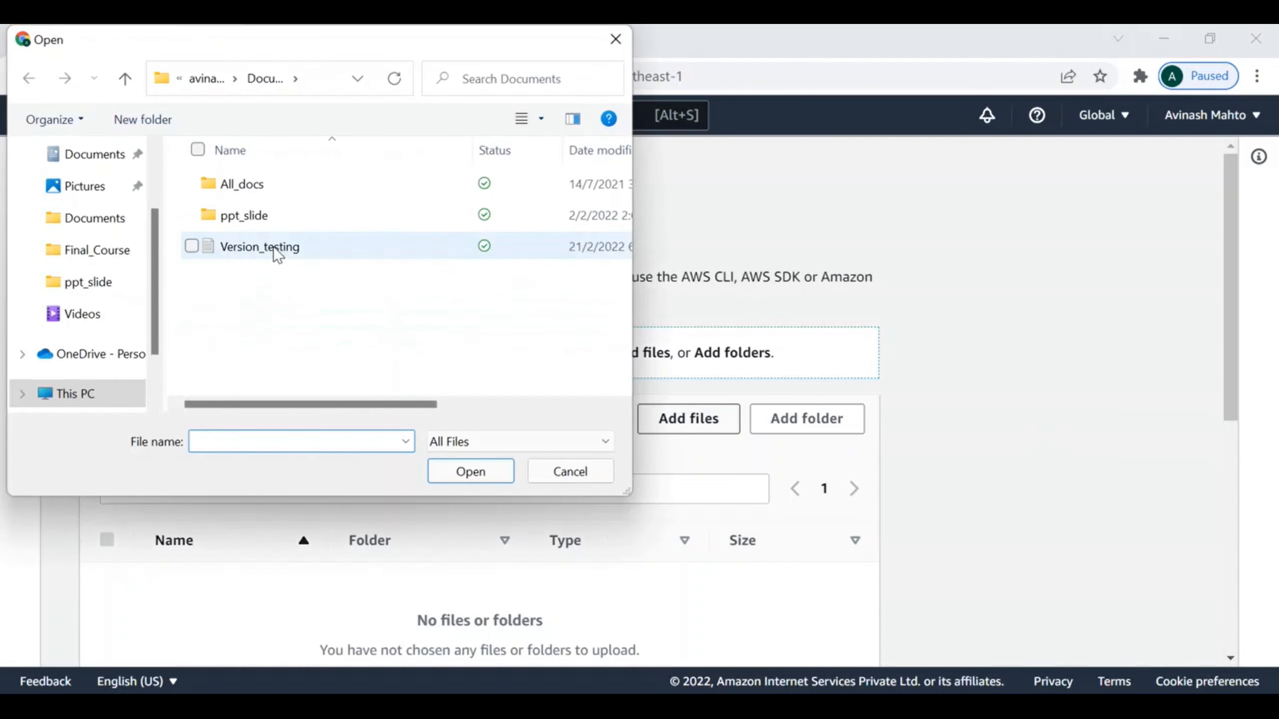
{"action": "left_click", "coordinate": [276, 247]}
{"action": "left_click", "coordinate": [470, 474]}
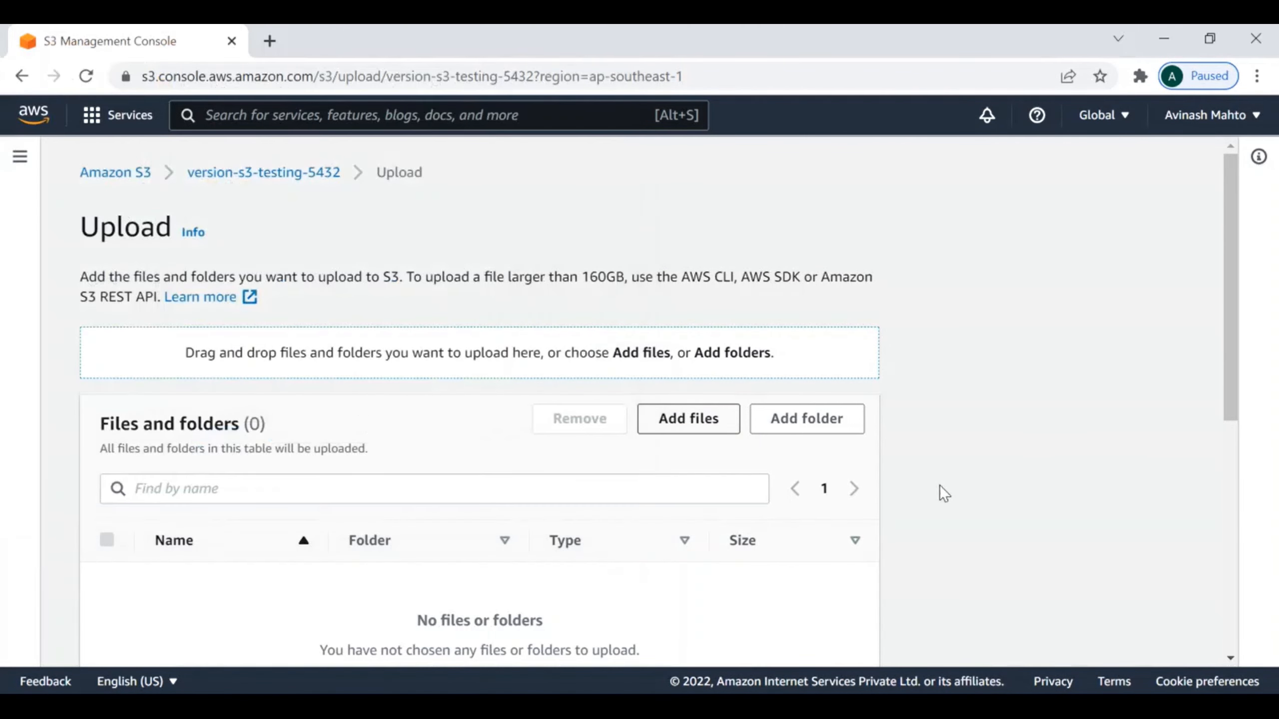
Step: Upload Version_testing.txt to the bucket, review the upload status, and return to the bucket's object list
{"action": "scroll", "coordinate": [862, 568], "scroll_direction": "down", "scroll_amount": 5}
{"action": "left_click", "coordinate": [833, 632]}
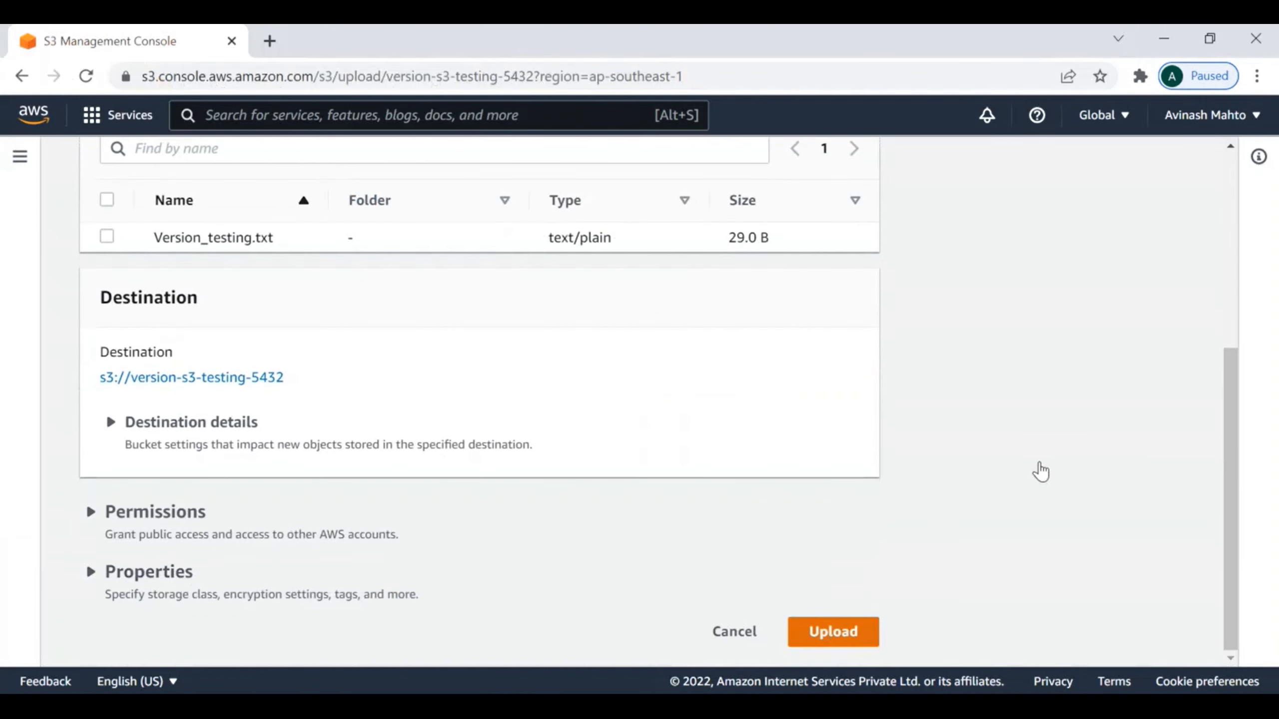
{"action": "scroll", "coordinate": [1047, 468], "scroll_direction": "down", "scroll_amount": 4}
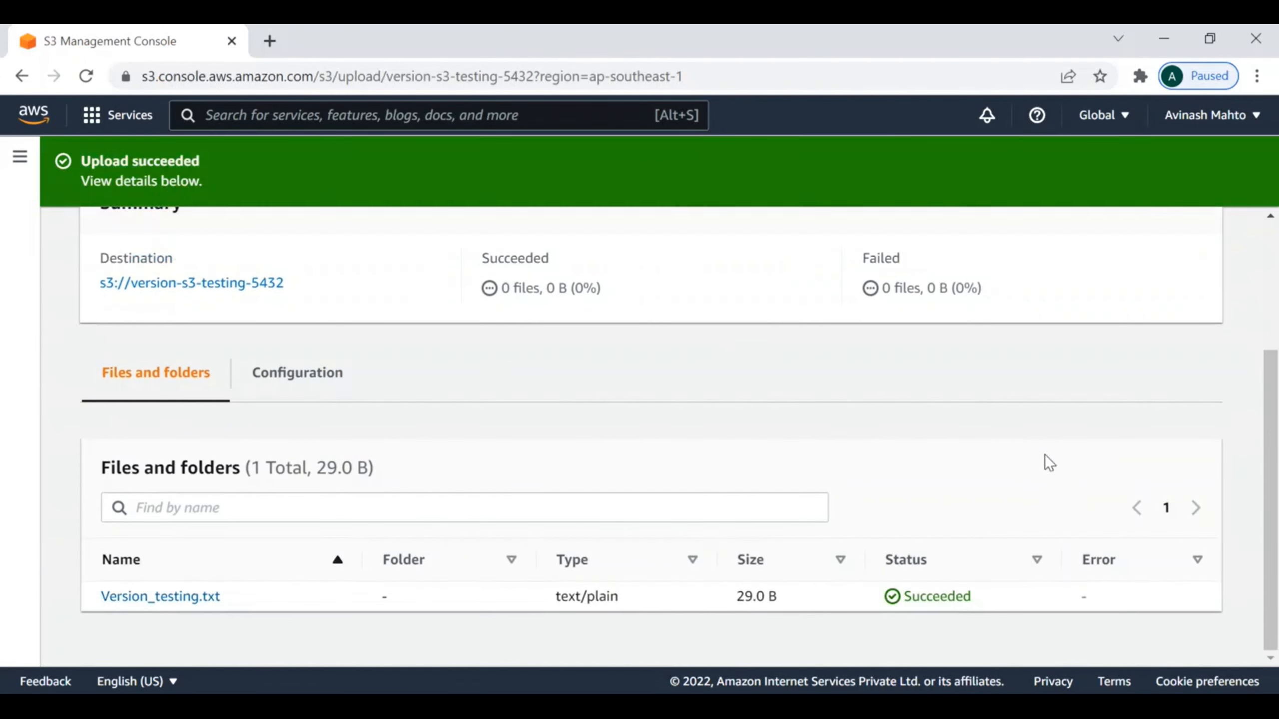
{"action": "scroll", "coordinate": [542, 394], "scroll_direction": "up", "scroll_amount": 4}
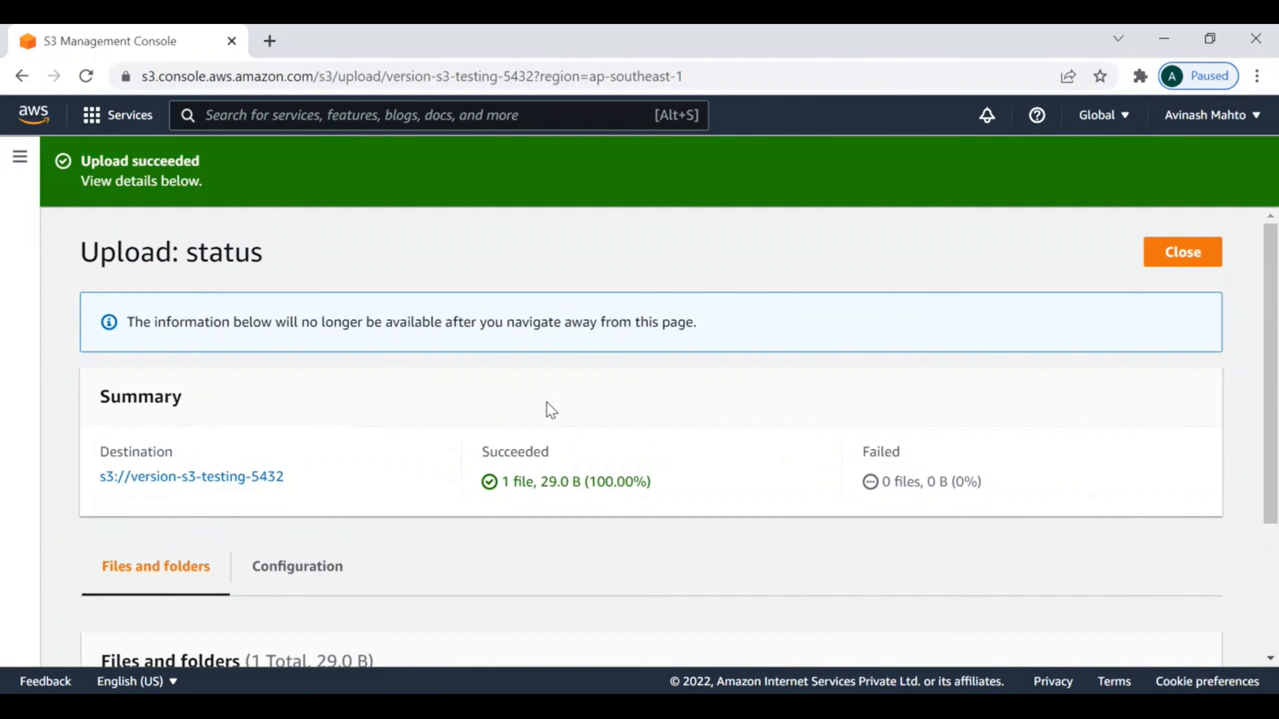
{"action": "left_click", "coordinate": [1183, 254]}
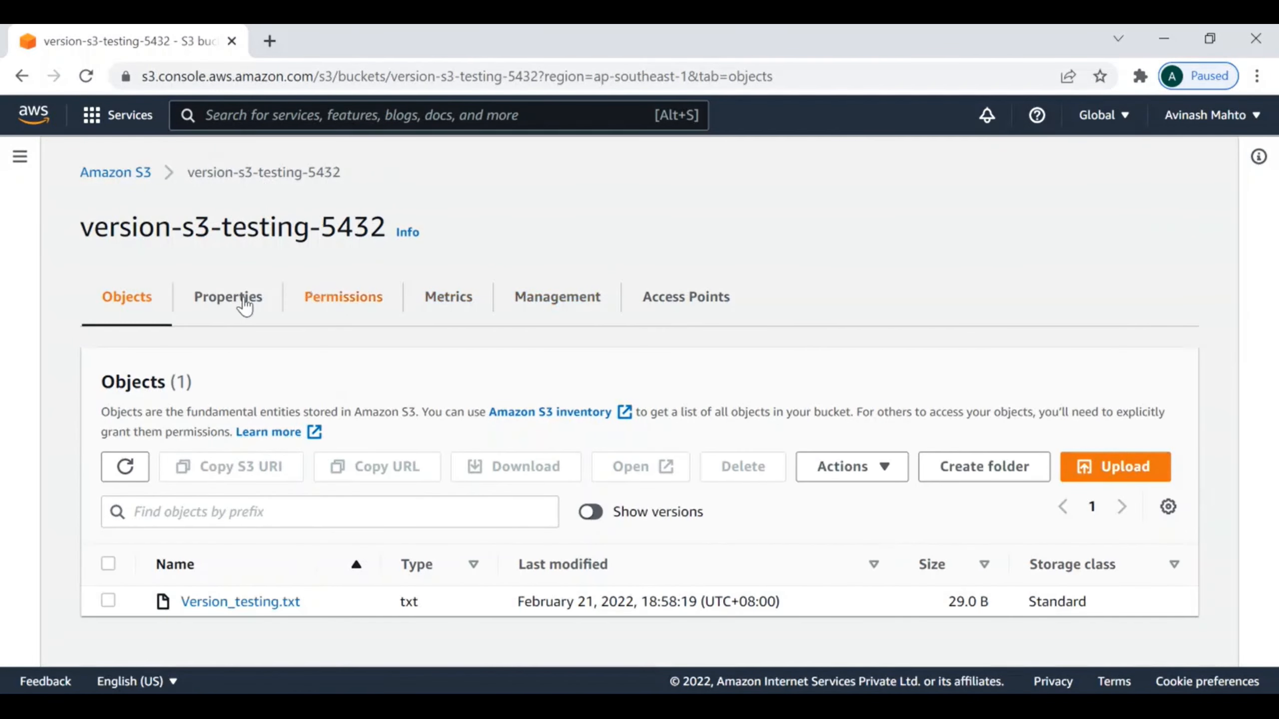
Step: Open the Version_testing.txt object and examine its properties and object management overview
{"action": "left_click", "coordinate": [261, 603]}
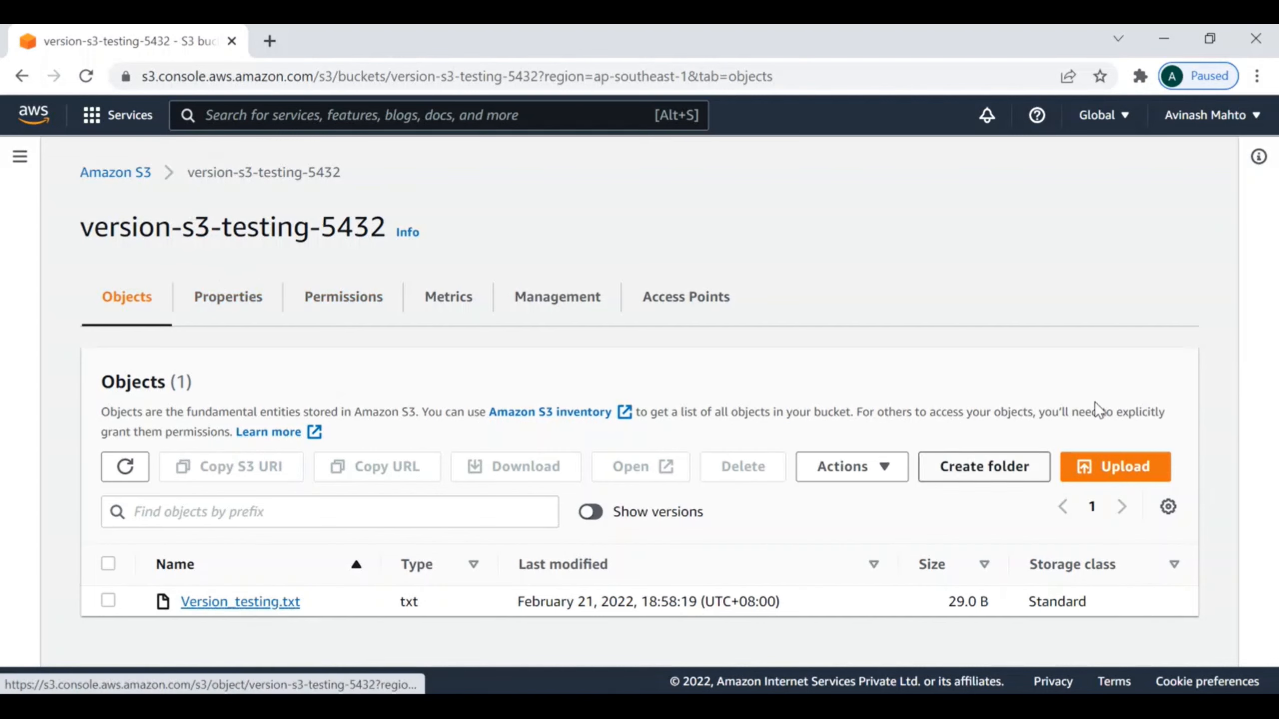
{"action": "left_click", "coordinate": [250, 604]}
{"action": "scroll", "coordinate": [893, 509], "scroll_direction": "down", "scroll_amount": 6}
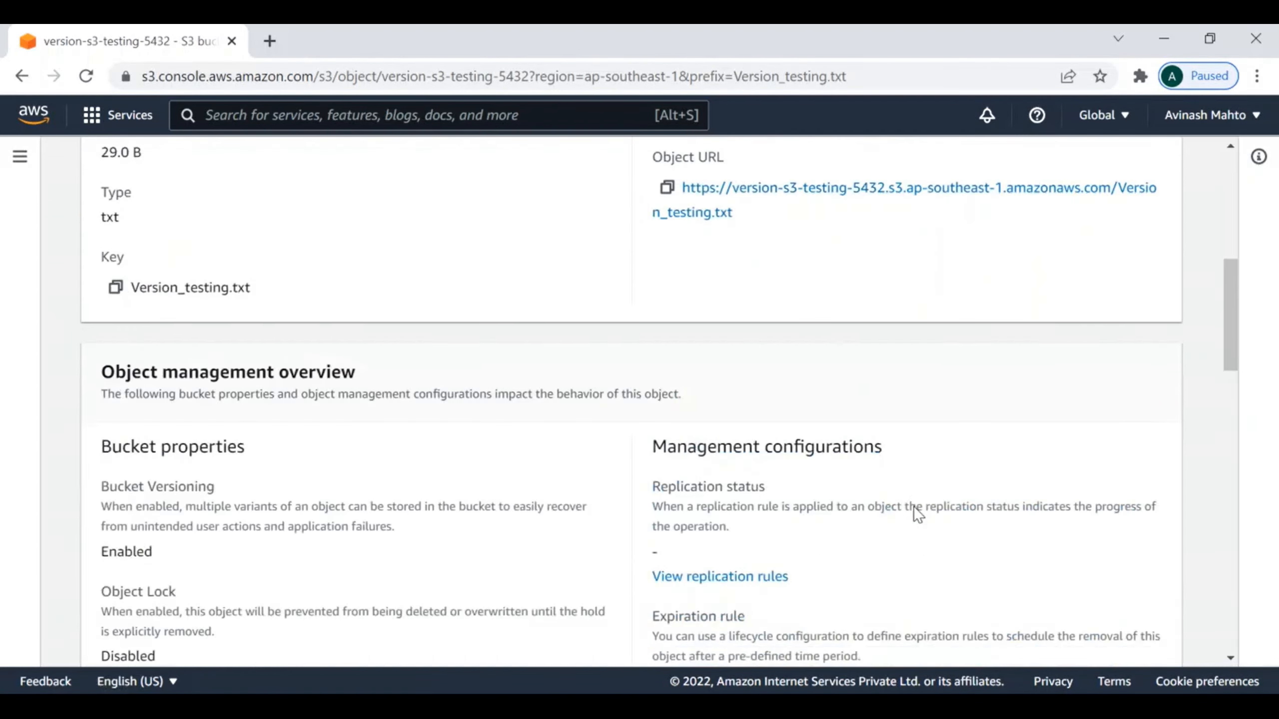
{"action": "scroll", "coordinate": [918, 514], "scroll_direction": "up", "scroll_amount": 8}
{"action": "scroll", "coordinate": [837, 556], "scroll_direction": "down", "scroll_amount": 4}
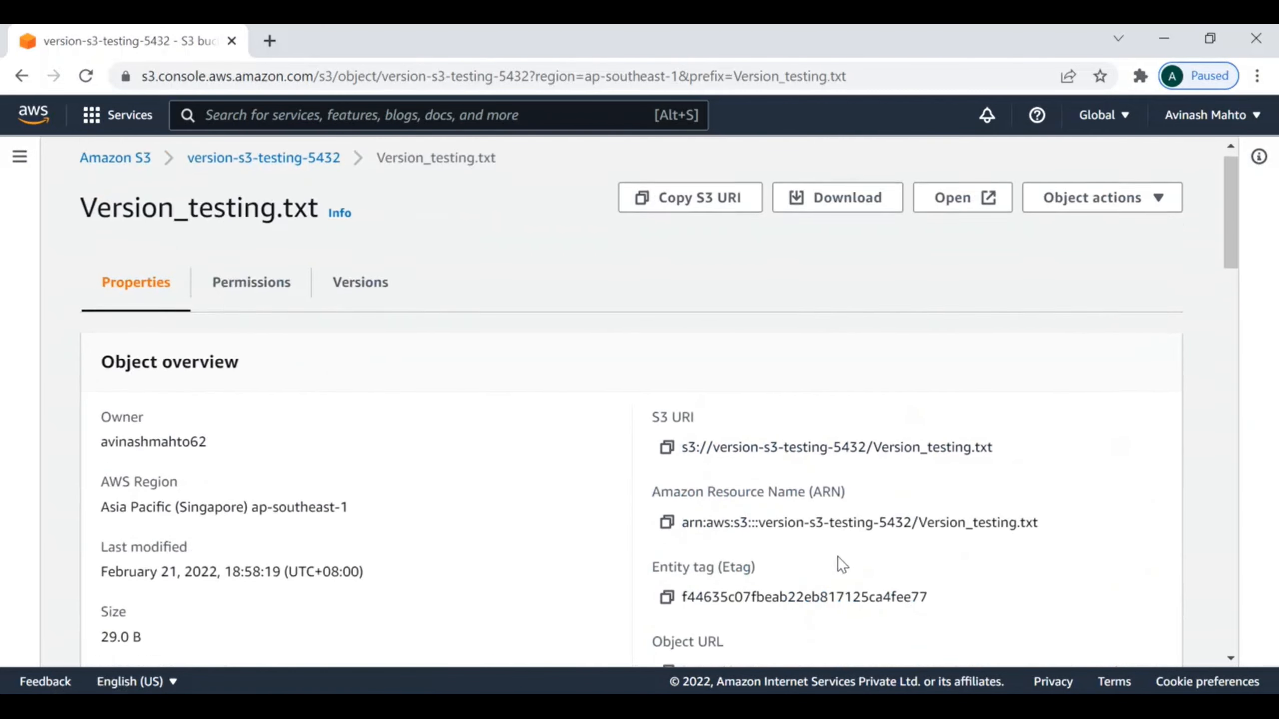
Step: Open the Version_testing.txt object URL in a new browser tab, check its response, and return to the object page
{"action": "right_click", "coordinate": [805, 395]}
{"action": "left_click", "coordinate": [854, 406]}
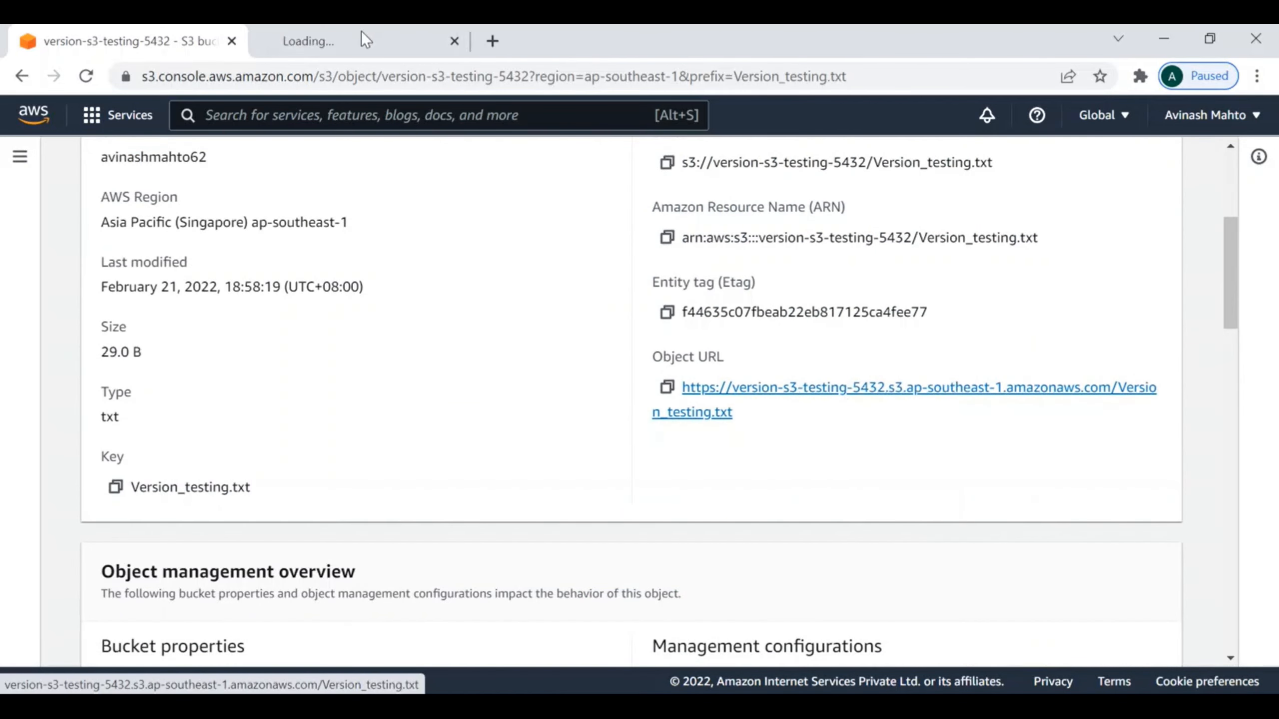
{"action": "left_click", "coordinate": [362, 41]}
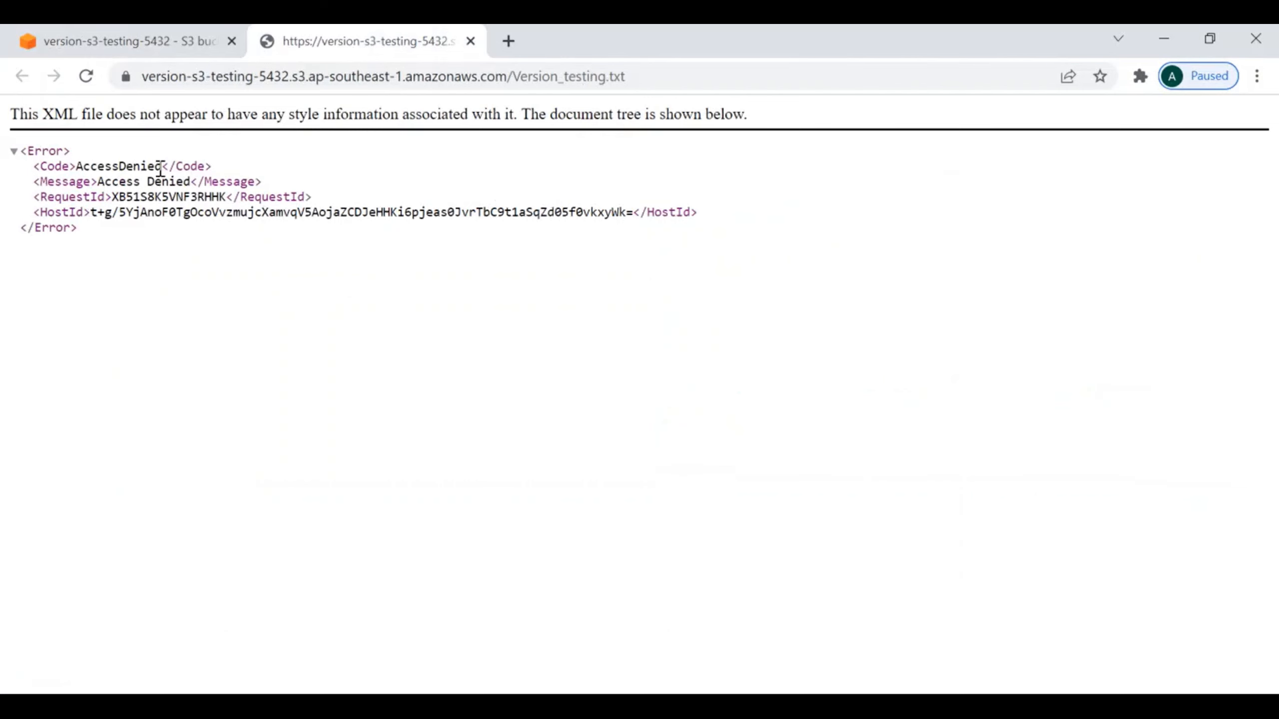
{"action": "left_click_drag", "start_coordinate": [160, 169], "coordinate": [75, 167]}
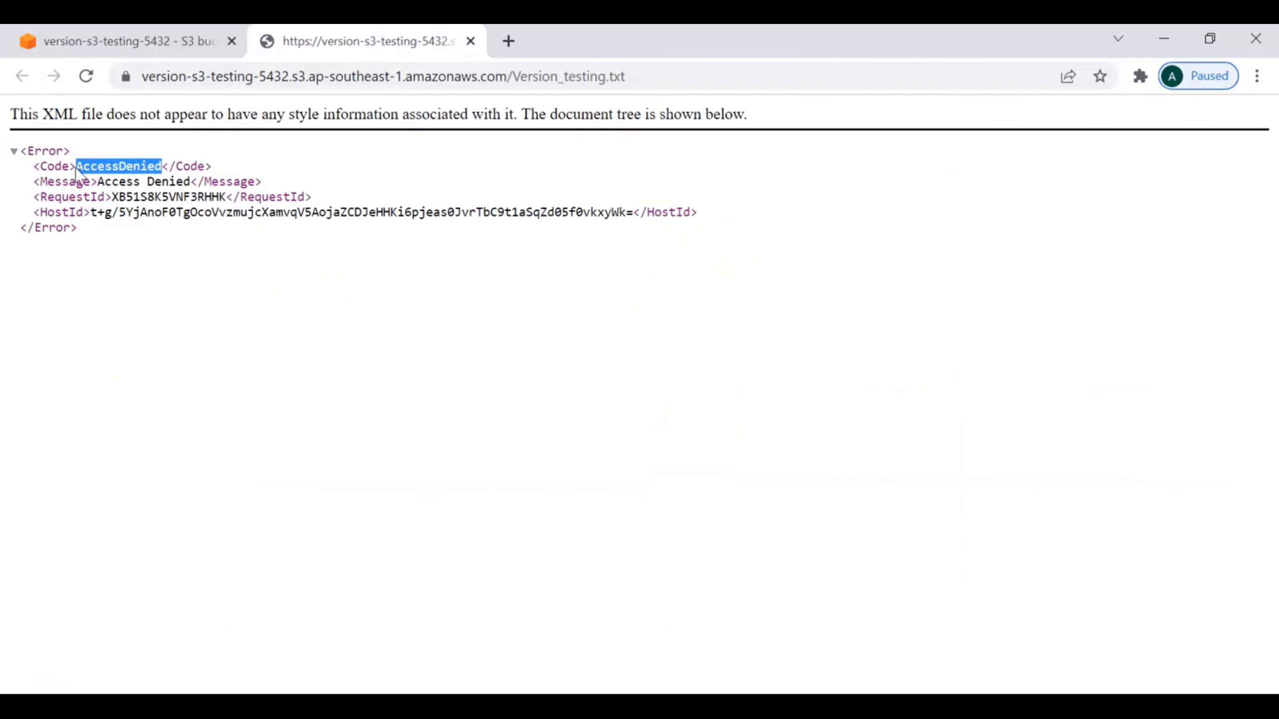
{"action": "left_click", "coordinate": [118, 46]}
Step: Grant Everyone (public access) Read on the object and Read on the object ACL, acknowledge the effects, and save the changes
{"action": "scroll", "coordinate": [831, 421], "scroll_direction": "up", "scroll_amount": 6}
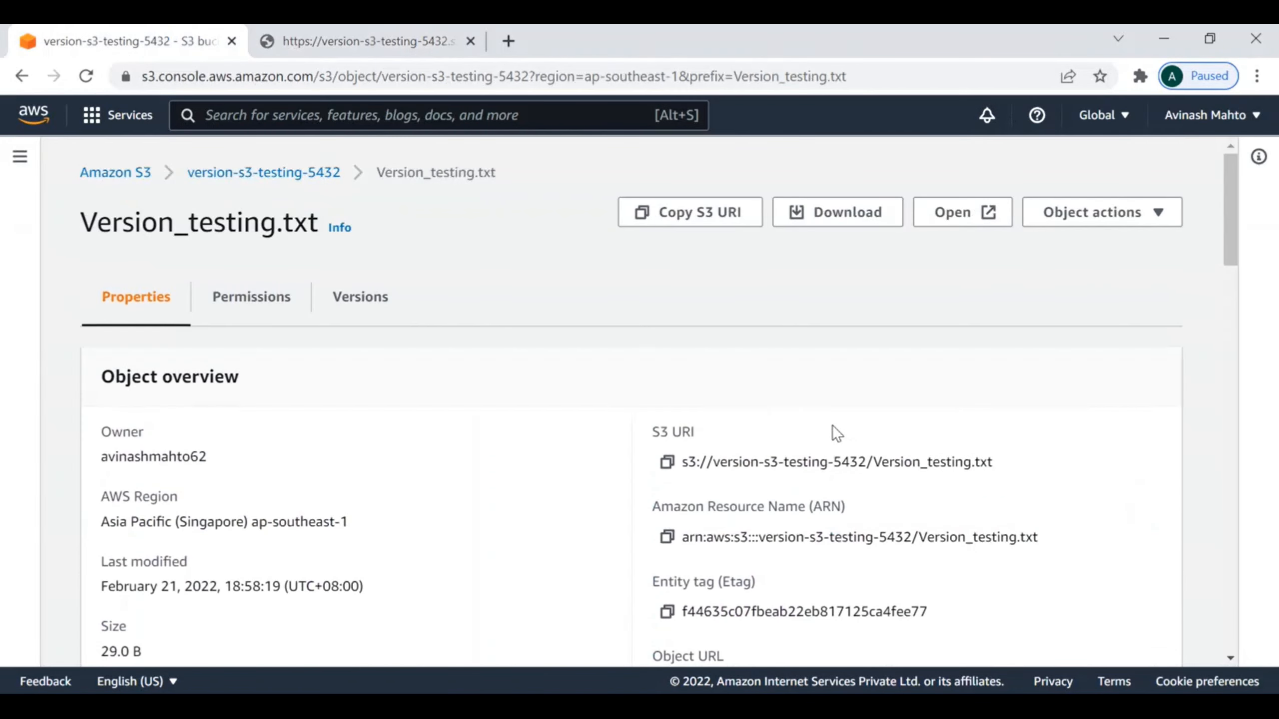
{"action": "left_click", "coordinate": [251, 299]}
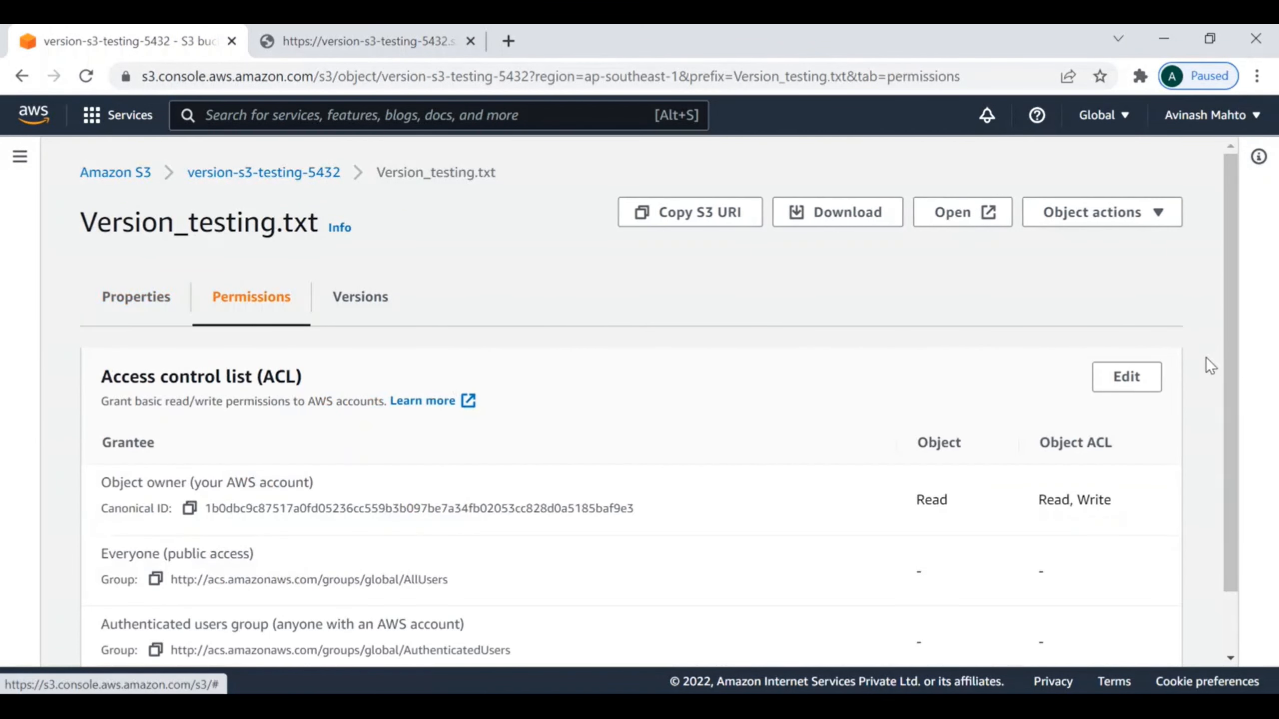
{"action": "left_click", "coordinate": [1129, 385]}
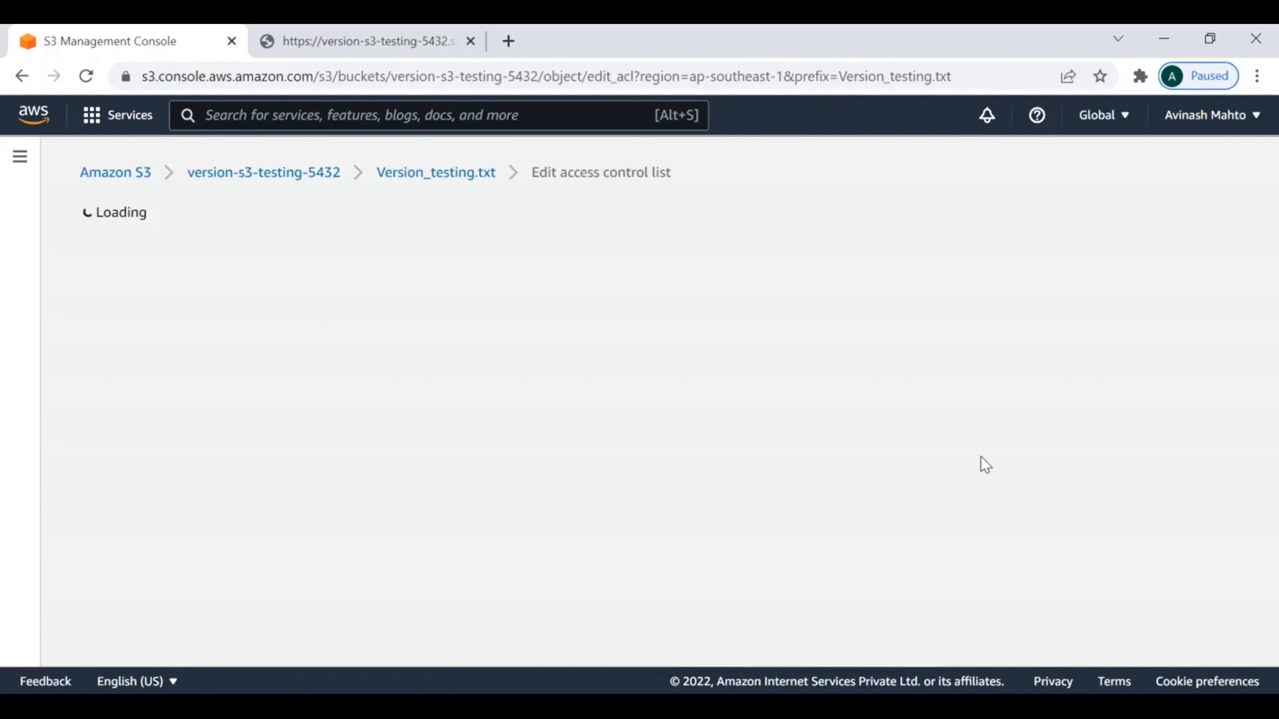
{"action": "scroll", "coordinate": [727, 468], "scroll_direction": "down", "scroll_amount": 4}
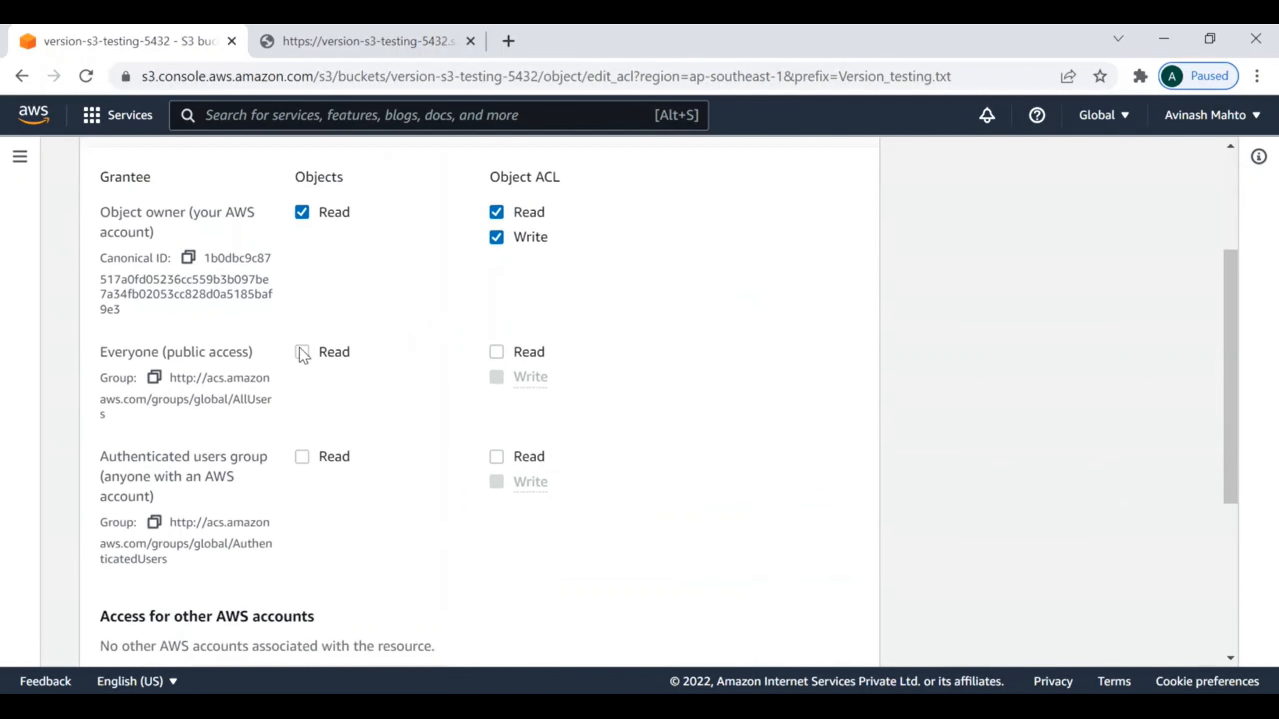
{"action": "left_click", "coordinate": [302, 352]}
{"action": "left_click", "coordinate": [496, 352]}
{"action": "scroll", "coordinate": [744, 380], "scroll_direction": "down", "scroll_amount": 6}
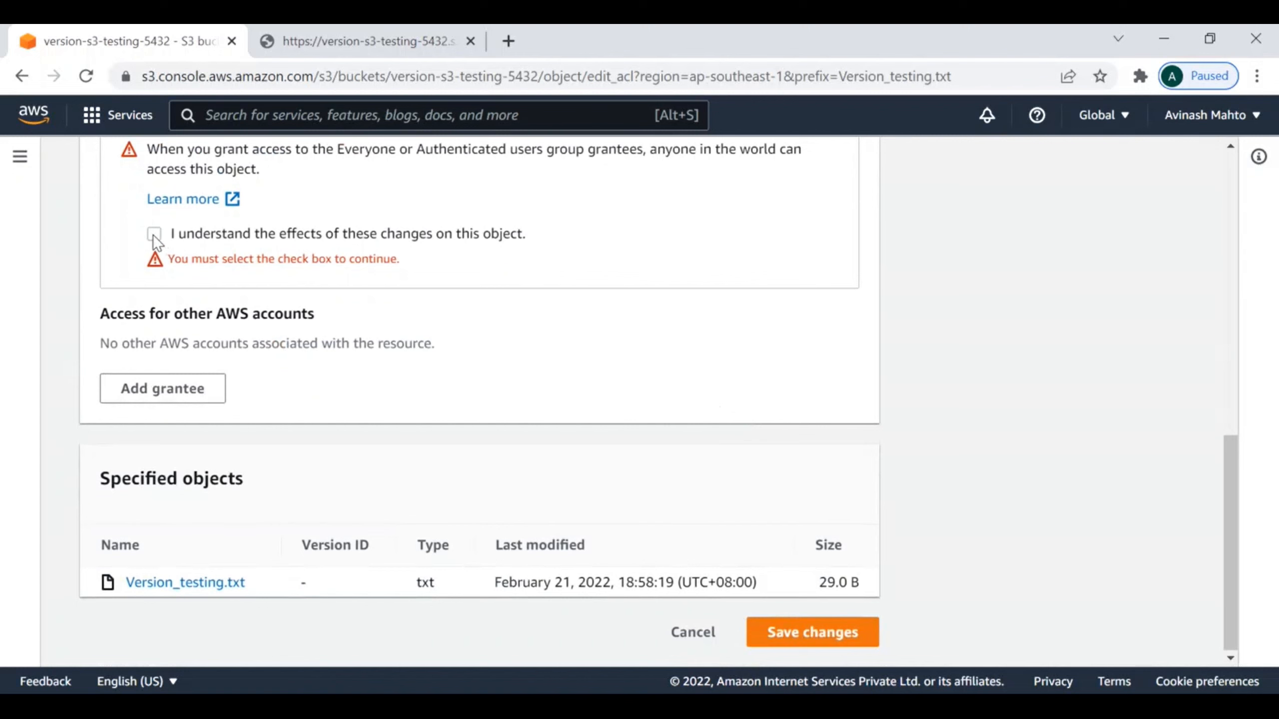
{"action": "left_click", "coordinate": [154, 235]}
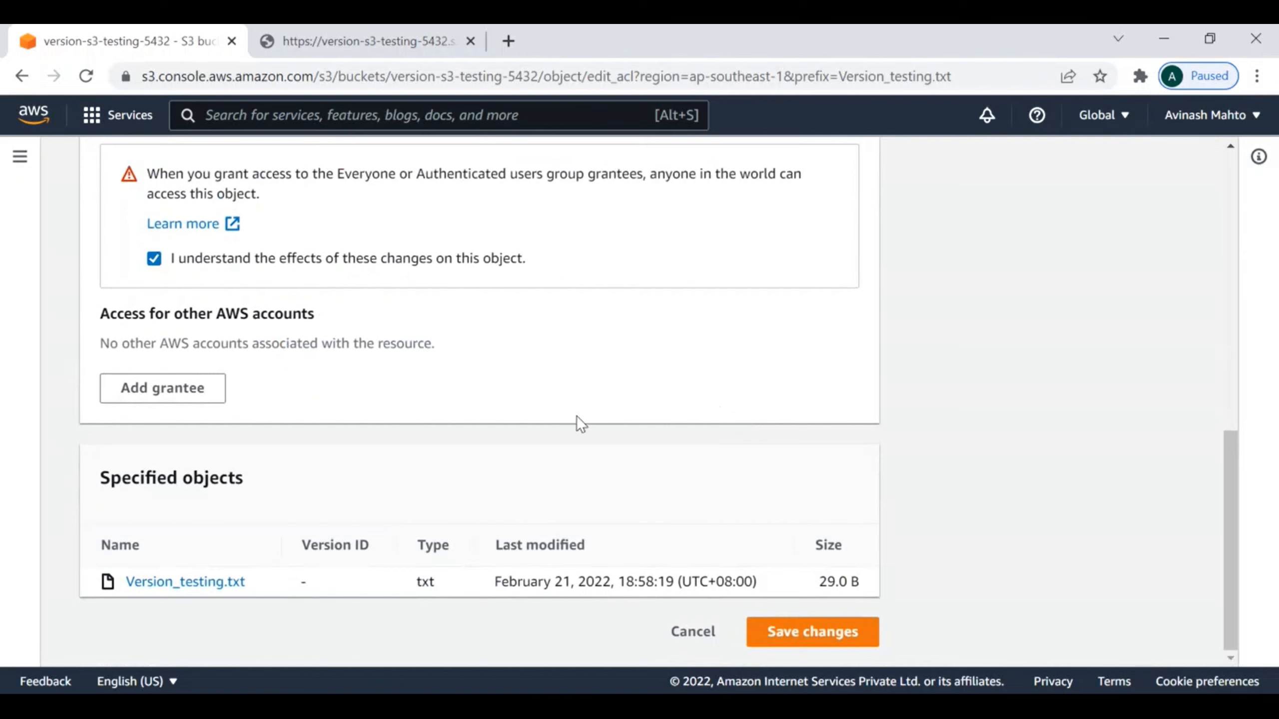
{"action": "left_click", "coordinate": [820, 639]}
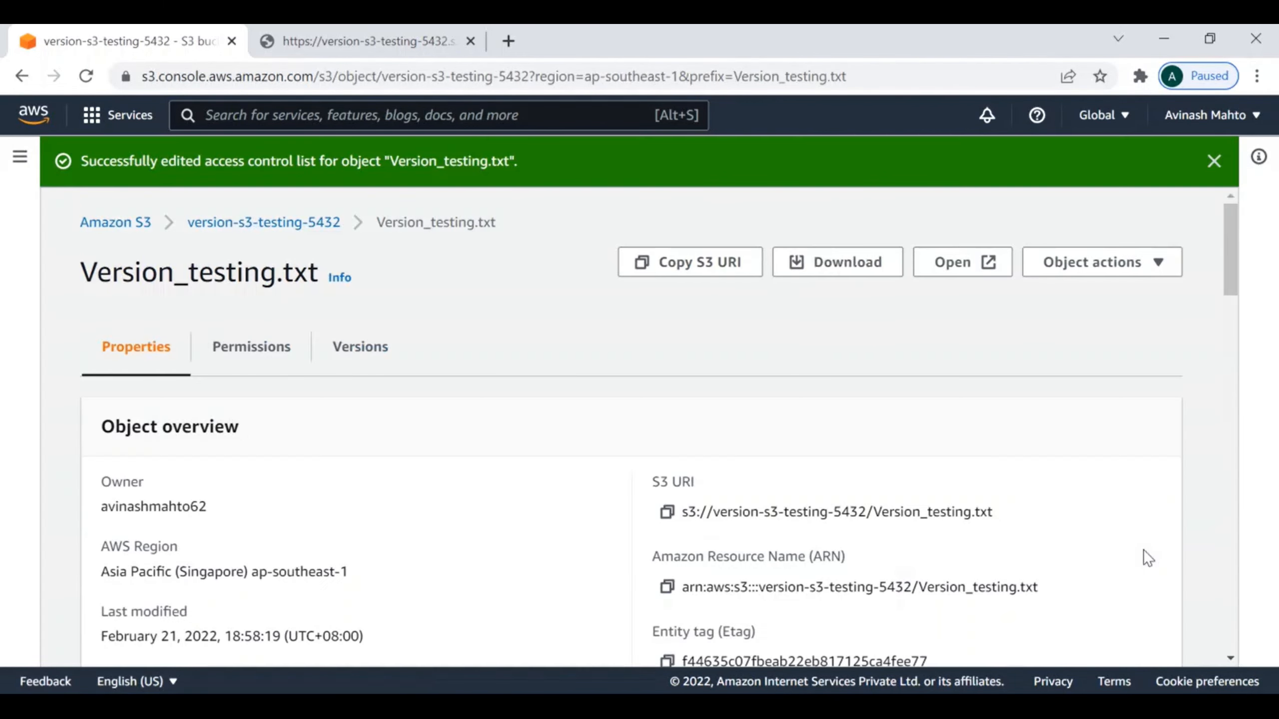
Step: Open the object URL again in a new tab, close the older response tab, and read the file's text
{"action": "scroll", "coordinate": [1143, 550], "scroll_direction": "down", "scroll_amount": 5}
{"action": "right_click", "coordinate": [828, 442]}
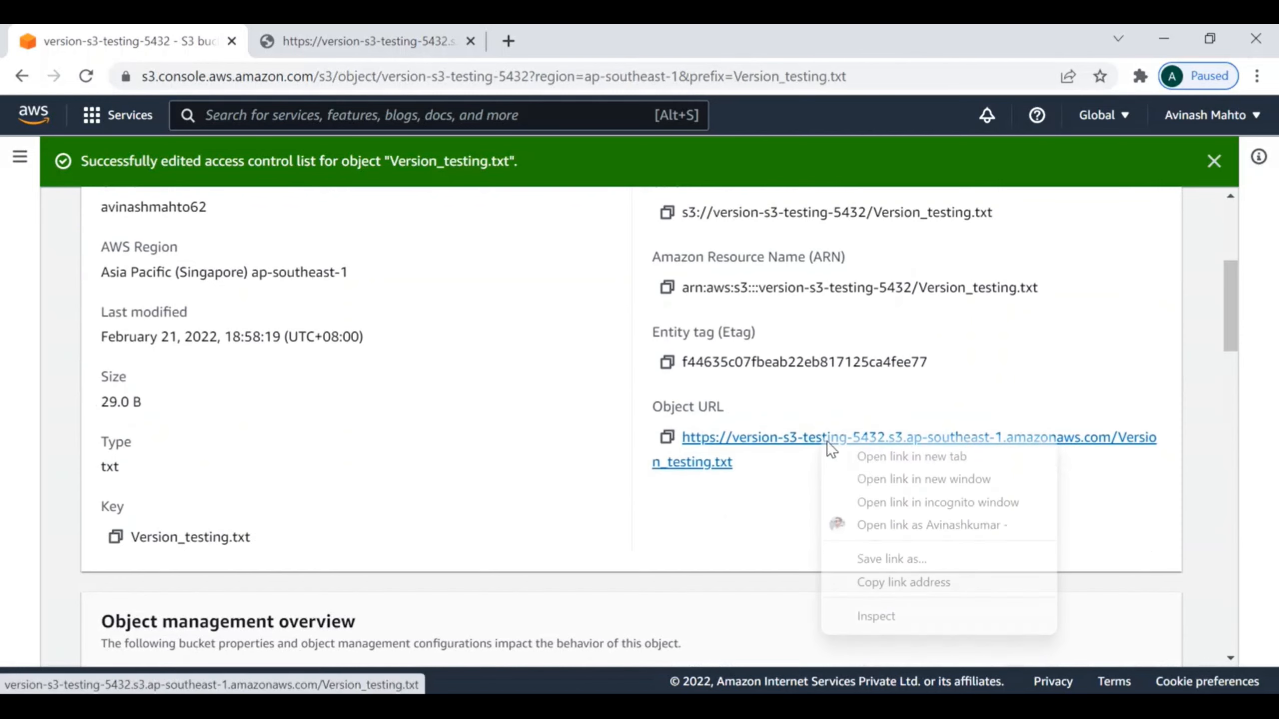
{"action": "left_click", "coordinate": [873, 456]}
{"action": "left_click", "coordinate": [629, 34]}
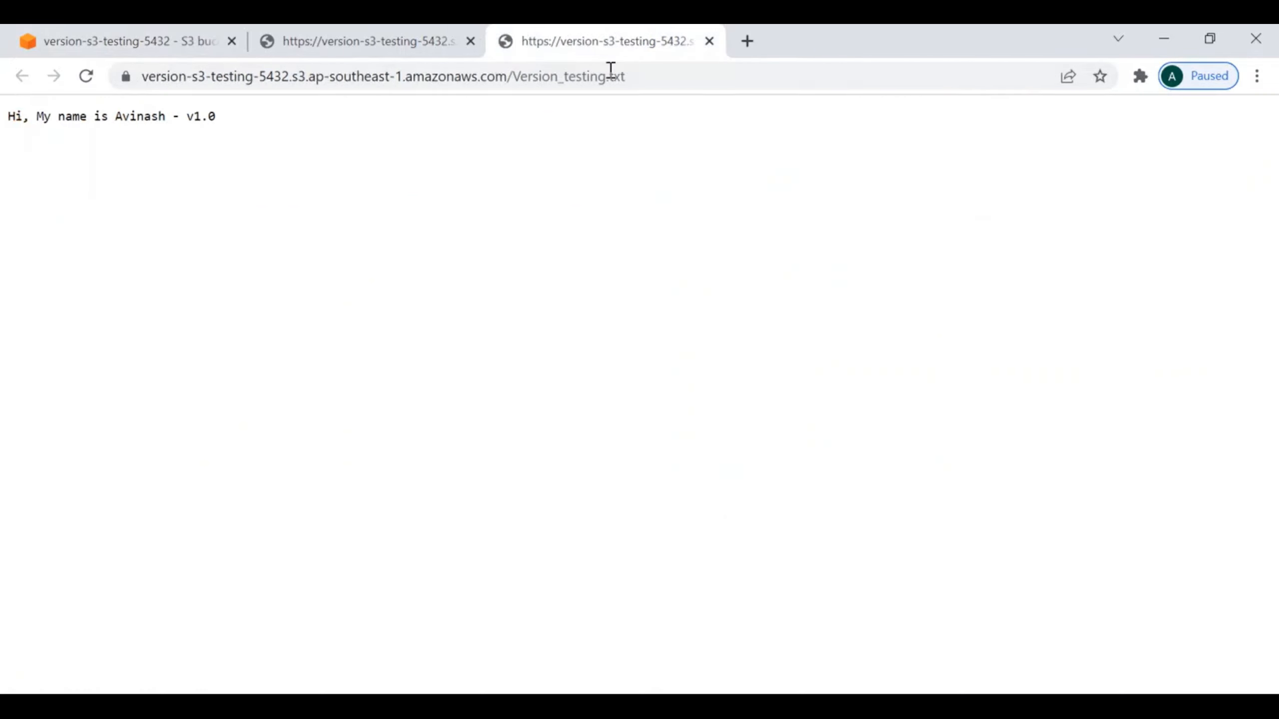
{"action": "left_click", "coordinate": [470, 41]}
{"action": "left_click_drag", "start_coordinate": [7, 121], "coordinate": [271, 111]}
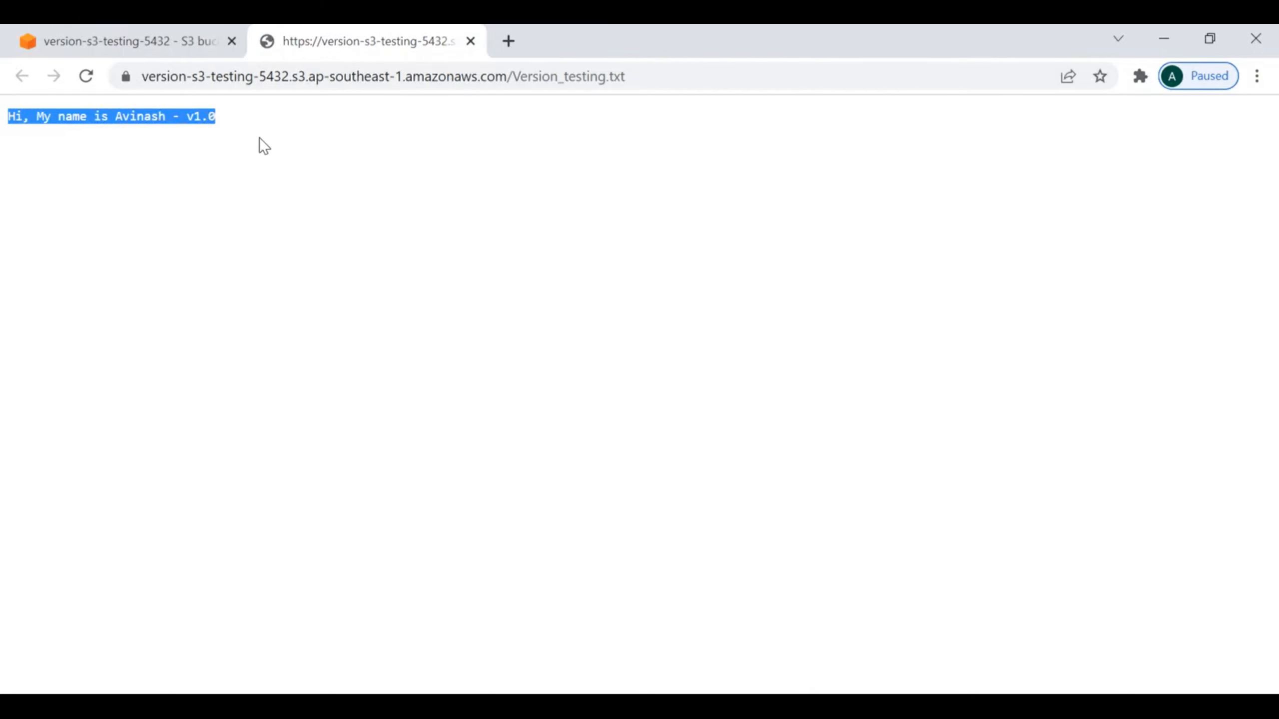
{"action": "left_click", "coordinate": [126, 43]}
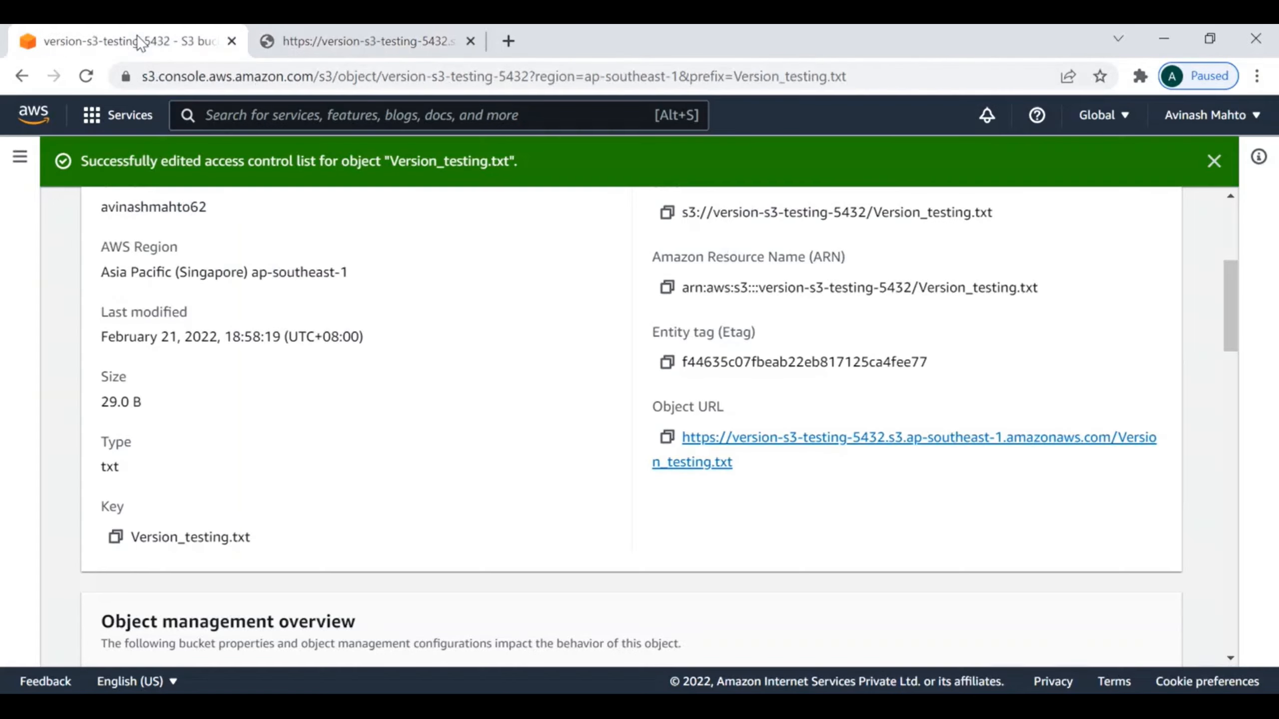
Step: Go back to the S3 bucket list and open the object list of version-s3-testing-5432
{"action": "scroll", "coordinate": [470, 365], "scroll_direction": "up", "scroll_amount": 5}
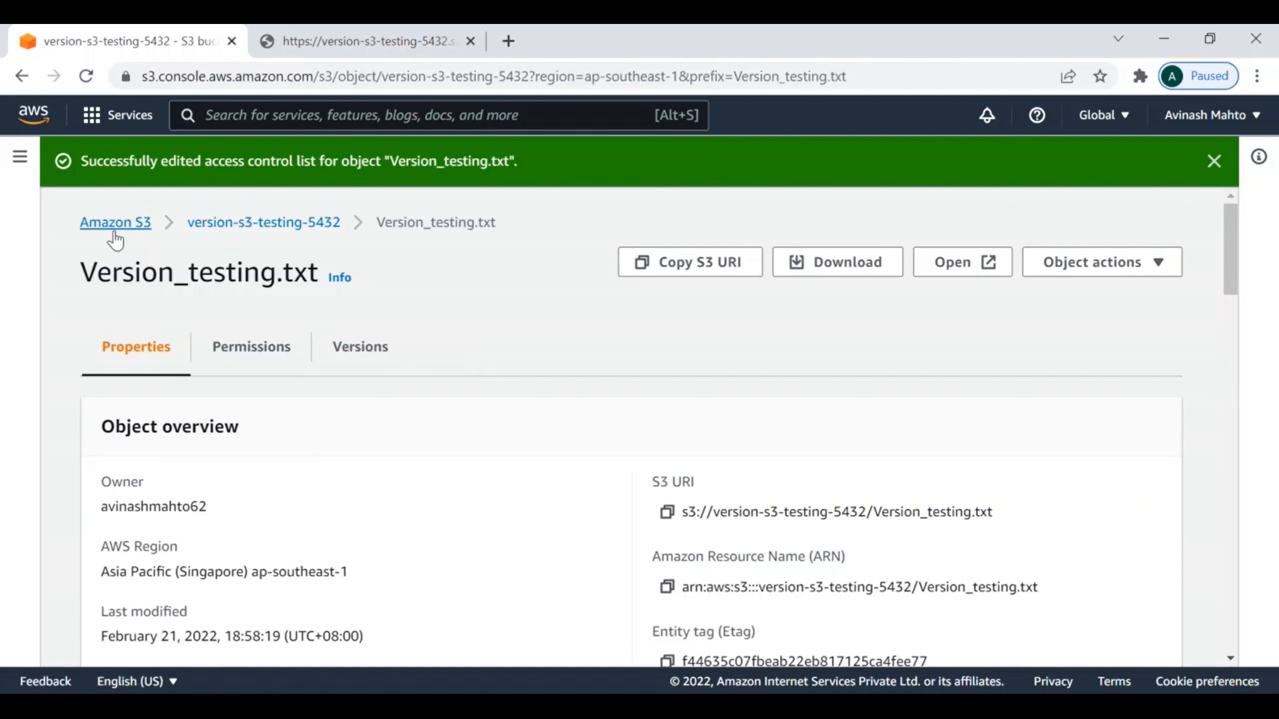
{"action": "left_click", "coordinate": [115, 233]}
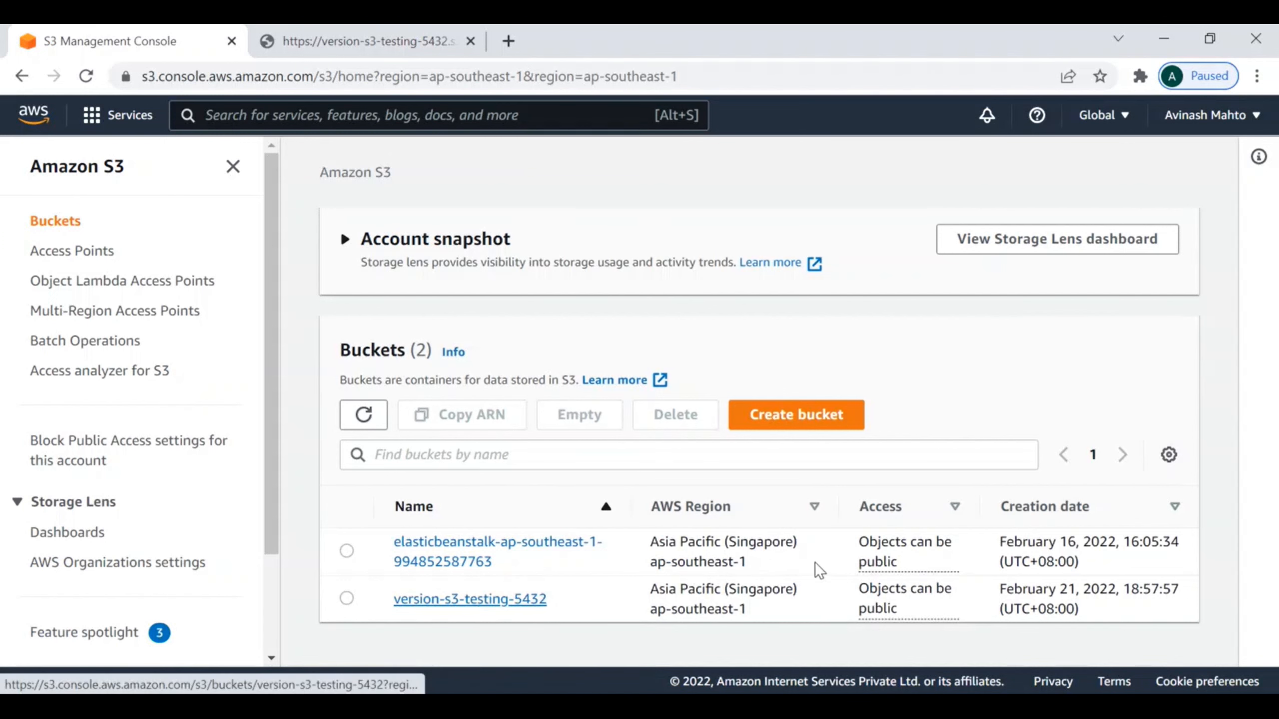
{"action": "left_click", "coordinate": [491, 602]}
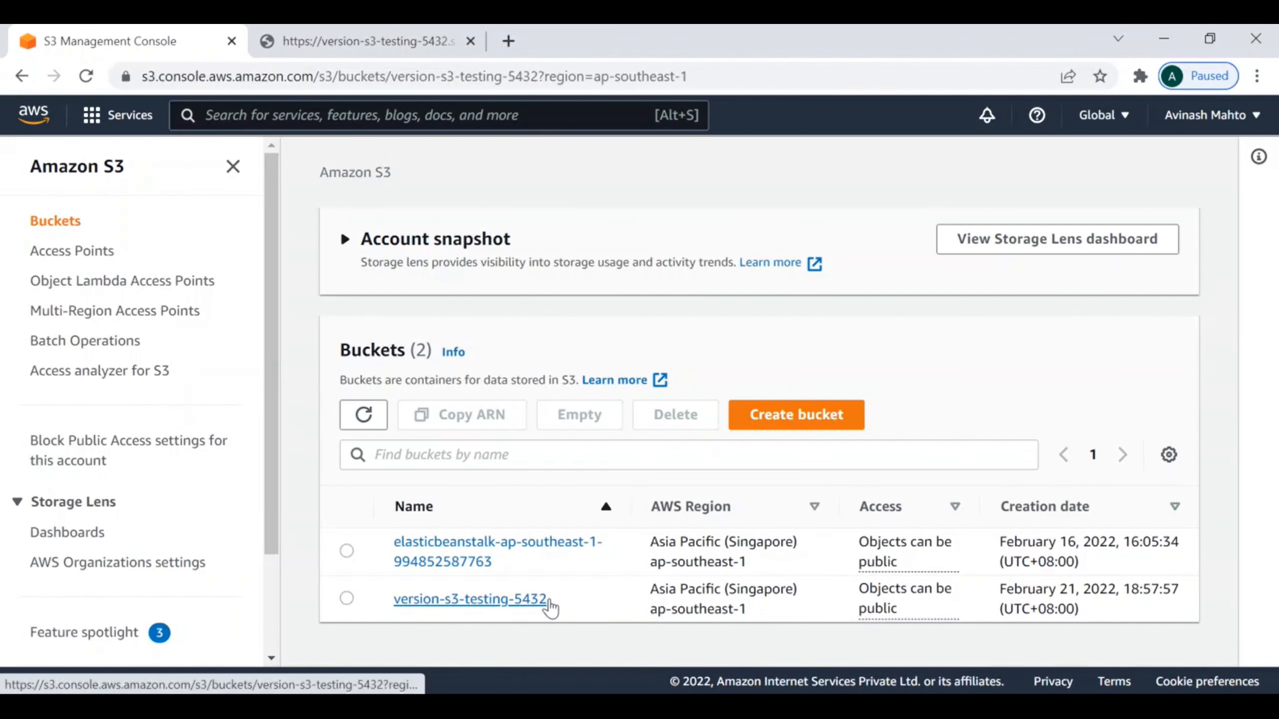
{"action": "scroll", "coordinate": [518, 600], "scroll_direction": "down", "scroll_amount": 2}
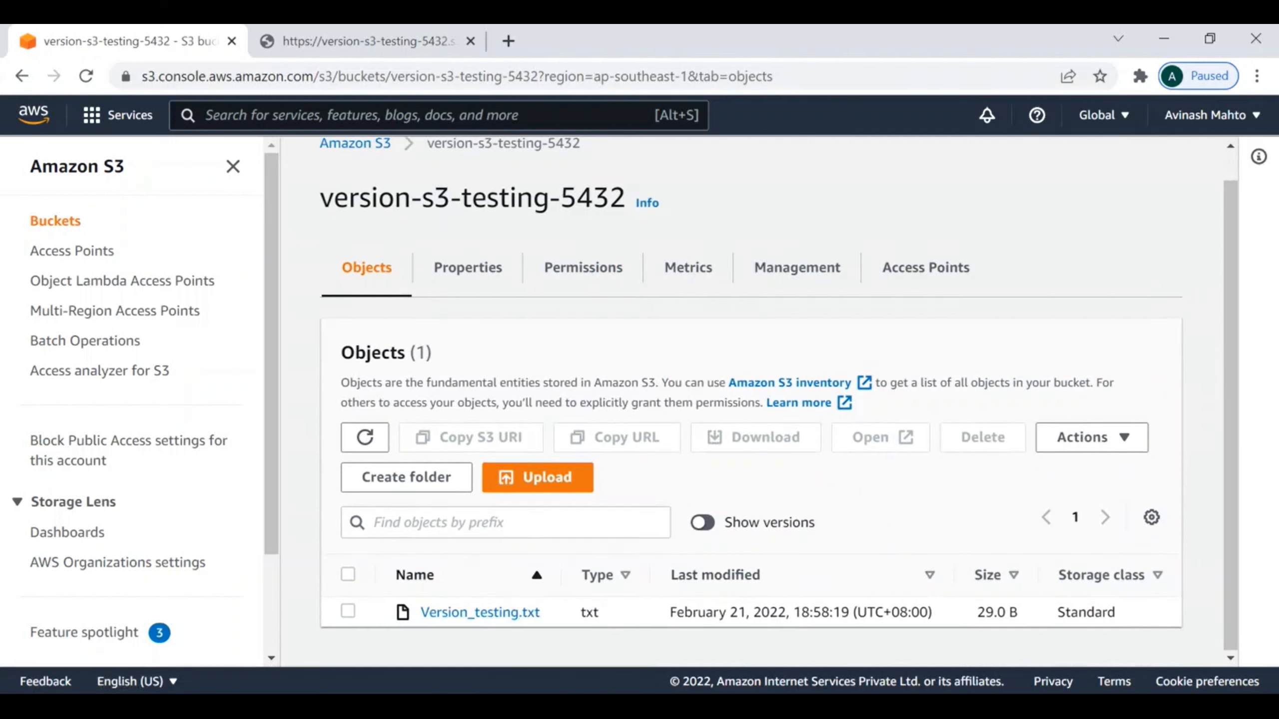
Step: Switch to File Explorer and open the Version_testing text file from the Documents folder in Notepad
{"action": "mouse_move", "coordinate": [640, 707]}
{"action": "left_click", "coordinate": [615, 648]}
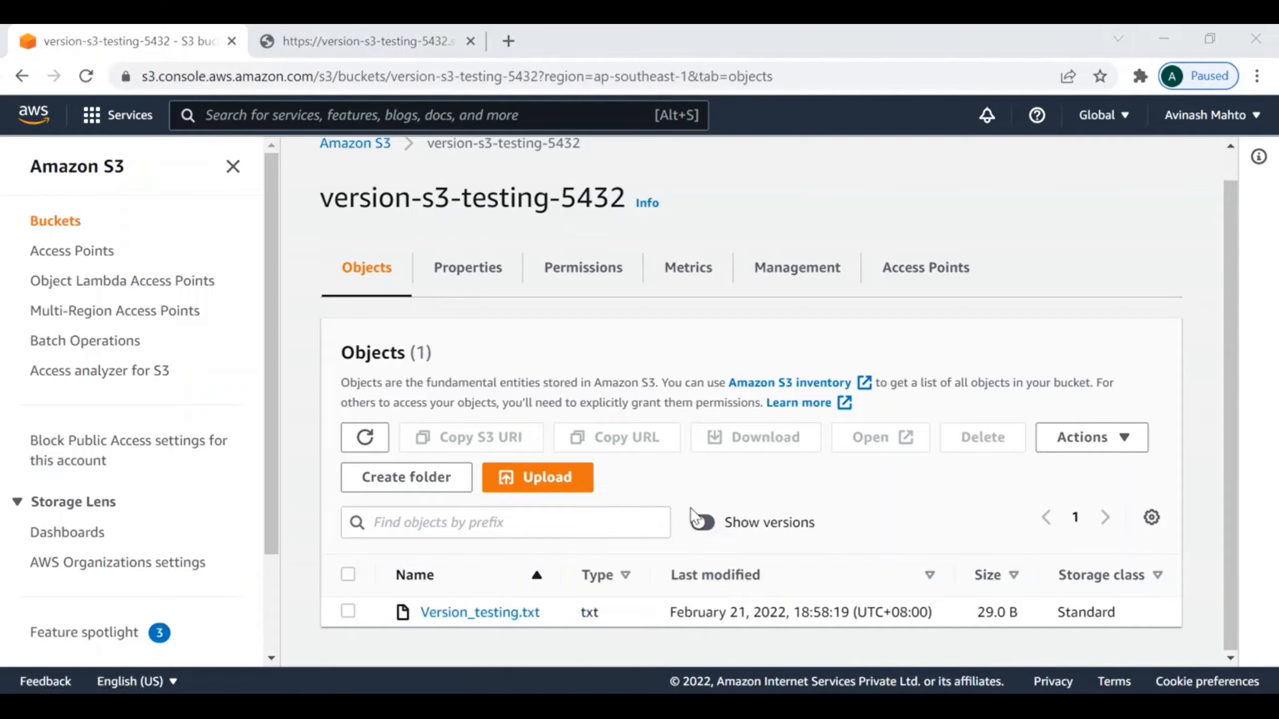
{"action": "double_click", "coordinate": [256, 264]}
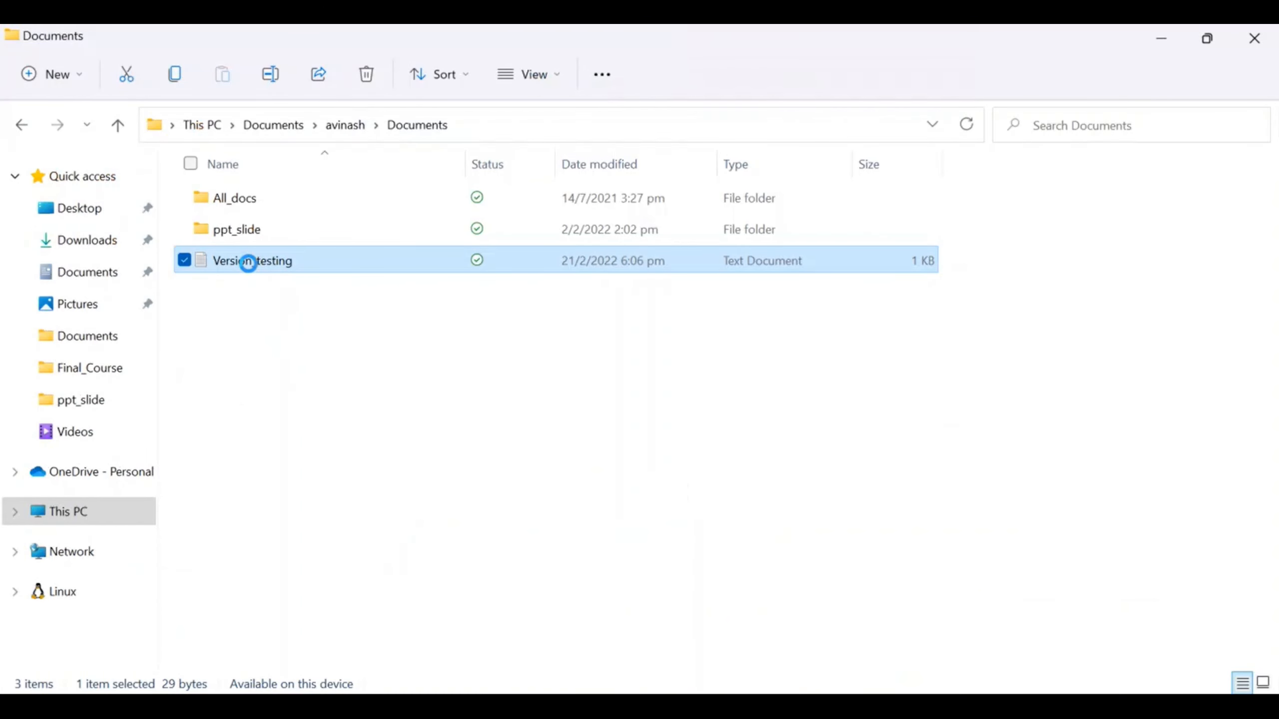
{"action": "left_click", "coordinate": [250, 265]}
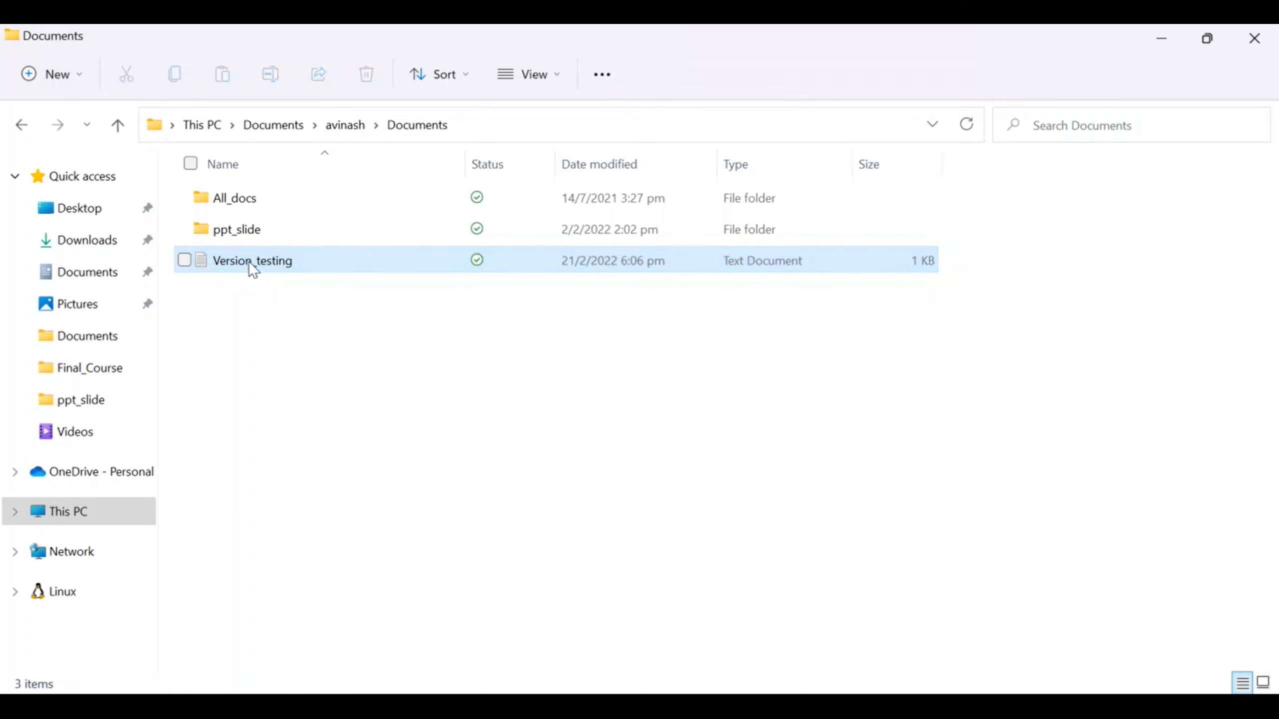
{"action": "left_click", "coordinate": [250, 264]}
{"action": "double_click", "coordinate": [249, 264]}
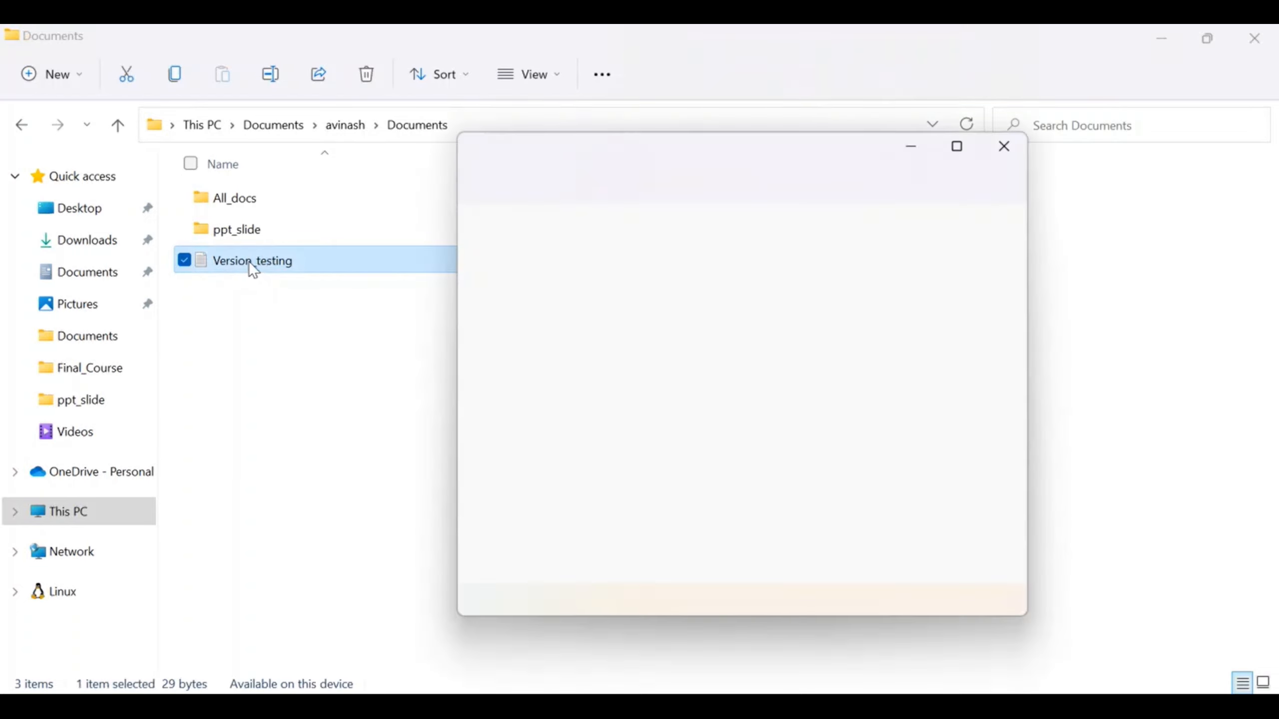
Step: Add a second line to the file reading "Hi, I am hcnaging the version tag - v2.0"
{"action": "left_click", "coordinate": [726, 229]}
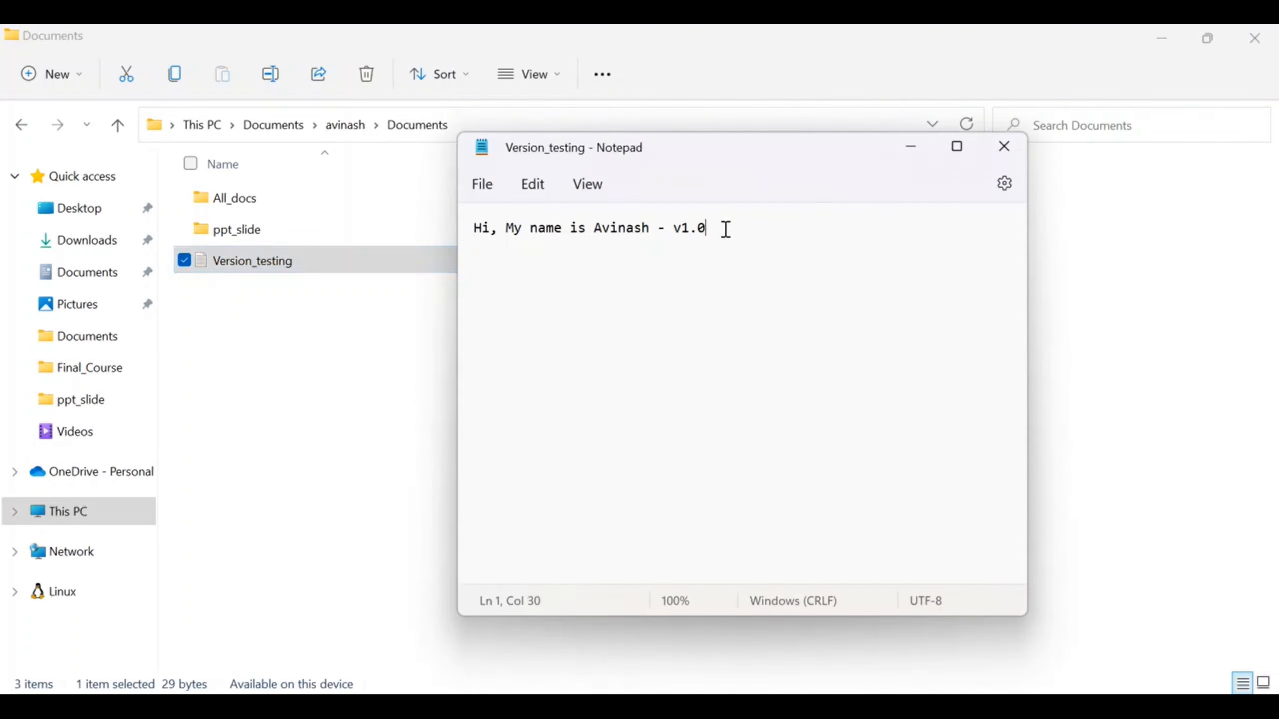
{"action": "key", "text": "Return"}
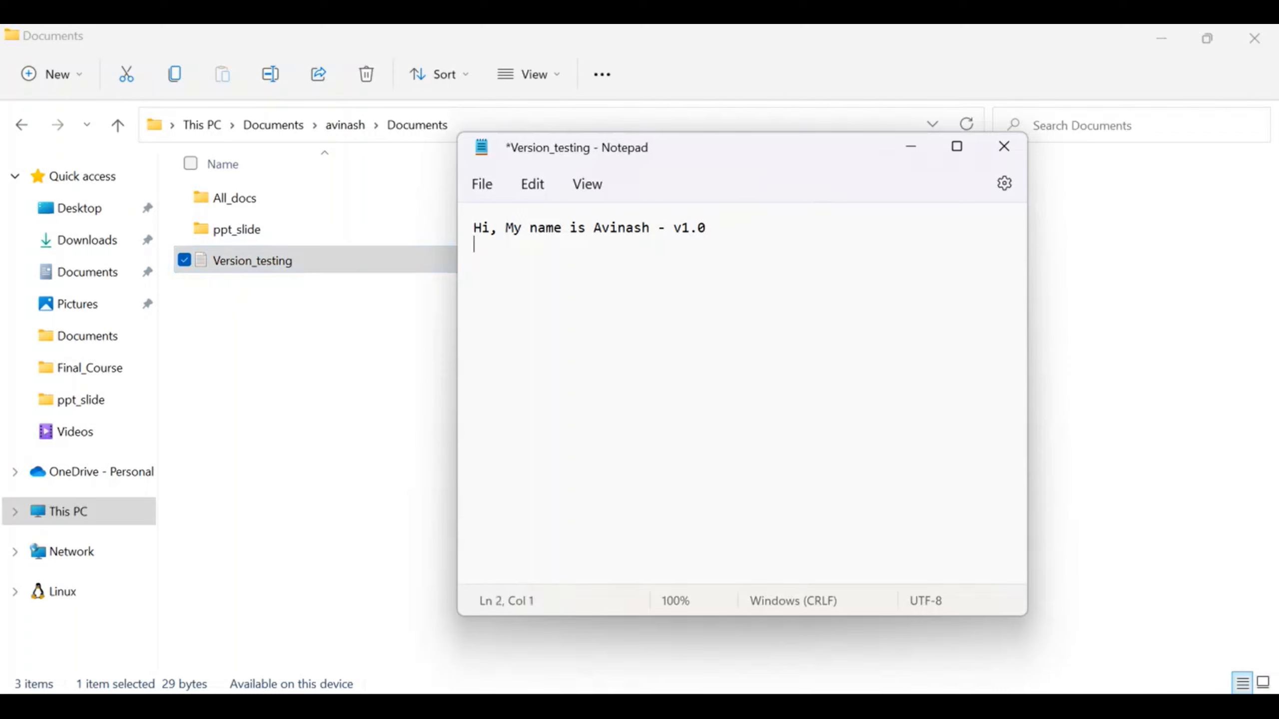
{"action": "type", "text": "Hi, I am hcnaging the ver"}
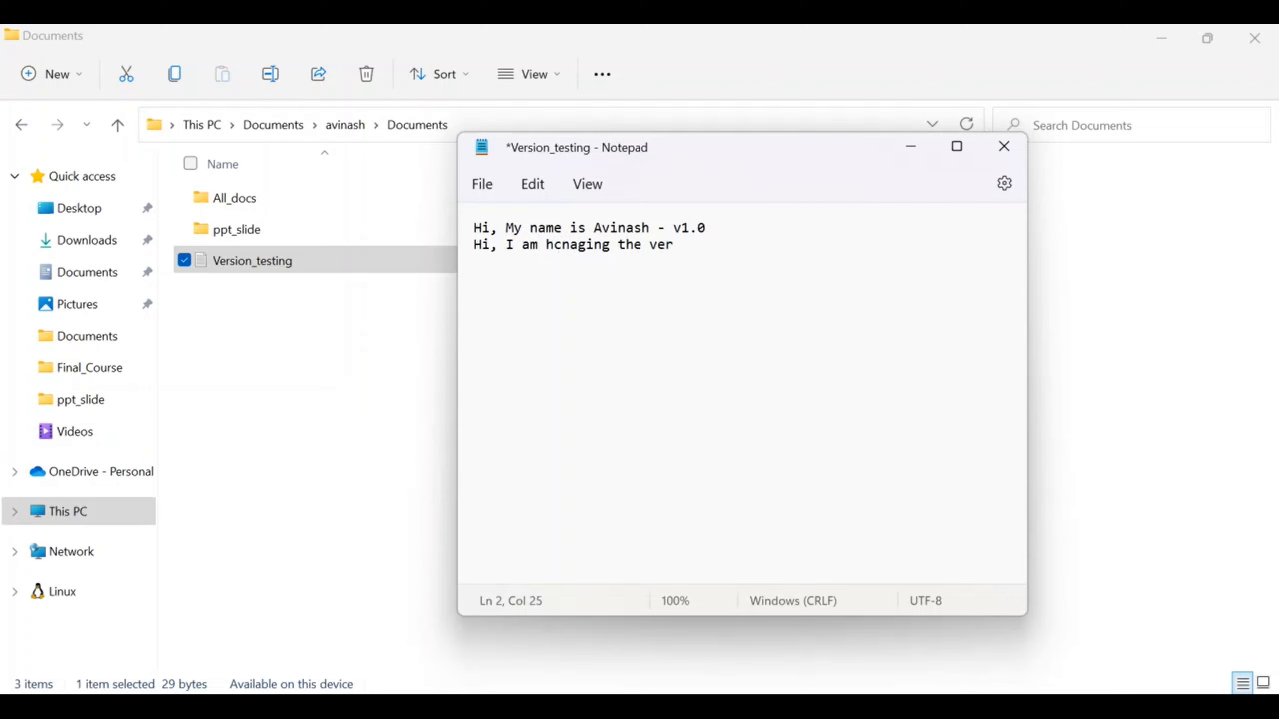
{"action": "type", "text": "sion tag - v2.0"}
{"action": "left_click", "coordinate": [484, 190]}
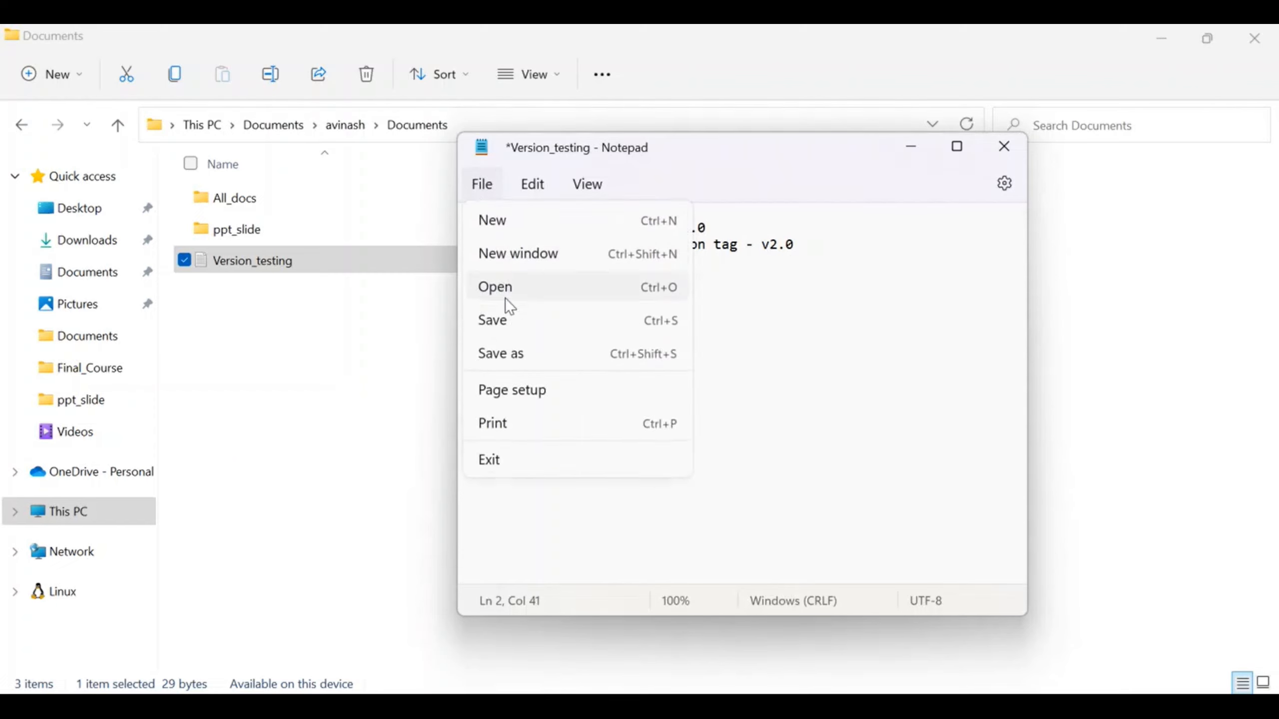
{"action": "left_click", "coordinate": [848, 361]}
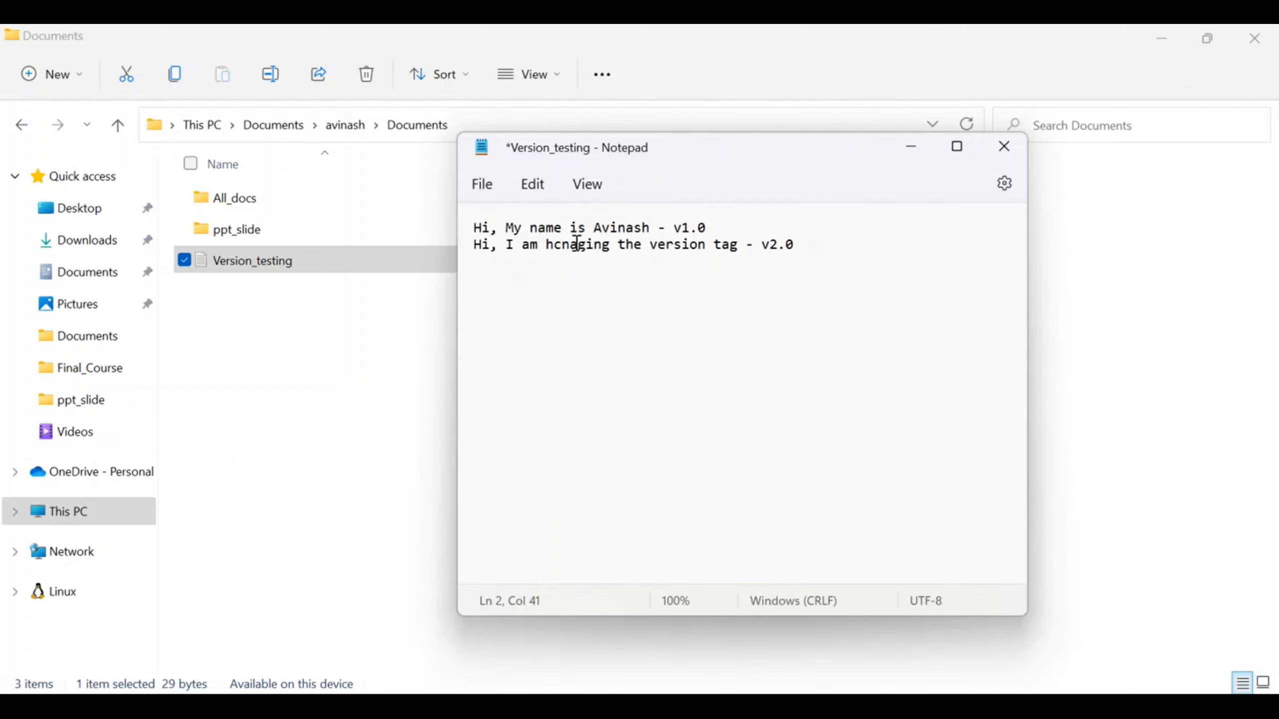
Step: Correct the misspelled word "hcnaging" in the second line to "changing"
{"action": "double_click", "coordinate": [578, 245]}
{"action": "right_click", "coordinate": [587, 252]}
{"action": "left_click", "coordinate": [939, 369]}
{"action": "left_click", "coordinate": [606, 246]}
{"action": "key", "text": "BackSpace"}
{"action": "key", "text": "BackSpace"}
{"action": "key", "text": "BackSpace"}
{"action": "key", "text": "BackSpace"}
{"action": "key", "text": "BackSpace"}
{"action": "key", "text": "BackSpace"}
{"action": "key", "text": "BackSpace"}
{"action": "key", "text": "BackSpace"}
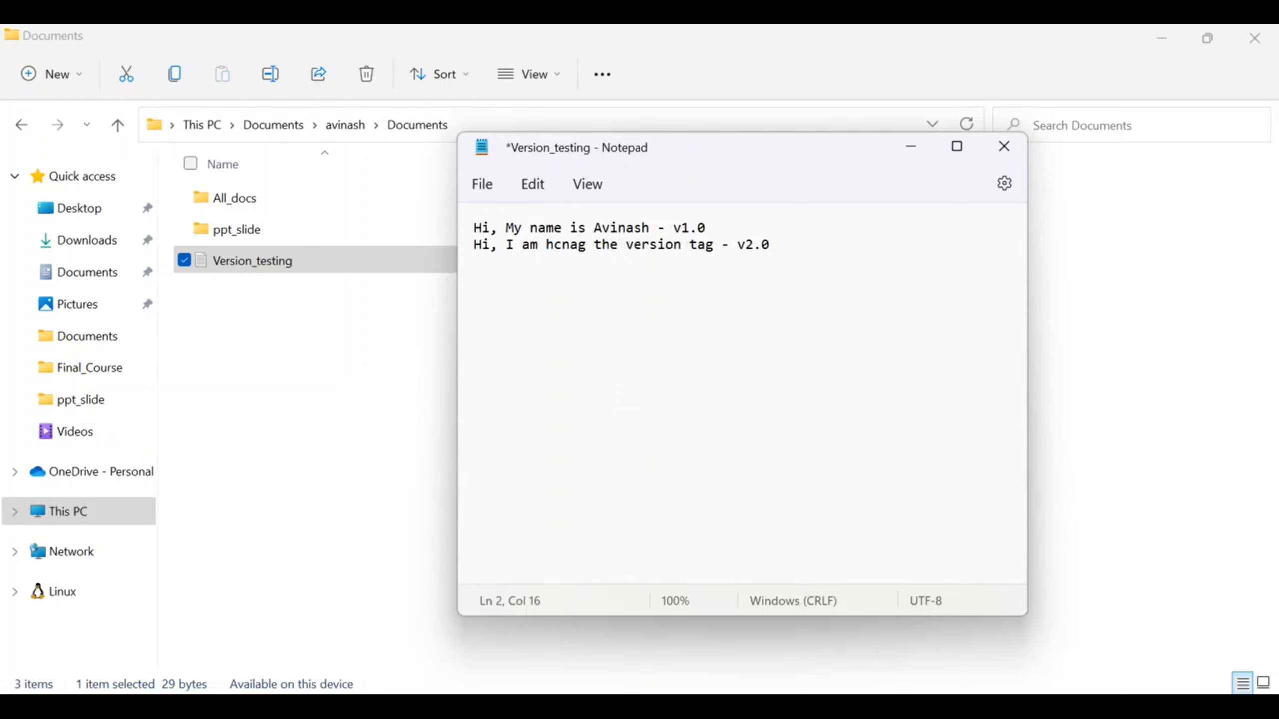
{"action": "type", "text": "changing"}
Step: Save the edited Version_testing file and close Notepad
{"action": "left_click", "coordinate": [470, 181]}
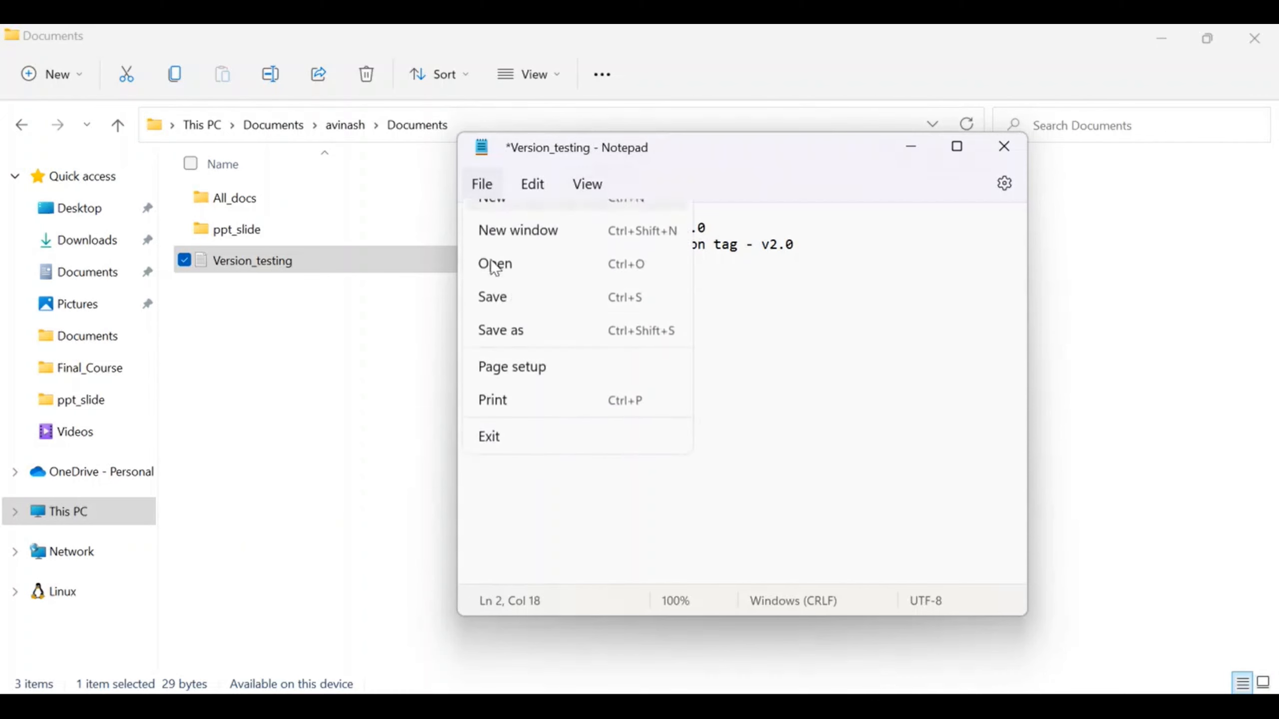
{"action": "left_click", "coordinate": [496, 321]}
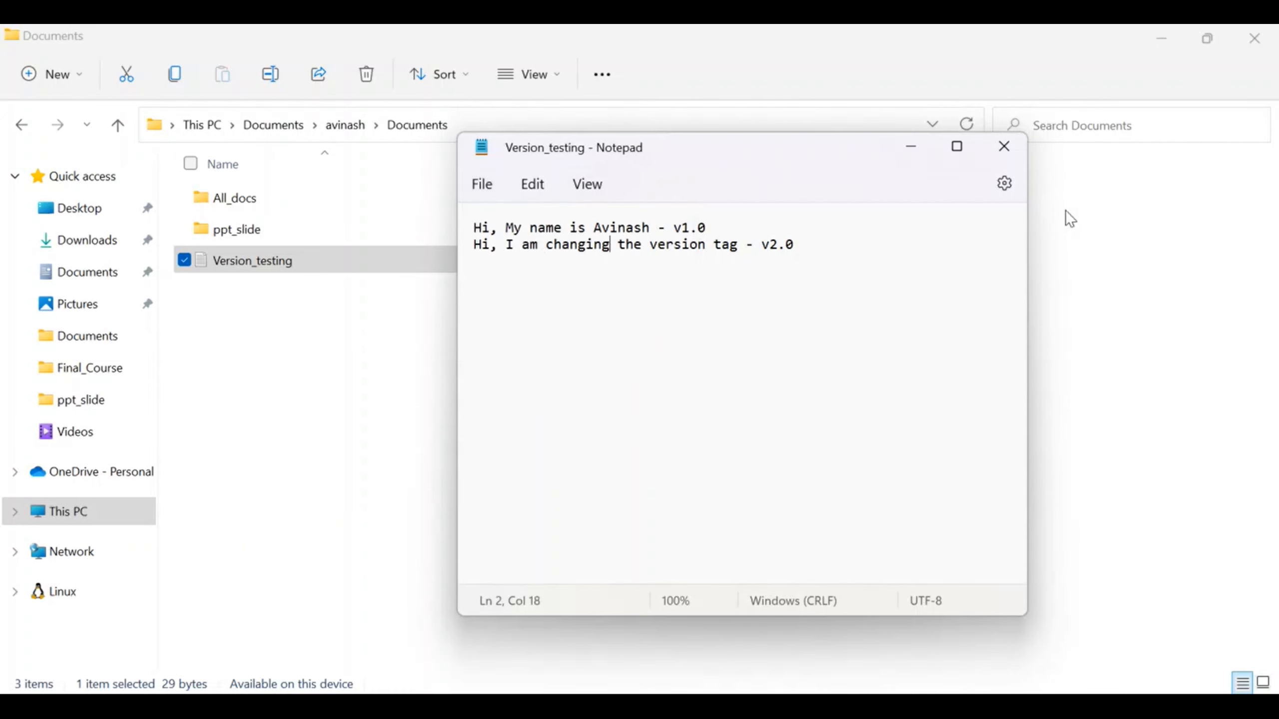
{"action": "left_click", "coordinate": [1004, 147]}
Step: Switch back to the S3 console in Chrome and add the edited Version_testing file to a new upload for the bucket
{"action": "key", "text": "alt+Tab"}
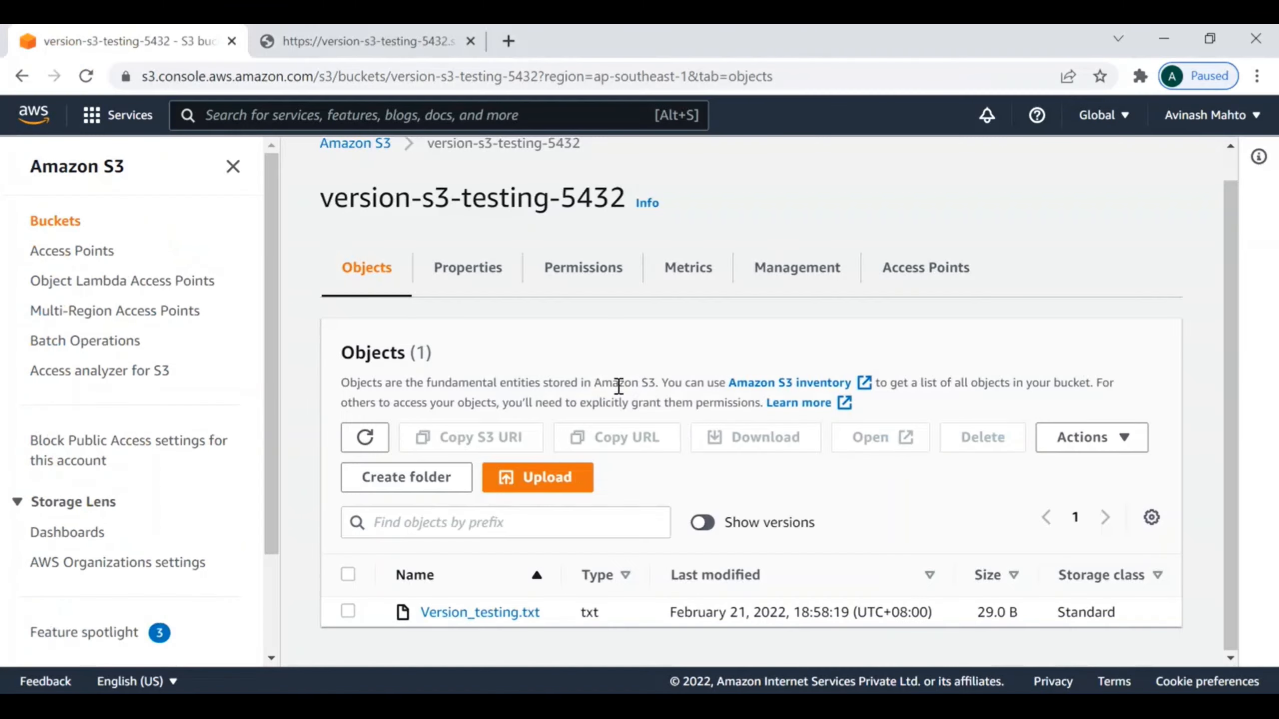
{"action": "left_click", "coordinate": [547, 481]}
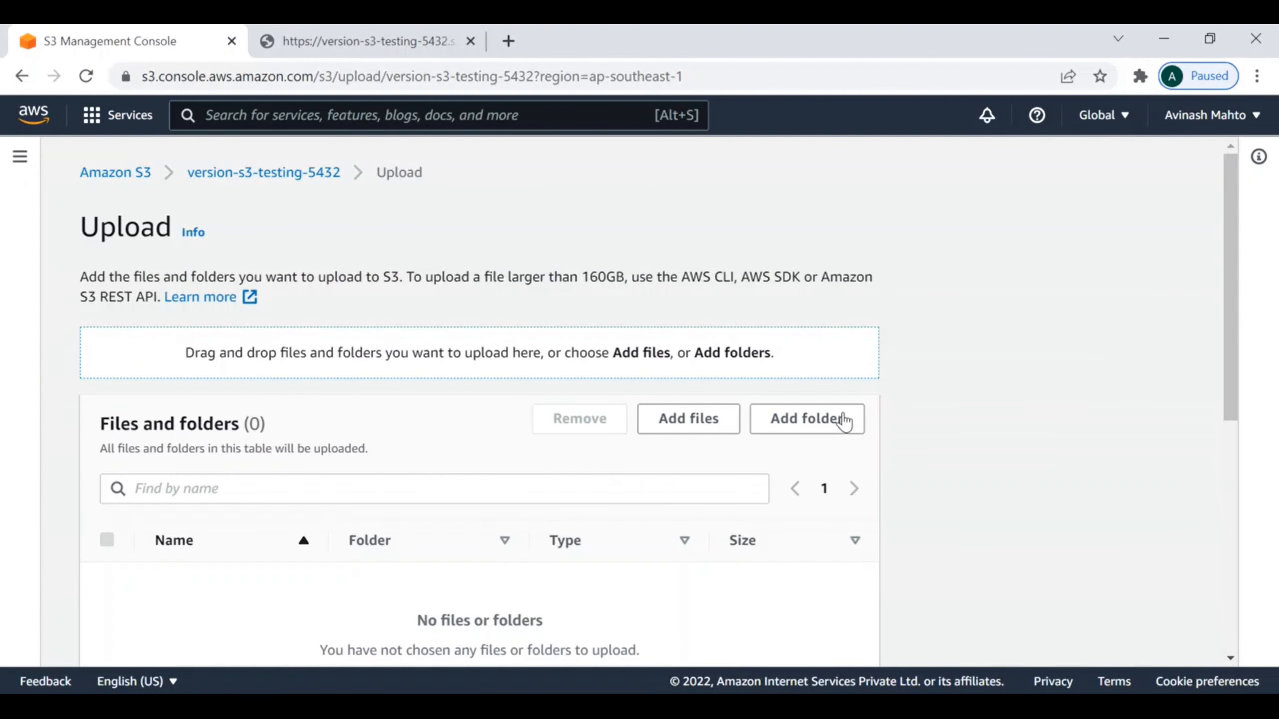
{"action": "left_click", "coordinate": [686, 418]}
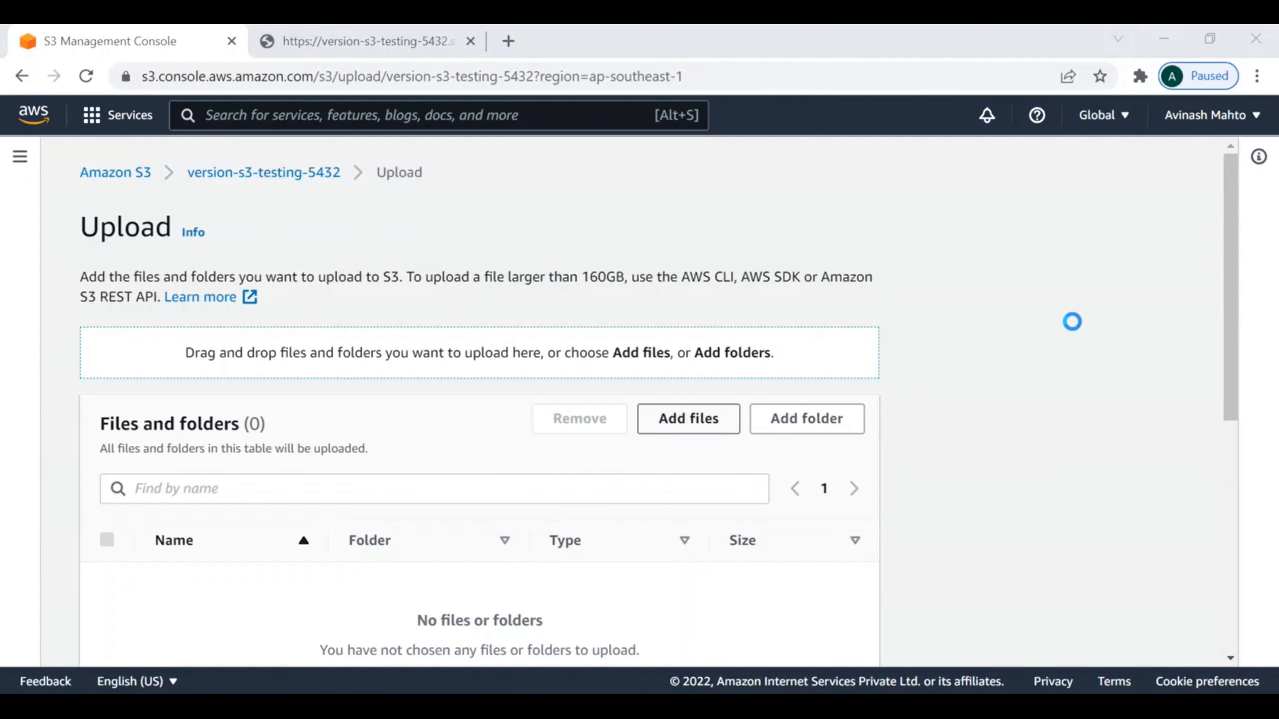
{"action": "left_click", "coordinate": [262, 253]}
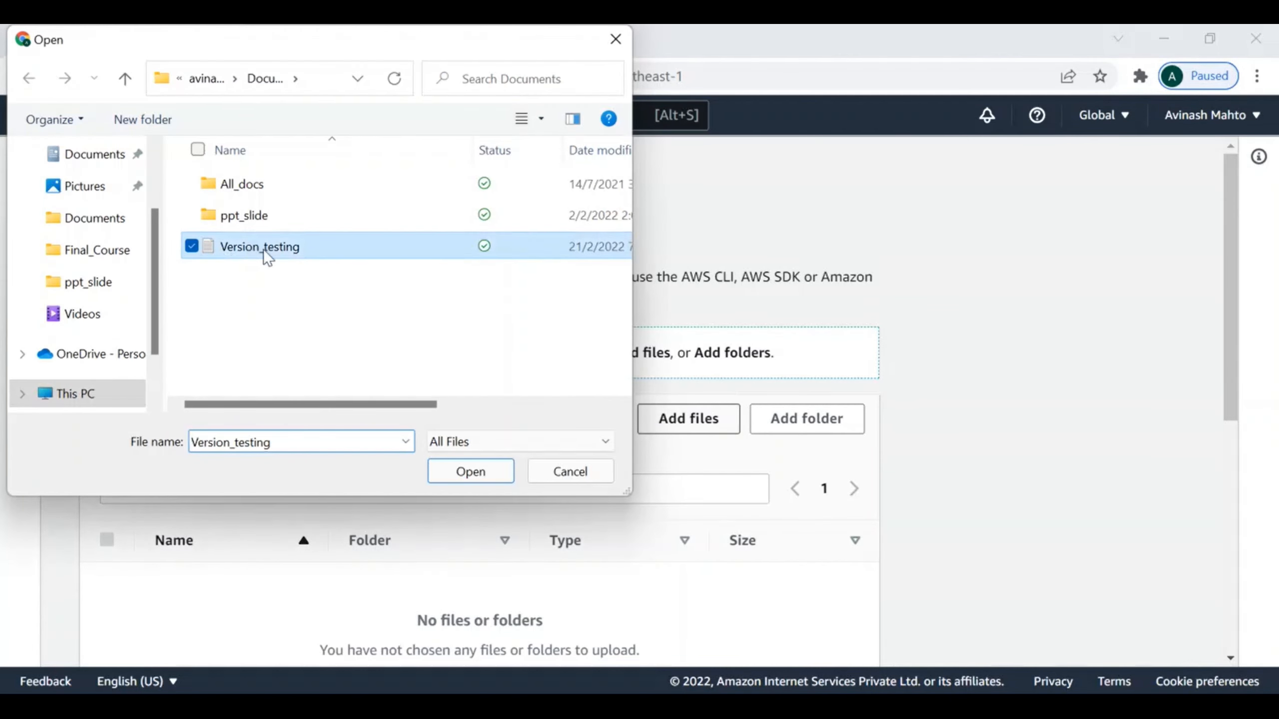
{"action": "left_click", "coordinate": [464, 474]}
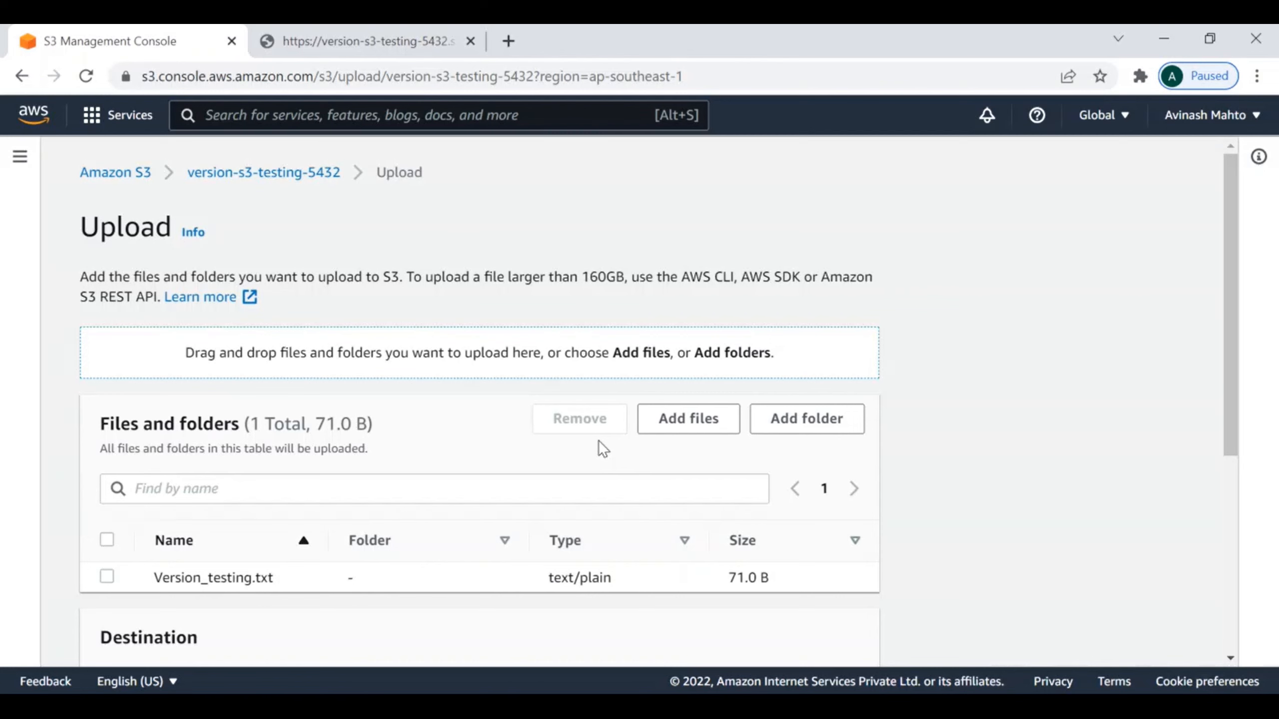
Step: Upload the edited Version_testing.txt to the version-s3-testing-5432 bucket, check the uploaded file's status and close the upload summary
{"action": "scroll", "coordinate": [652, 492], "scroll_direction": "down", "scroll_amount": 5}
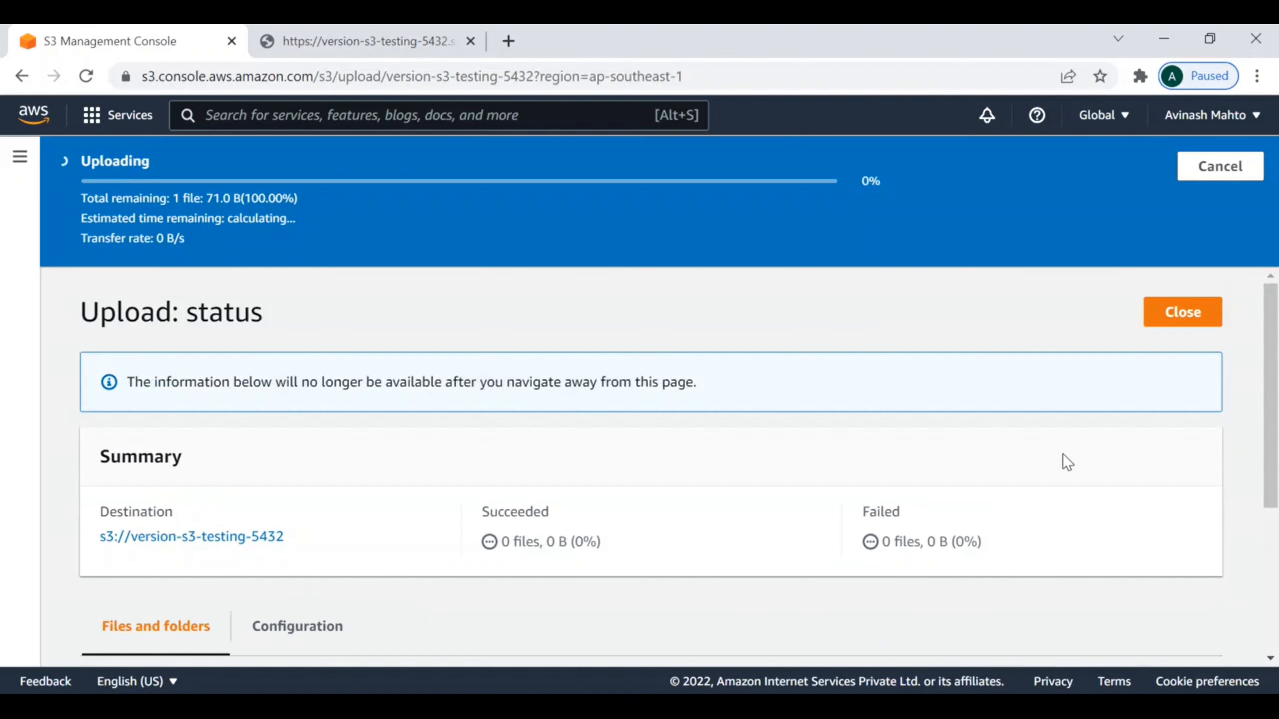
{"action": "scroll", "coordinate": [988, 444], "scroll_direction": "down", "scroll_amount": 3}
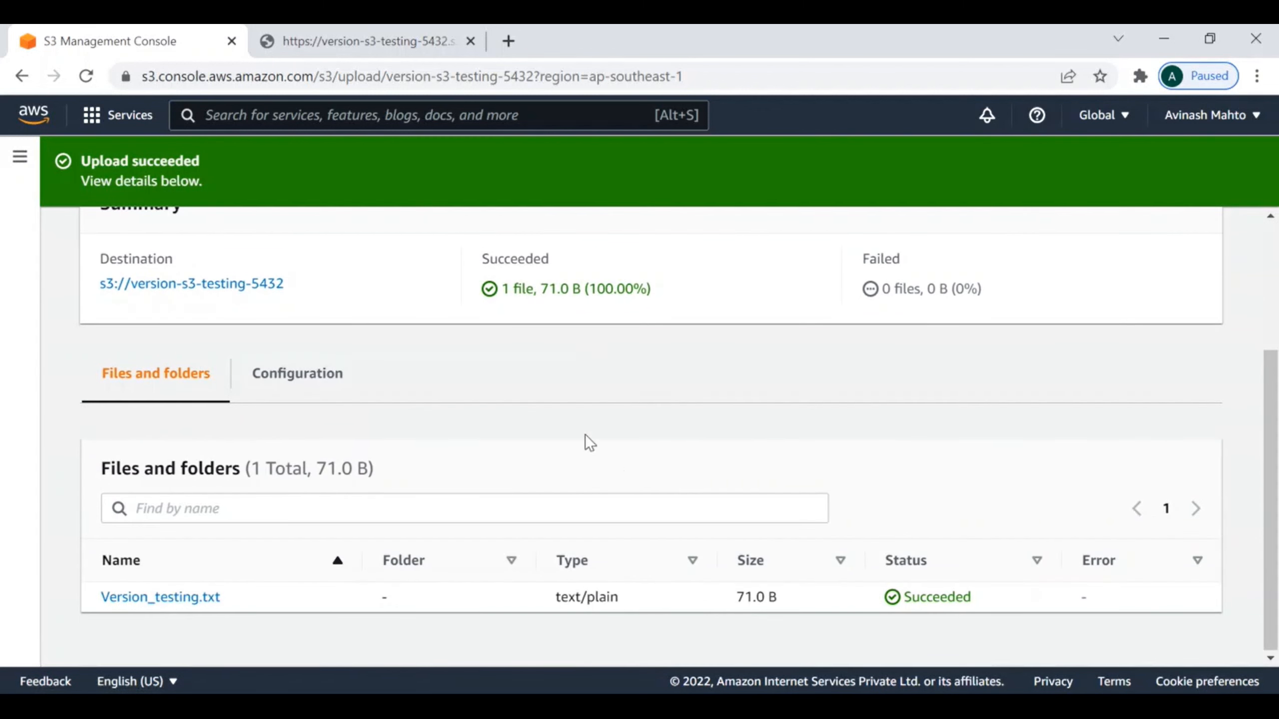
{"action": "scroll", "coordinate": [383, 336], "scroll_direction": "up", "scroll_amount": 1}
{"action": "scroll", "coordinate": [378, 330], "scroll_direction": "up", "scroll_amount": 3}
{"action": "left_click", "coordinate": [1180, 254]}
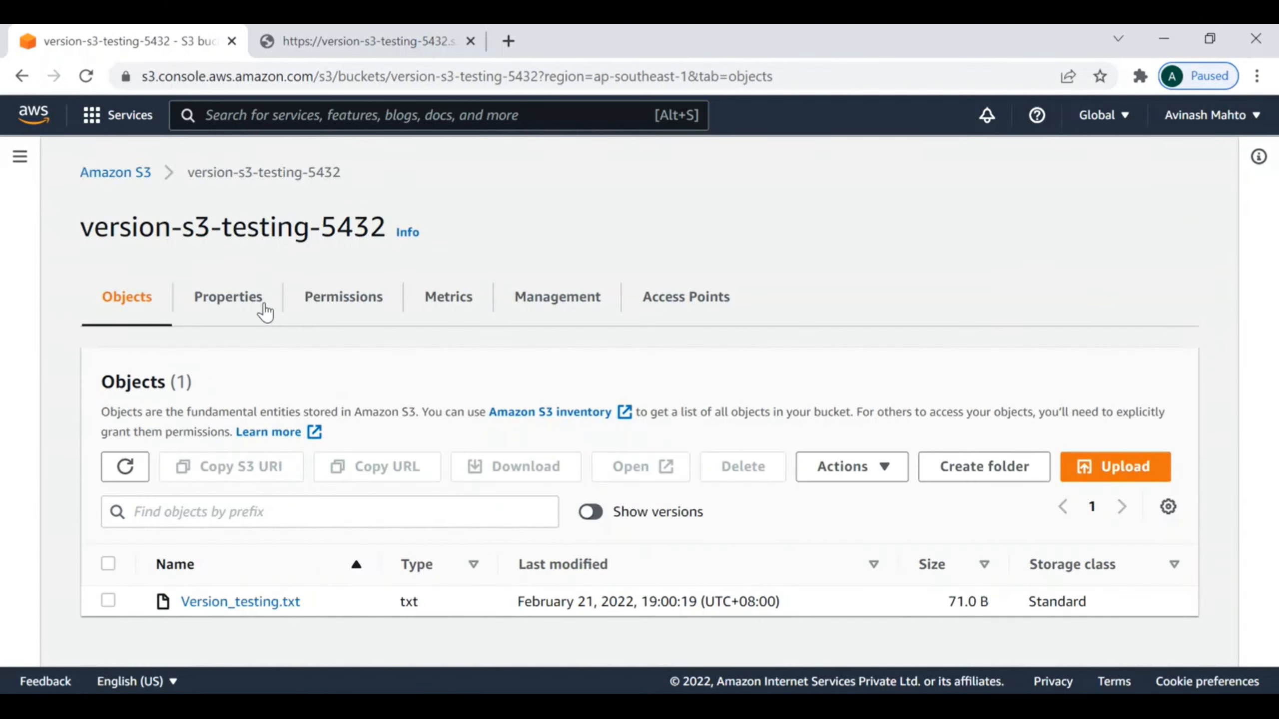
Step: Reopen the version-s3-testing-5432 bucket from the bucket list and show all object versions, comparing their last-modified times
{"action": "left_click", "coordinate": [112, 174]}
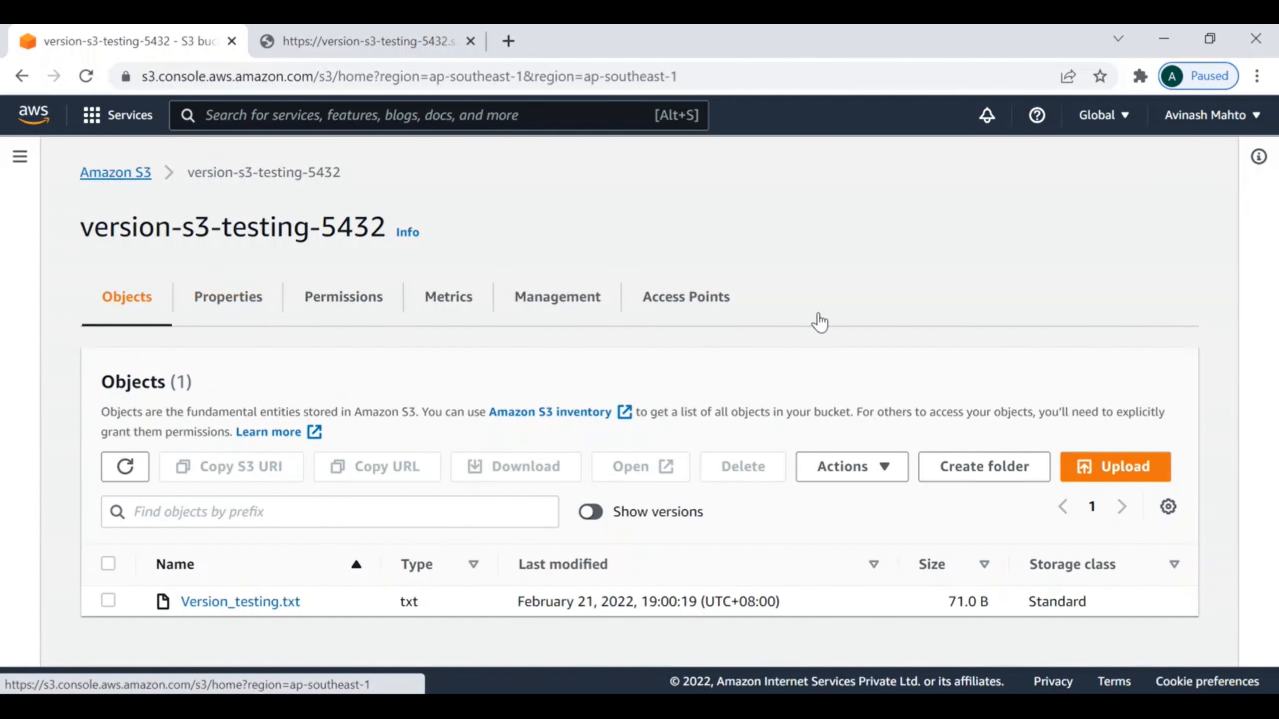
{"action": "left_click", "coordinate": [485, 600]}
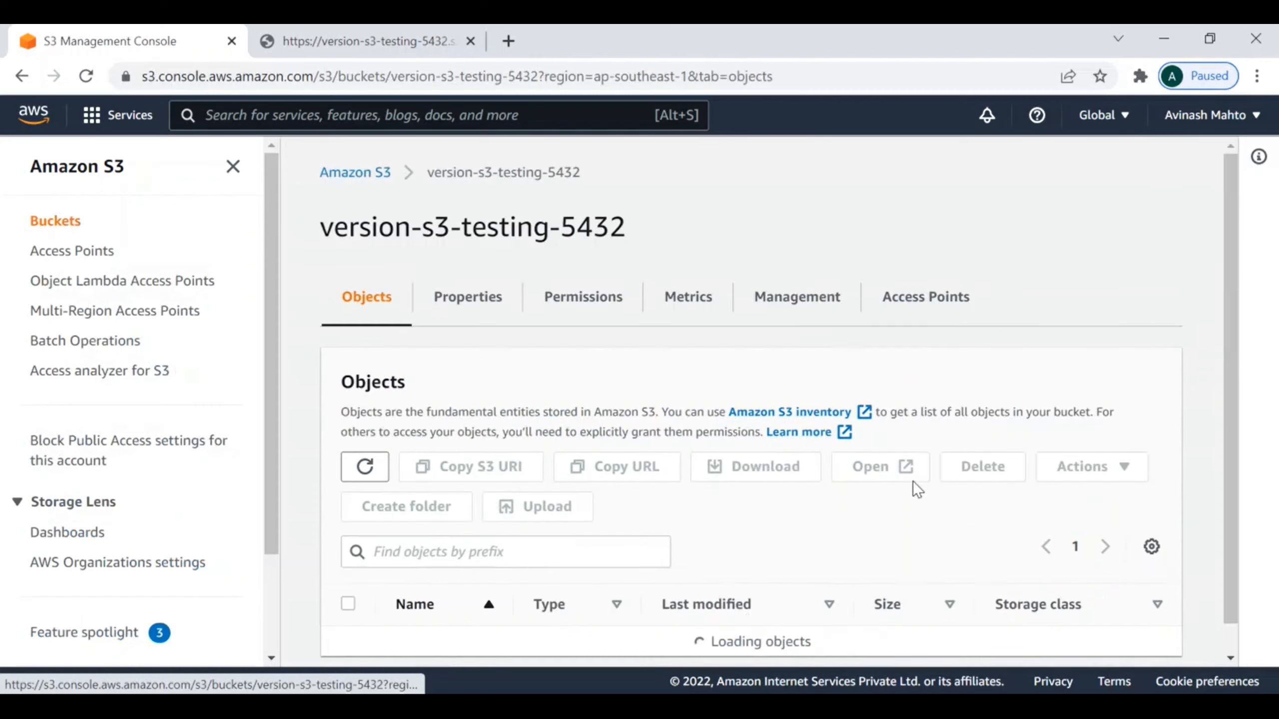
{"action": "scroll", "coordinate": [910, 488], "scroll_direction": "down", "scroll_amount": 1}
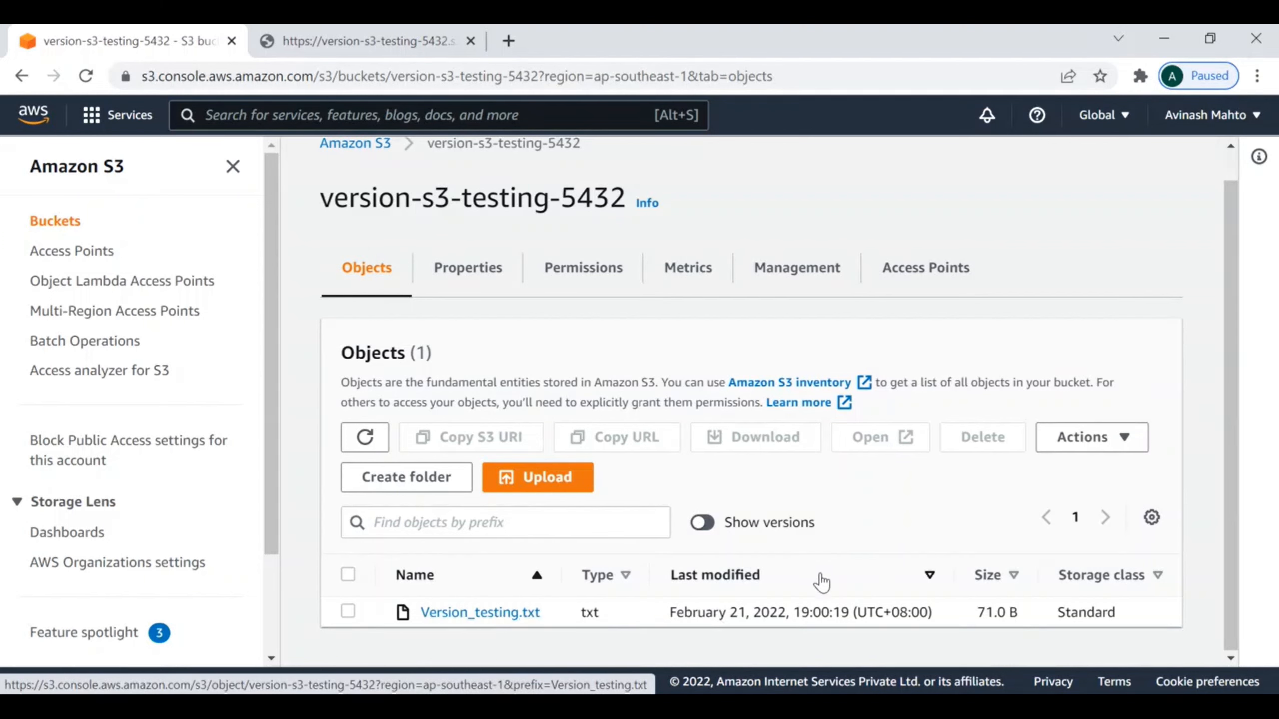
{"action": "left_click", "coordinate": [709, 525]}
{"action": "scroll", "coordinate": [907, 518], "scroll_direction": "down", "scroll_amount": 3}
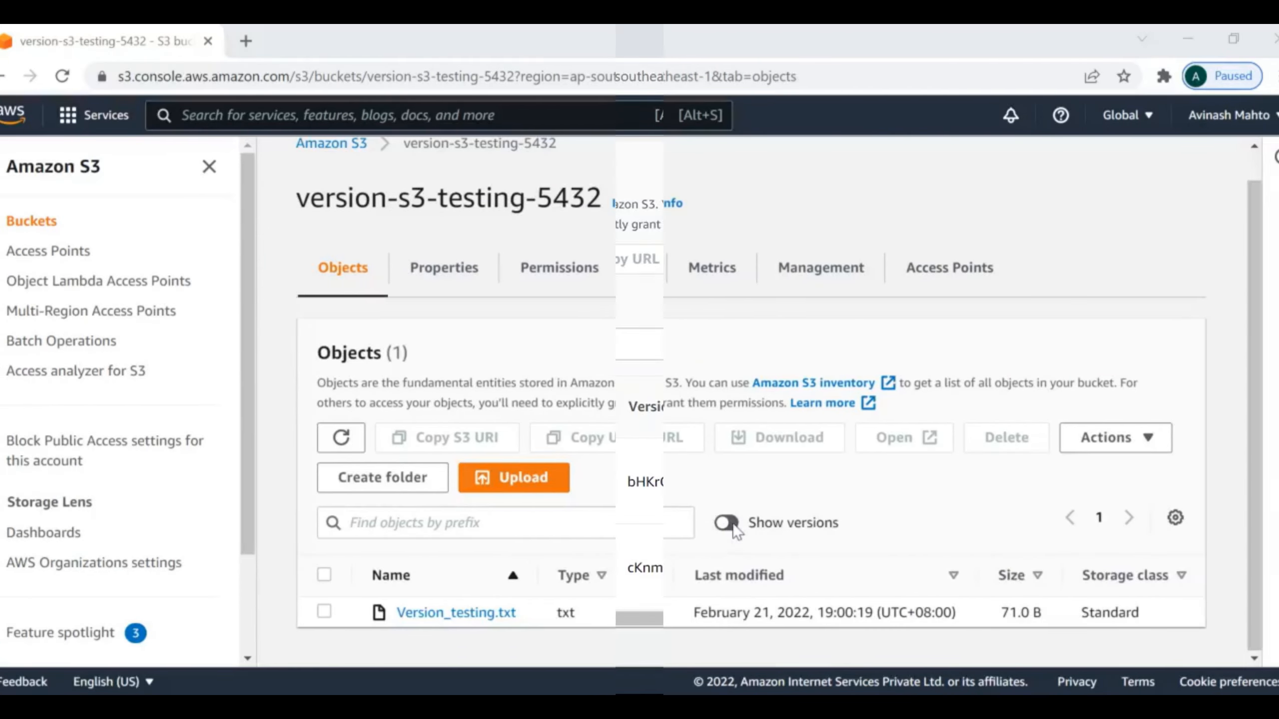
{"action": "left_click", "coordinate": [744, 523]}
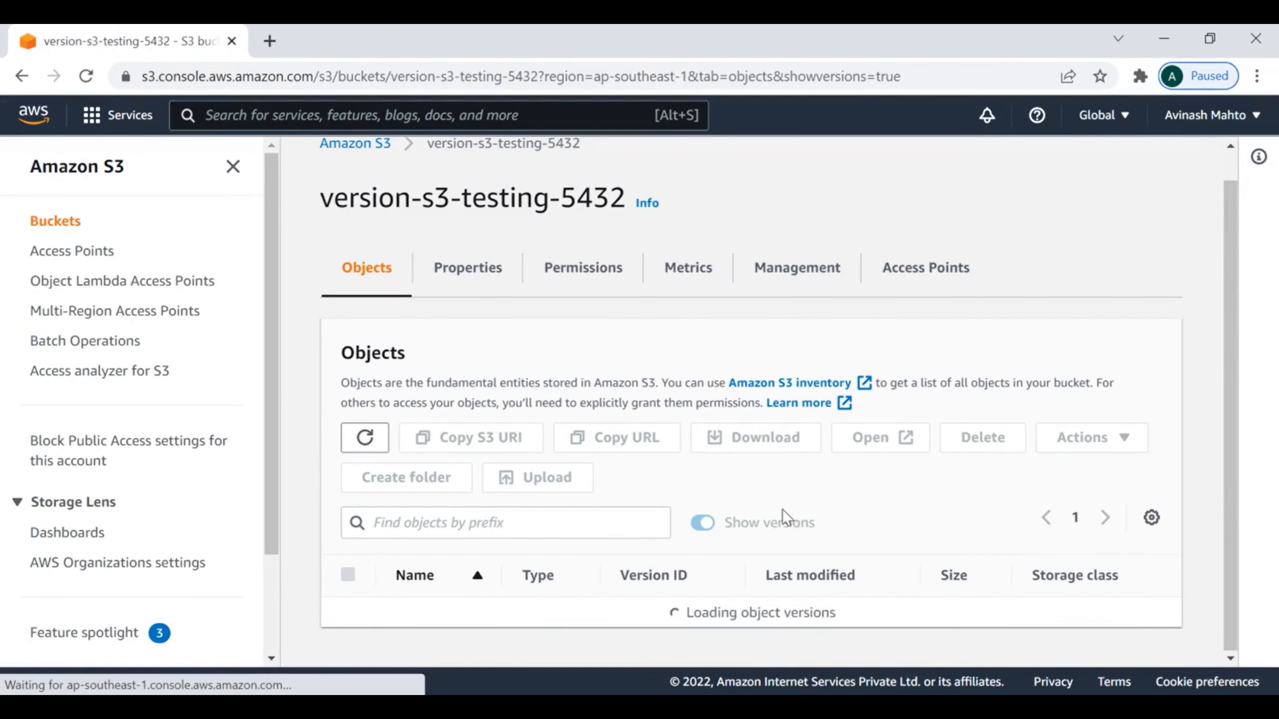
{"action": "scroll", "coordinate": [795, 515], "scroll_direction": "down", "scroll_amount": 3}
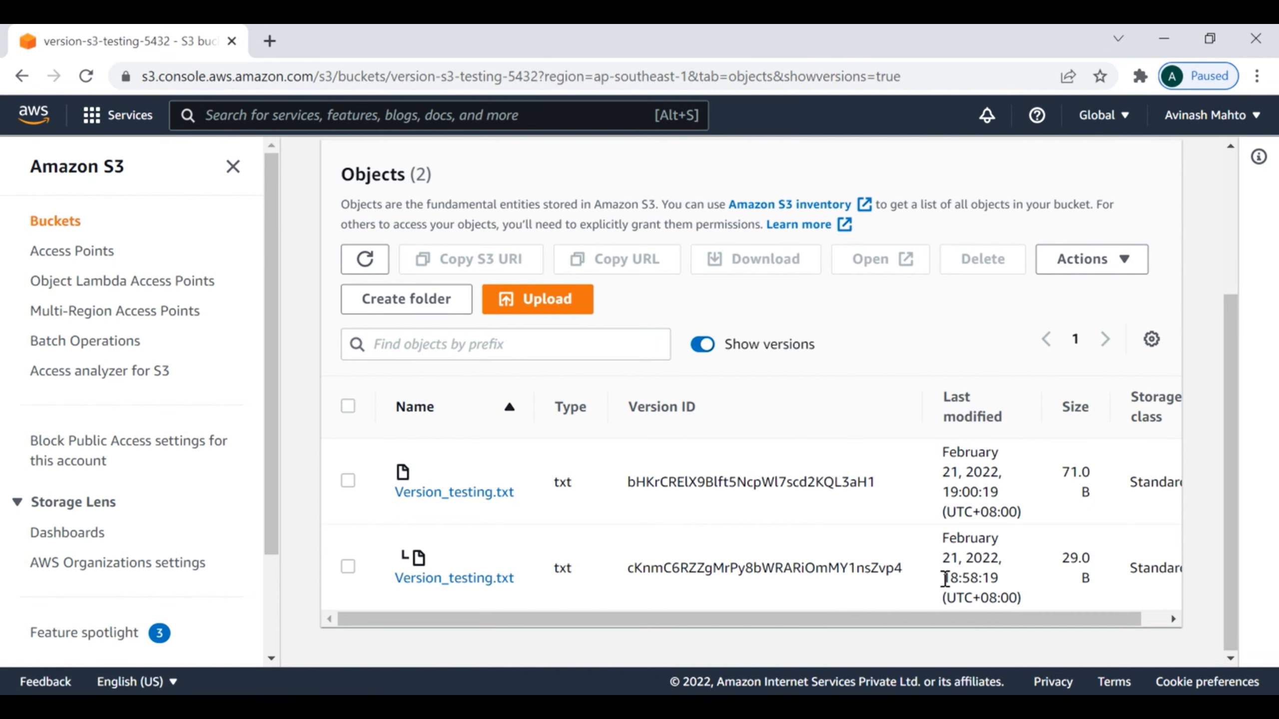
{"action": "left_click_drag", "start_coordinate": [943, 578], "coordinate": [989, 578]}
{"action": "left_click_drag", "start_coordinate": [941, 491], "coordinate": [975, 490]}
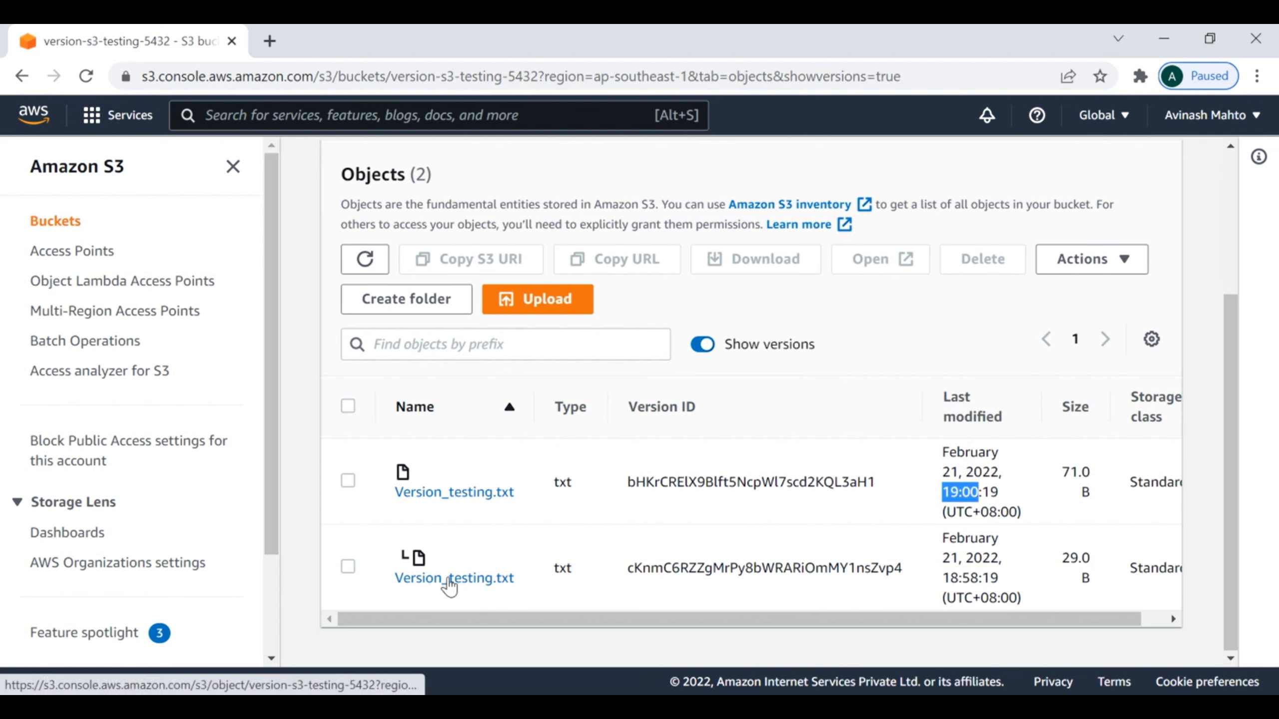
Step: Open the details of the older Version_testing.txt version in a new browser tab and locate its object URL
{"action": "right_click", "coordinate": [480, 583]}
{"action": "left_click", "coordinate": [574, 401]}
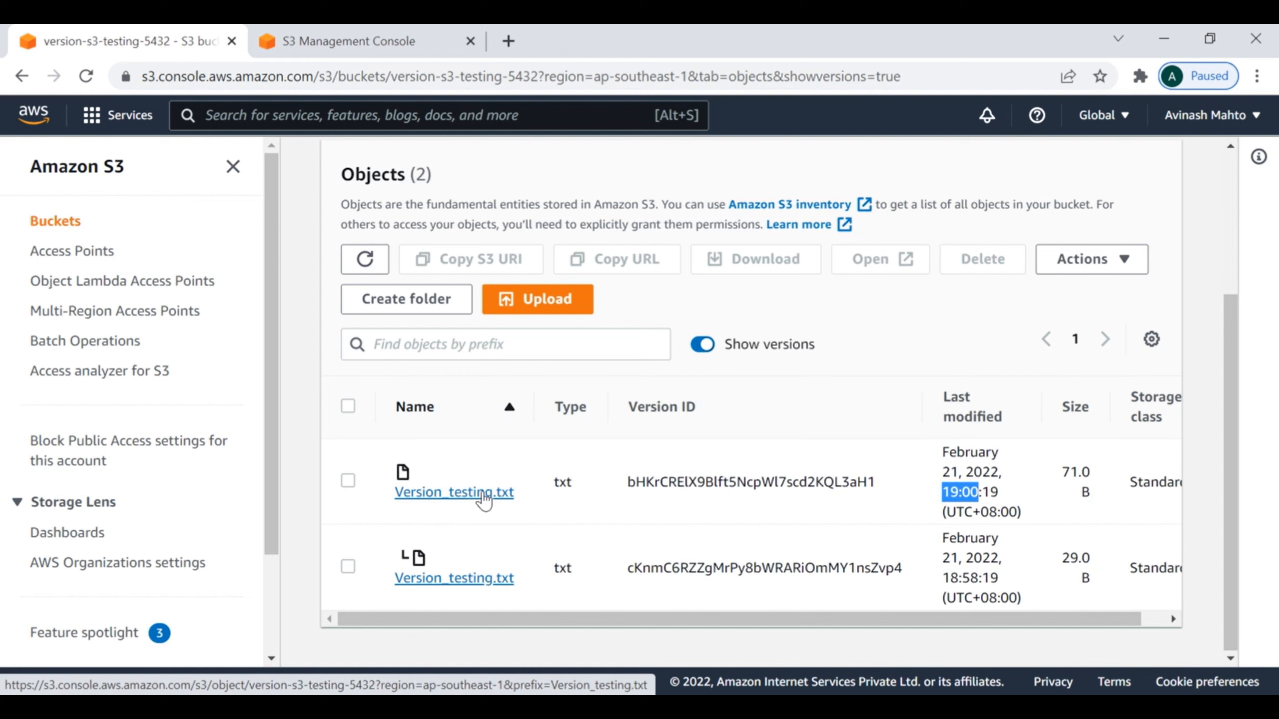
{"action": "left_click", "coordinate": [363, 39]}
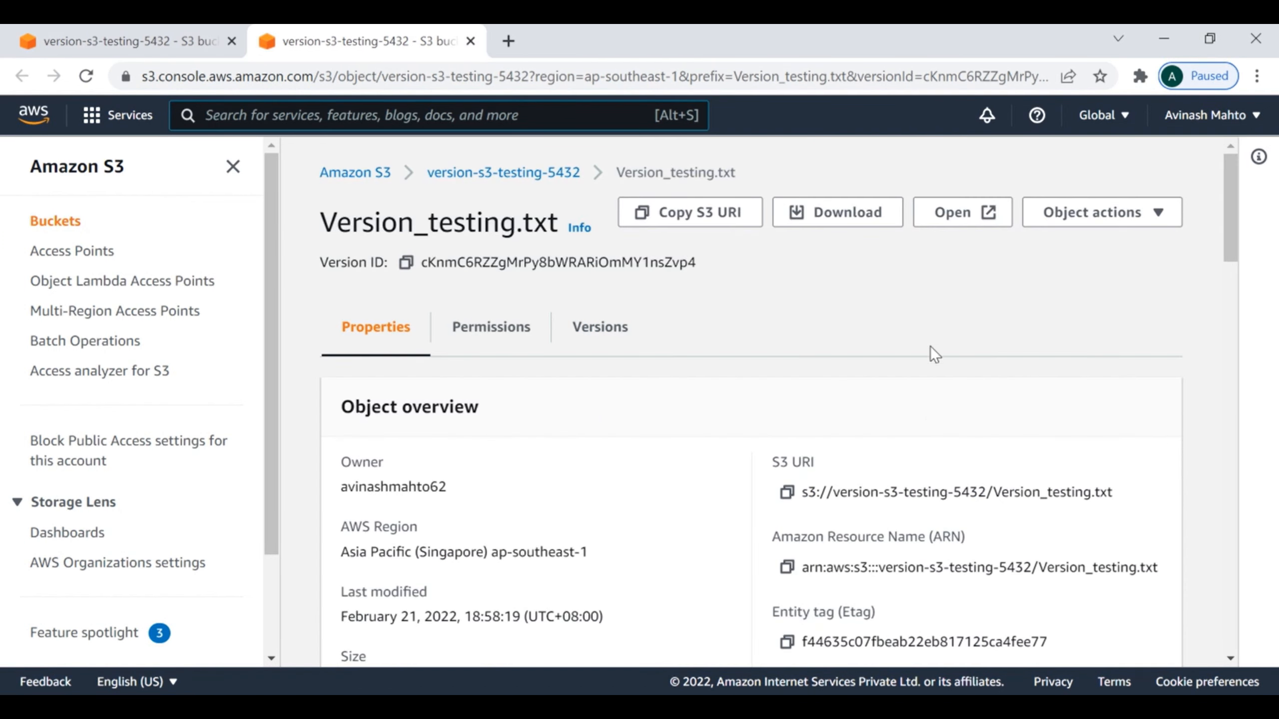
{"action": "scroll", "coordinate": [934, 354], "scroll_direction": "down", "scroll_amount": 5}
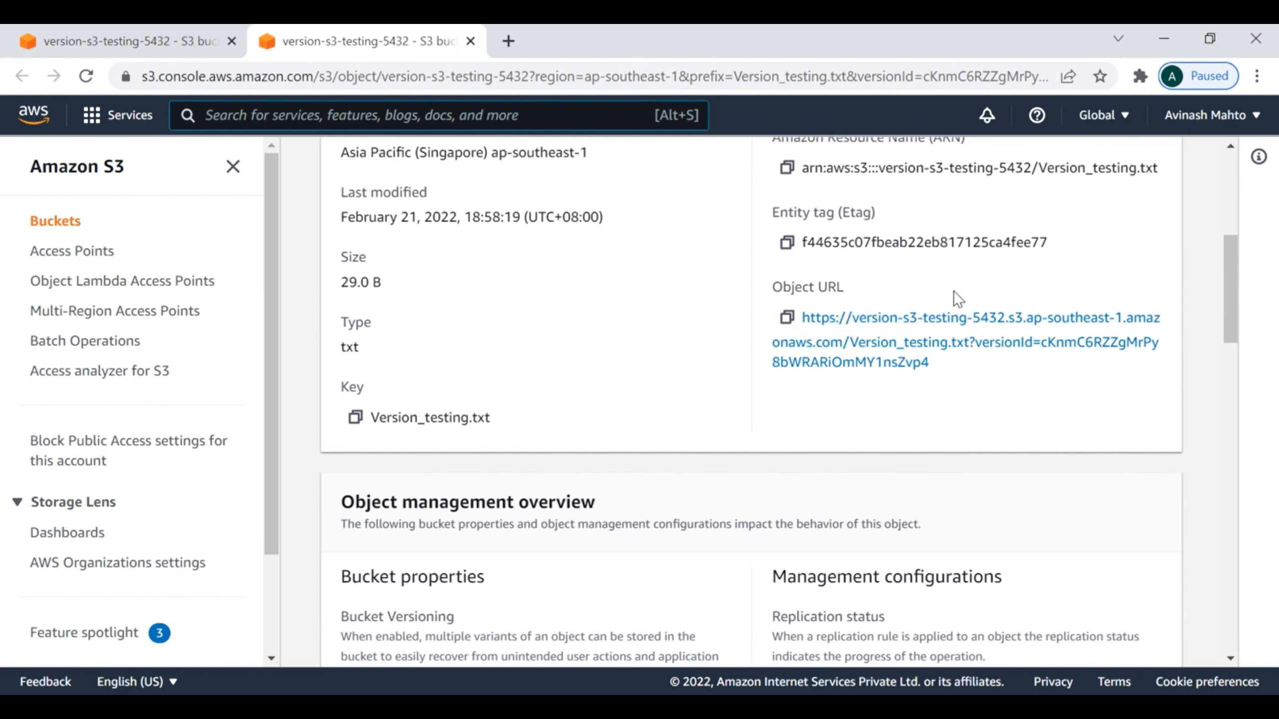
Step: Open the older version's object URL in a new browser tab and read the file's text
{"action": "right_click", "coordinate": [903, 325]}
{"action": "left_click", "coordinate": [957, 332]}
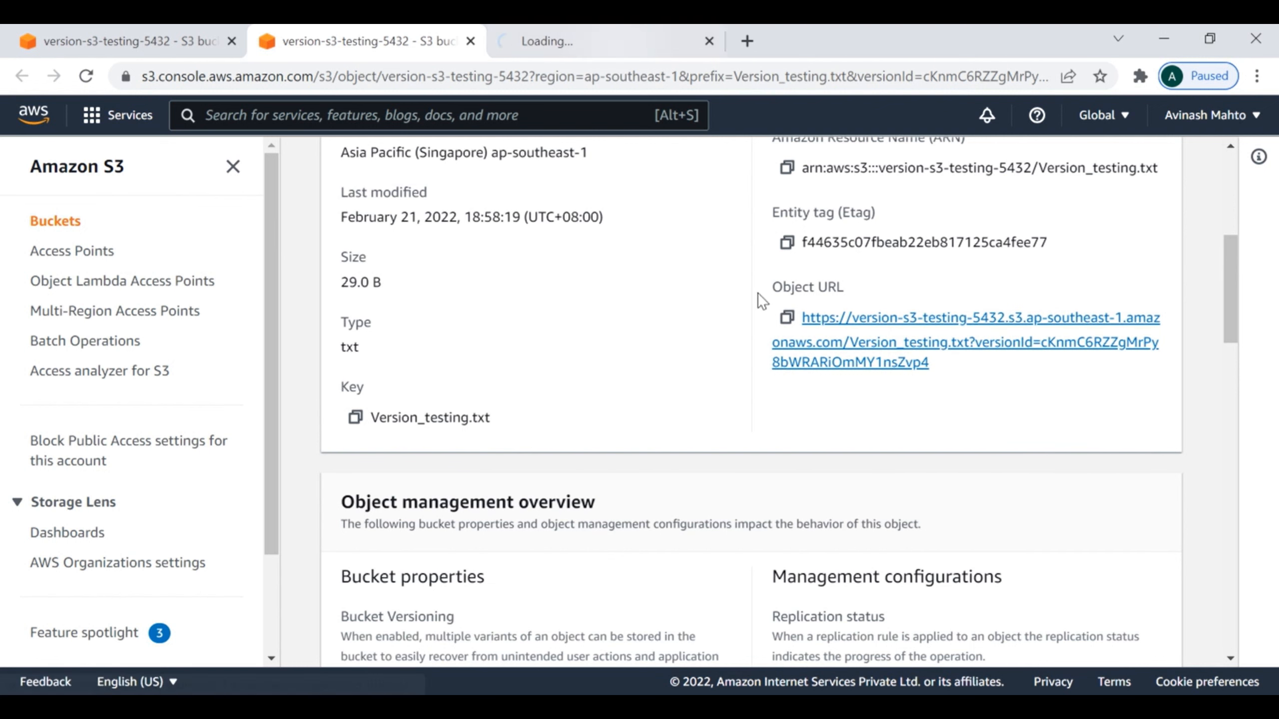
{"action": "scroll", "coordinate": [955, 388], "scroll_direction": "up", "scroll_amount": 4}
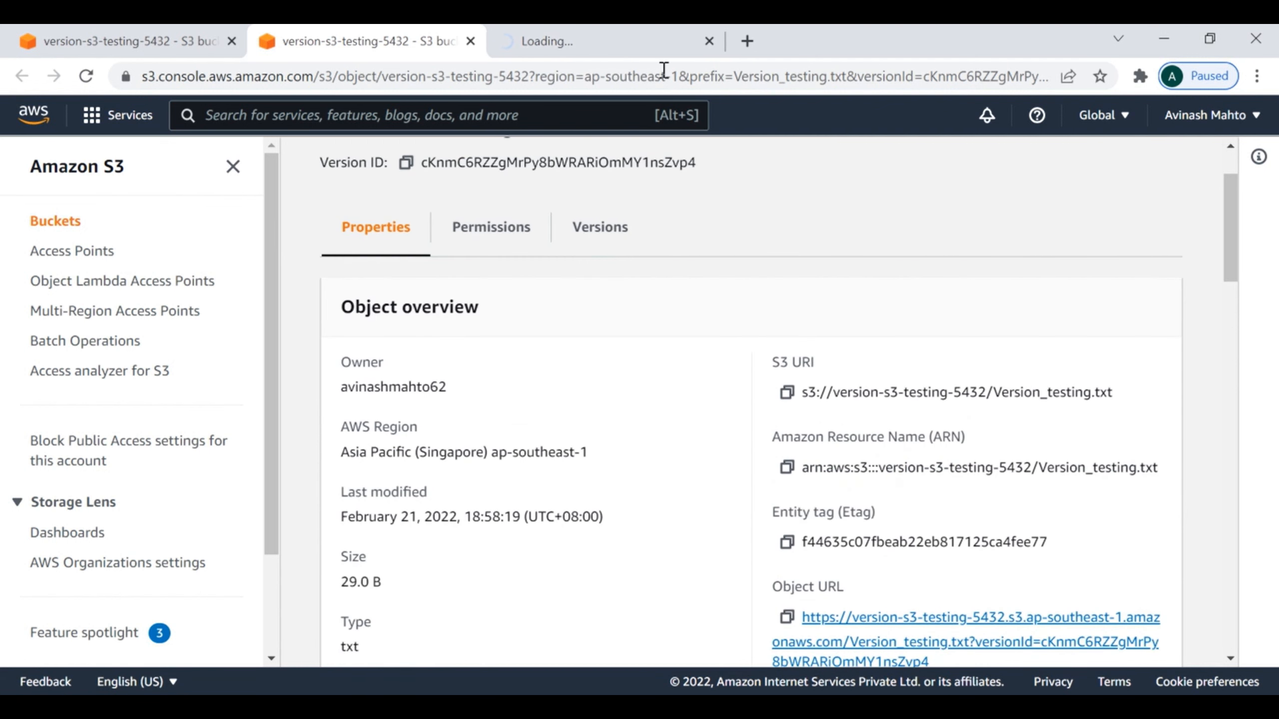
{"action": "left_click", "coordinate": [607, 45]}
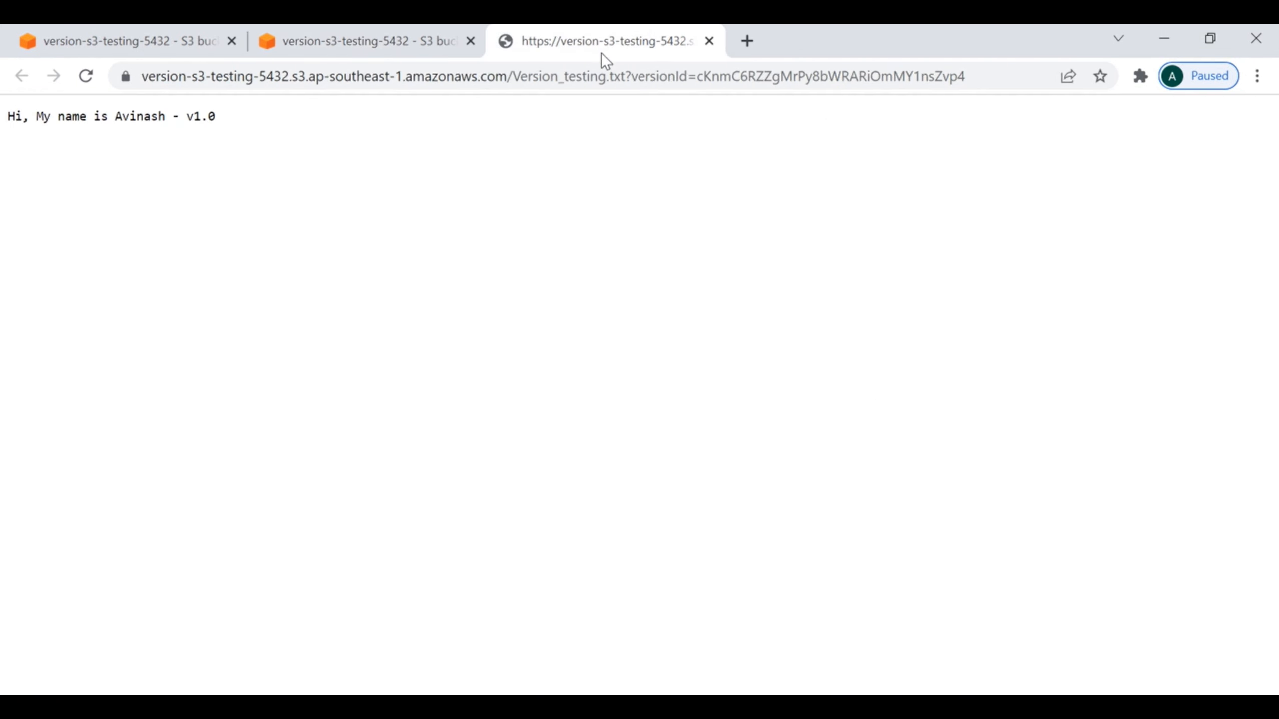
{"action": "left_click_drag", "start_coordinate": [257, 129], "coordinate": [5, 135]}
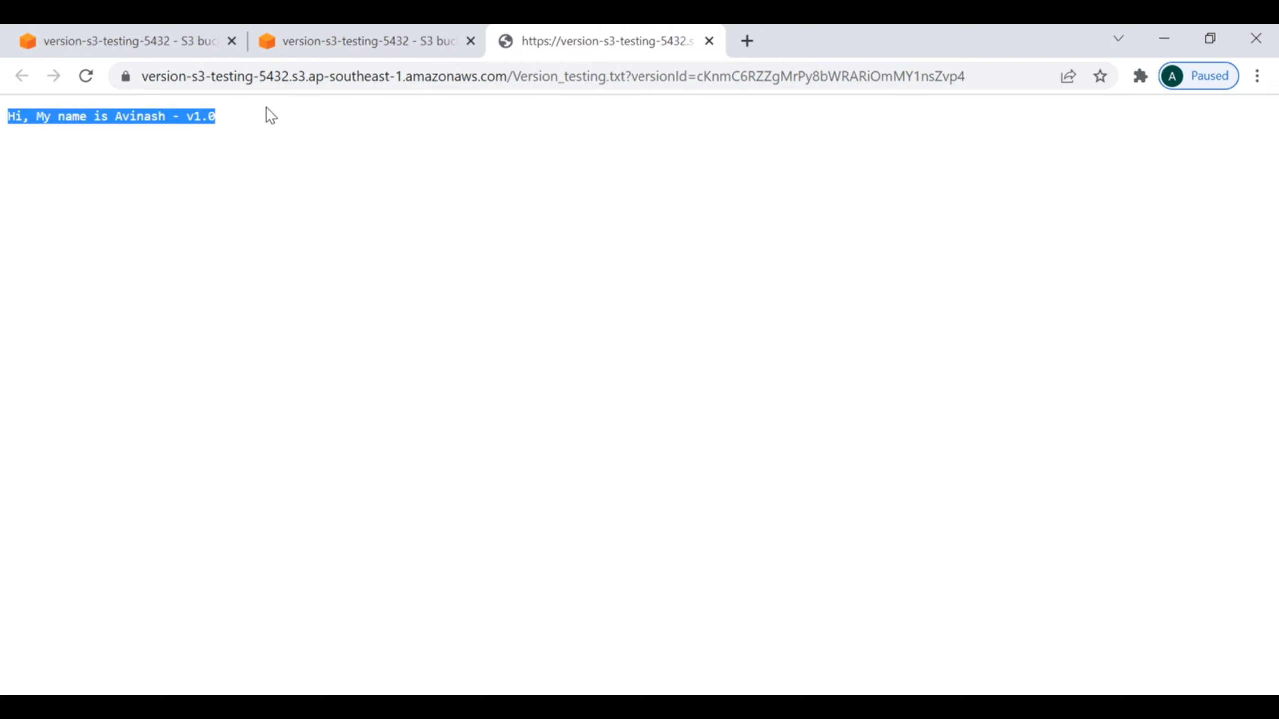
Step: Return to the bucket's version list and open the details of the newest Version_testing.txt version in a new browser tab
{"action": "left_click", "coordinate": [372, 39]}
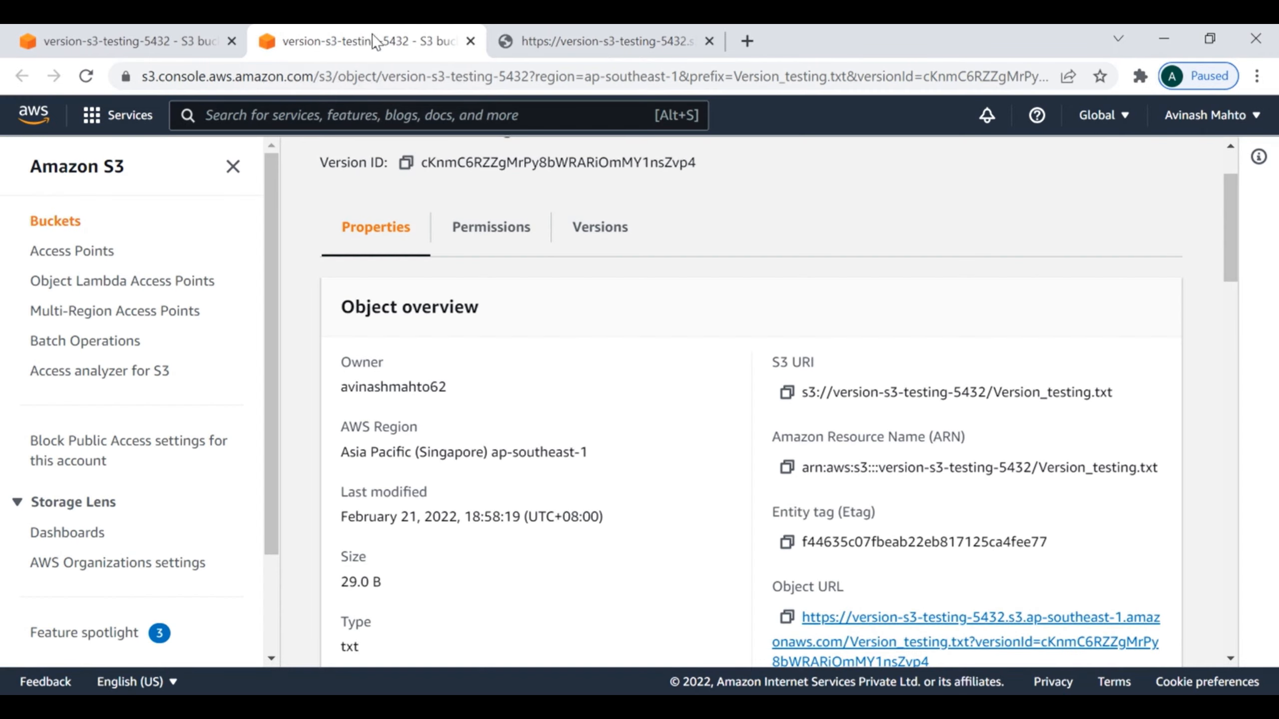
{"action": "left_click", "coordinate": [118, 32]}
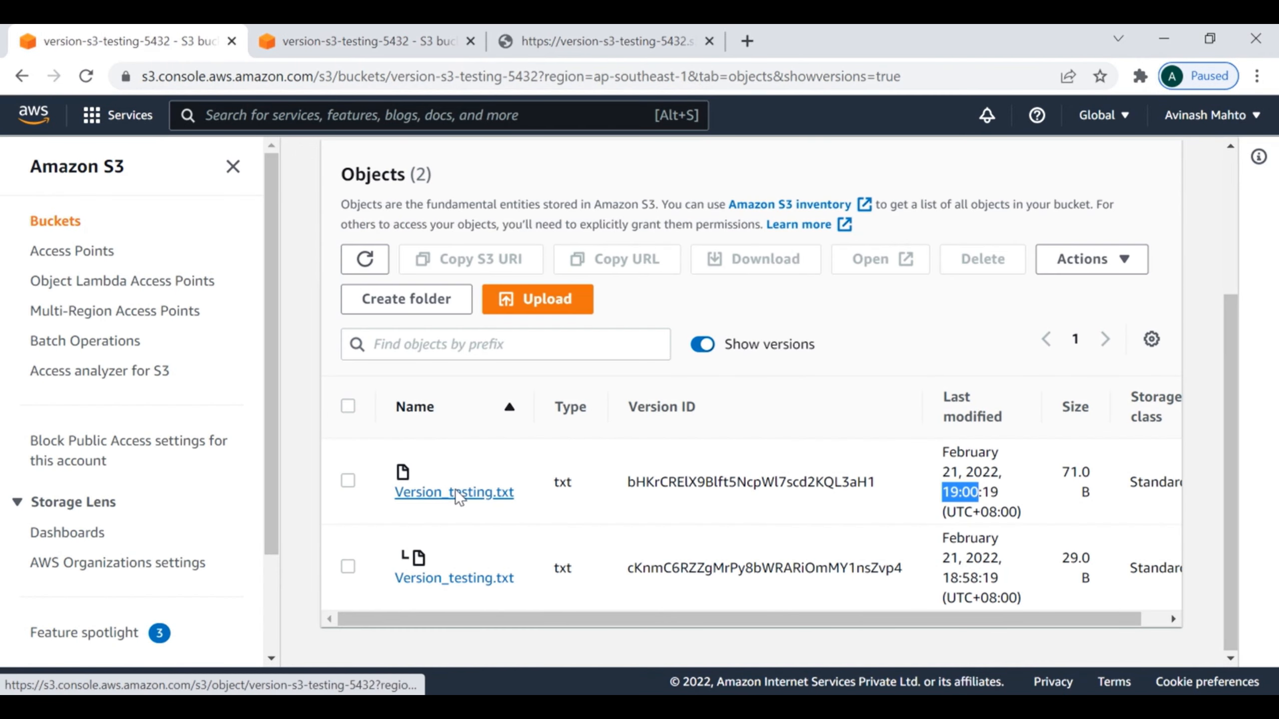
{"action": "right_click", "coordinate": [496, 499]}
{"action": "left_click", "coordinate": [347, 43]}
{"action": "scroll", "coordinate": [585, 509], "scroll_direction": "down", "scroll_amount": 5}
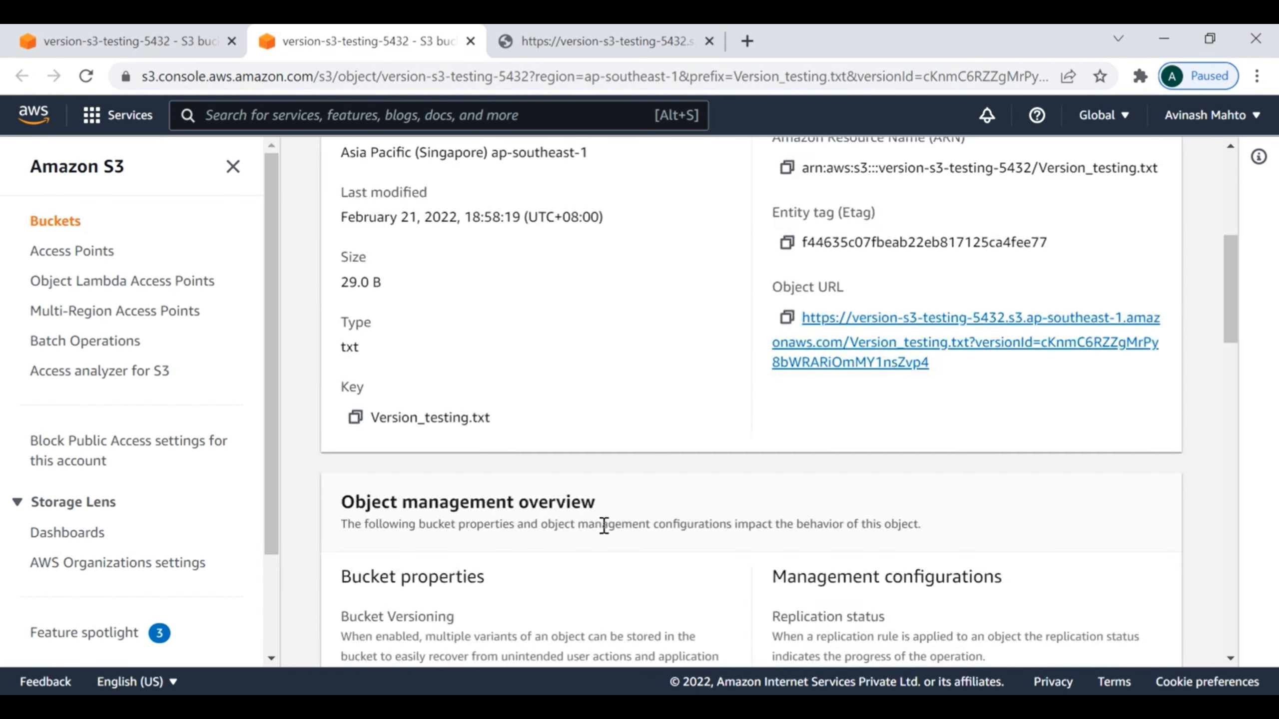
{"action": "scroll", "coordinate": [604, 524], "scroll_direction": "up", "scroll_amount": 8}
{"action": "left_click", "coordinate": [198, 38]}
{"action": "right_click", "coordinate": [455, 510]}
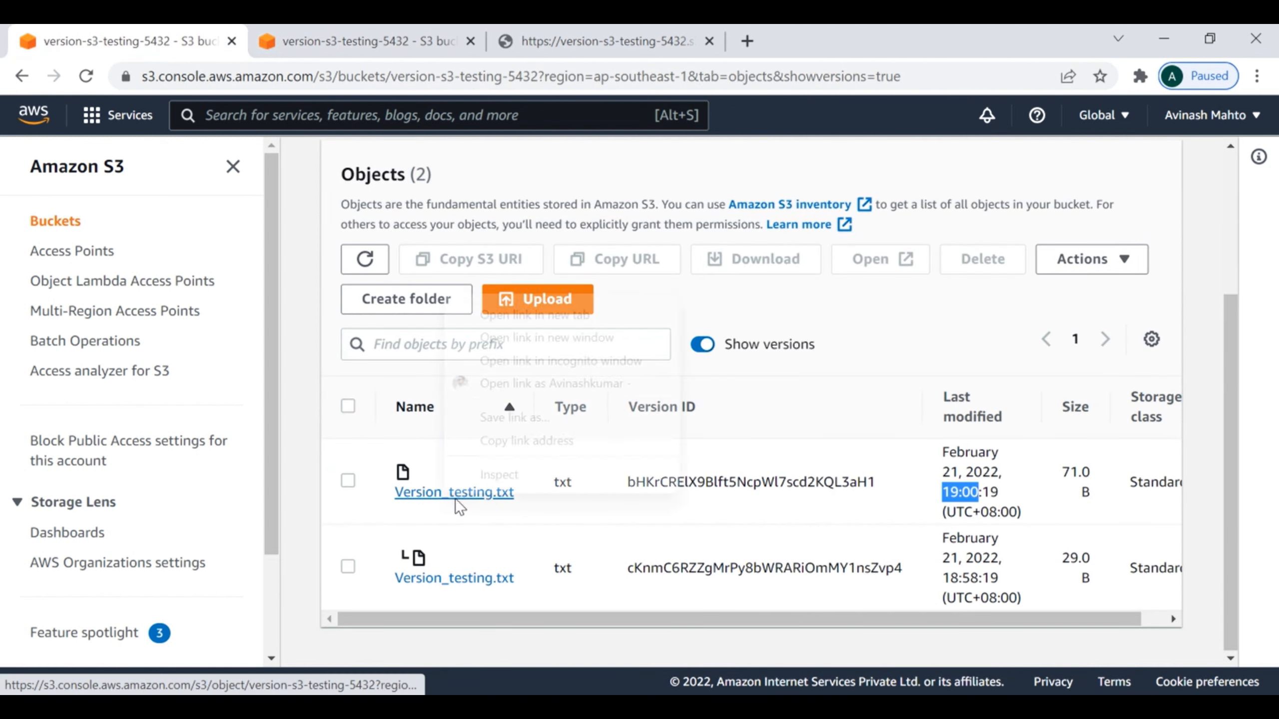
{"action": "left_click", "coordinate": [498, 317]}
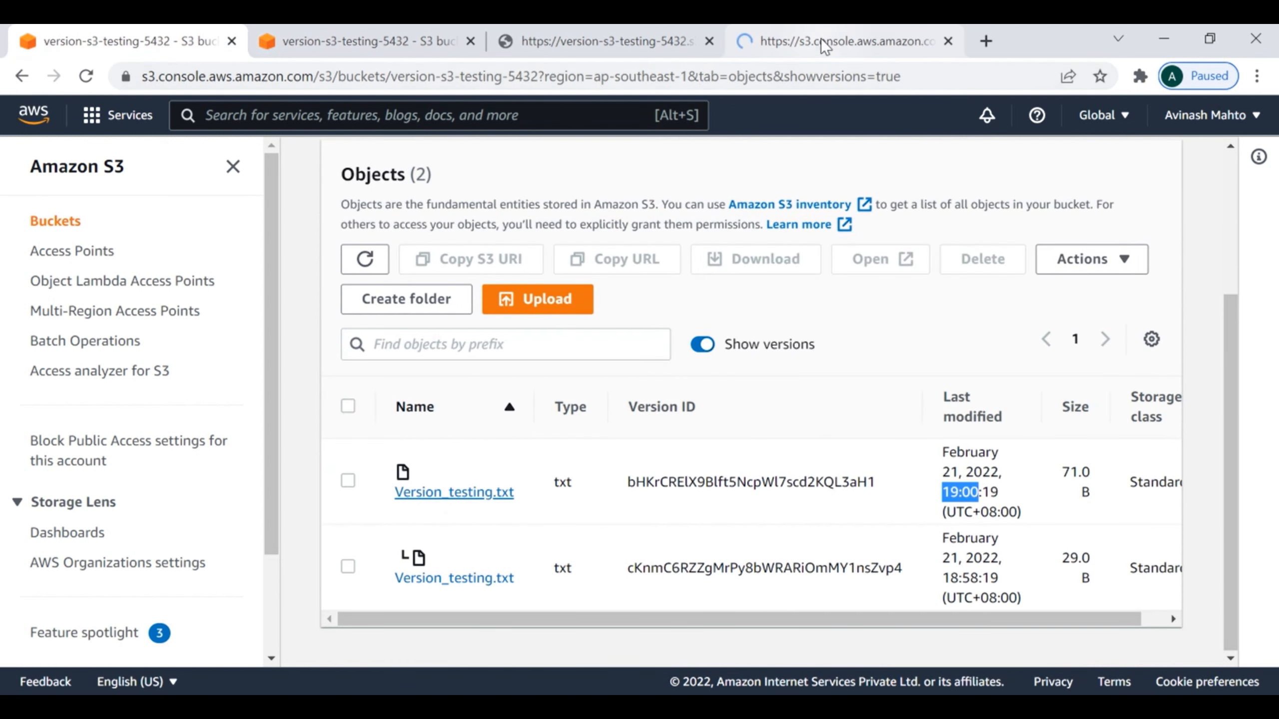
{"action": "left_click", "coordinate": [771, 41]}
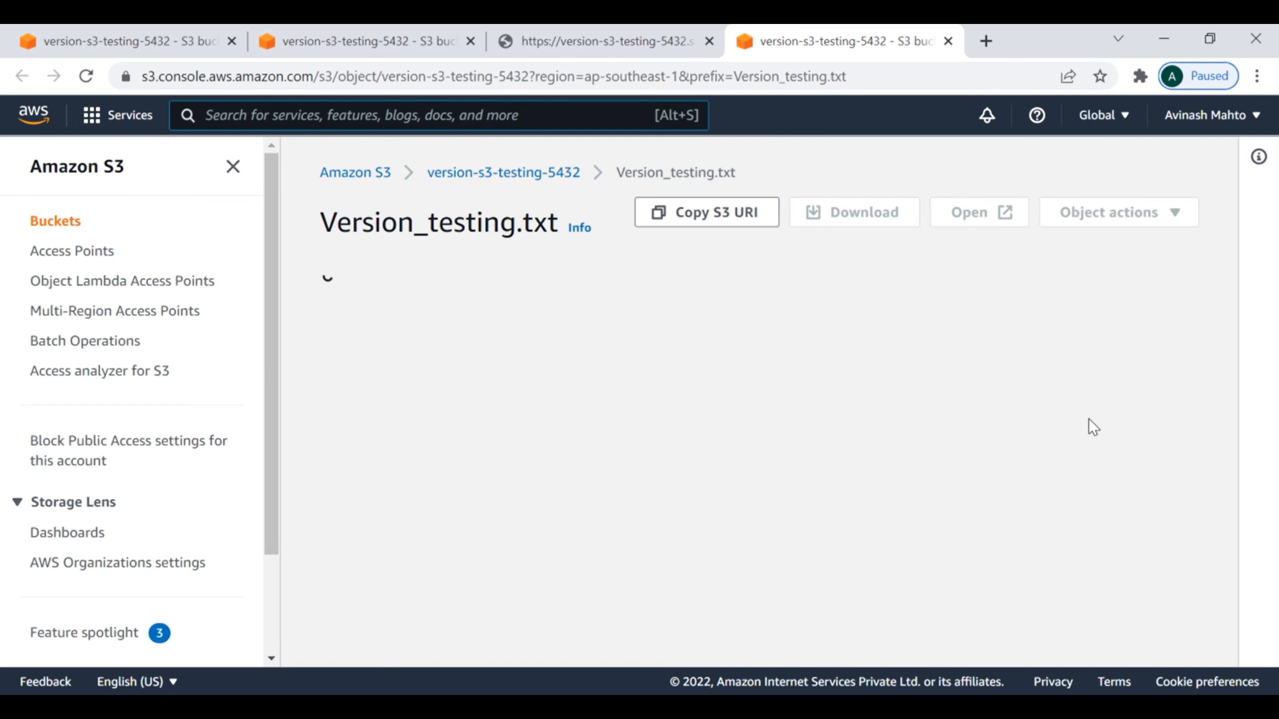
Step: Open the newest version's object URL in a new browser tab, examine the response, and dismiss the advertising notification
{"action": "scroll", "coordinate": [914, 421], "scroll_direction": "down", "scroll_amount": 4}
{"action": "right_click", "coordinate": [912, 414]}
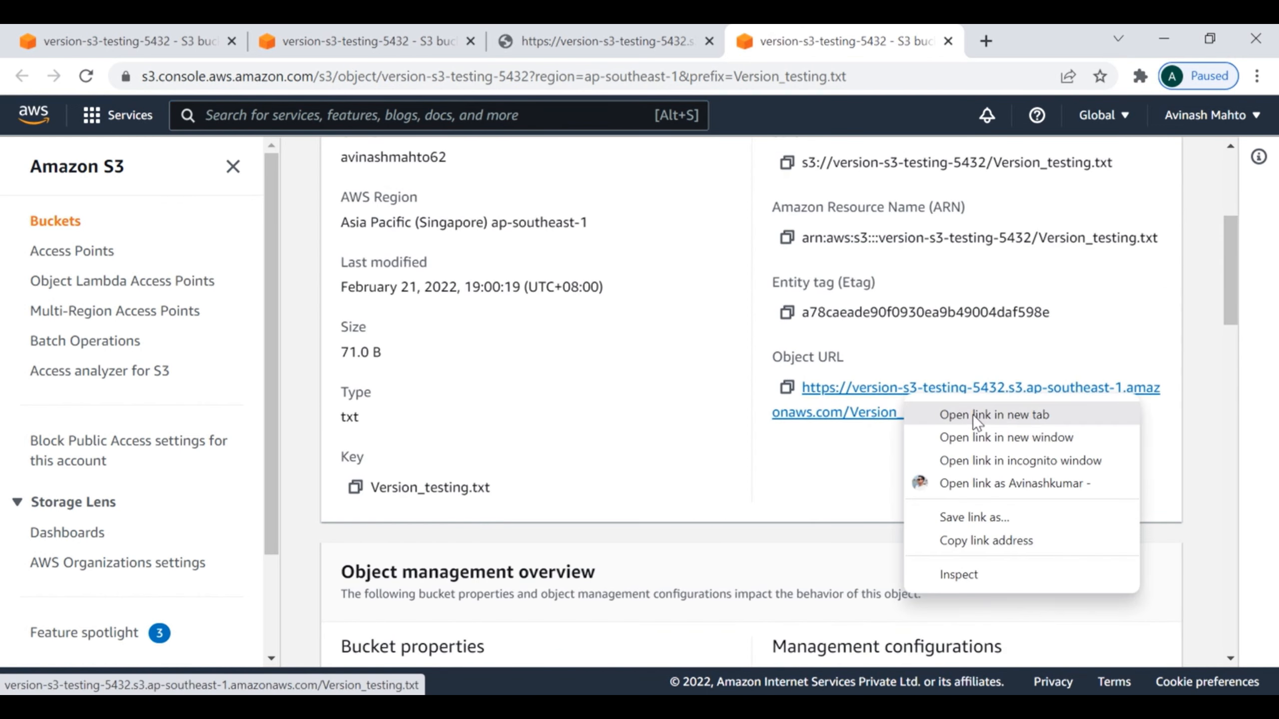
{"action": "left_click", "coordinate": [973, 414]}
{"action": "left_click", "coordinate": [888, 39]}
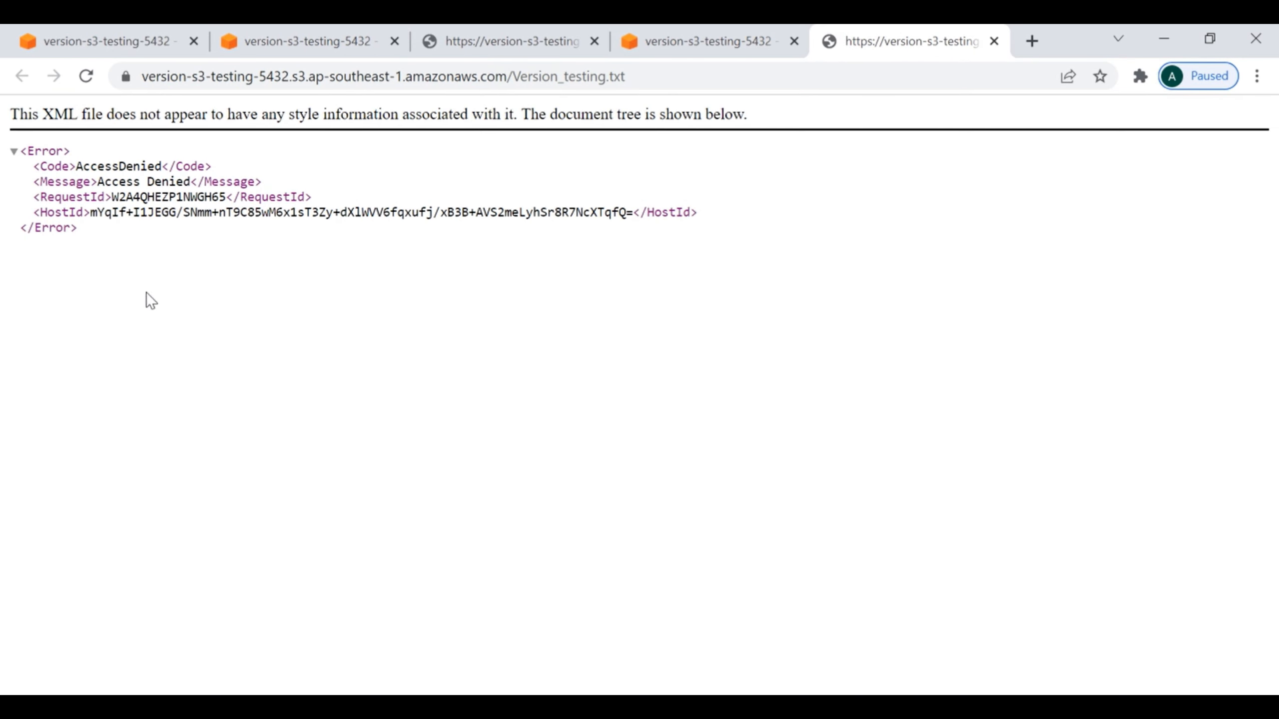
{"action": "left_click_drag", "start_coordinate": [142, 289], "coordinate": [4, 121]}
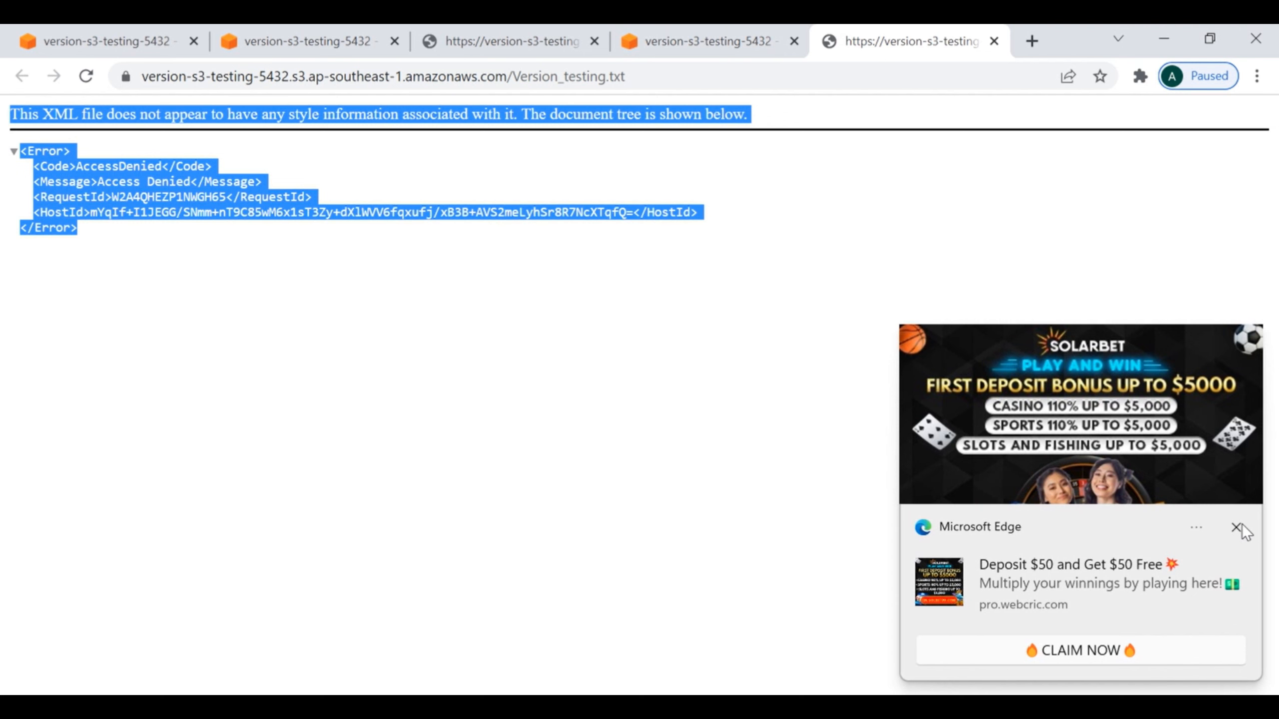
{"action": "left_click", "coordinate": [1238, 529]}
Step: Compare the object URLs on the details pages of the older and newest Version_testing.txt versions
{"action": "left_click", "coordinate": [304, 44]}
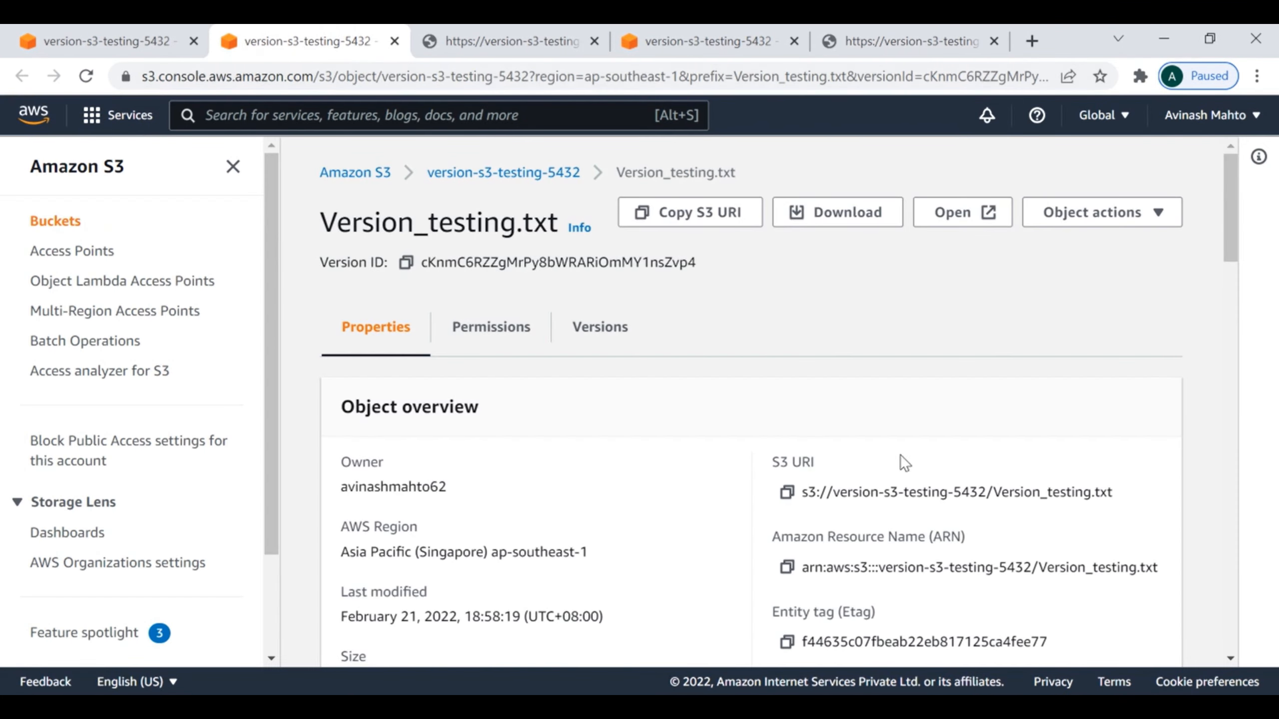
{"action": "scroll", "coordinate": [1027, 483], "scroll_direction": "down", "scroll_amount": 5}
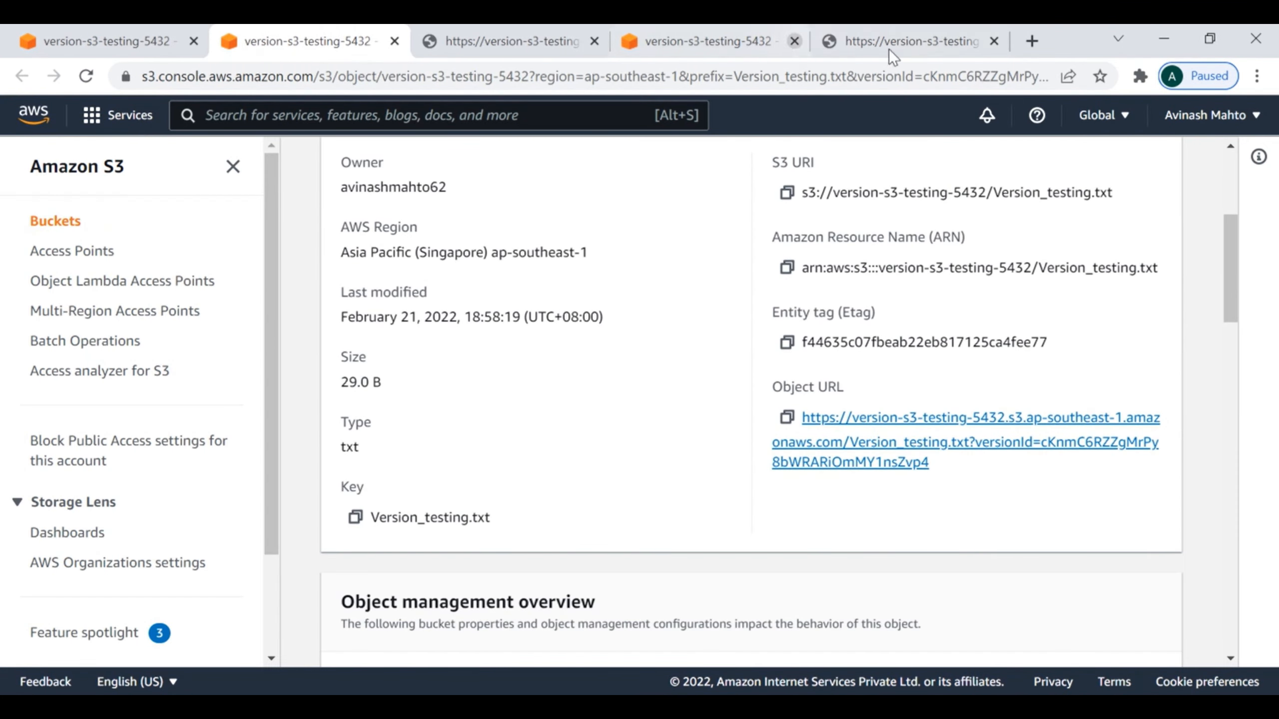
{"action": "left_click", "coordinate": [718, 43]}
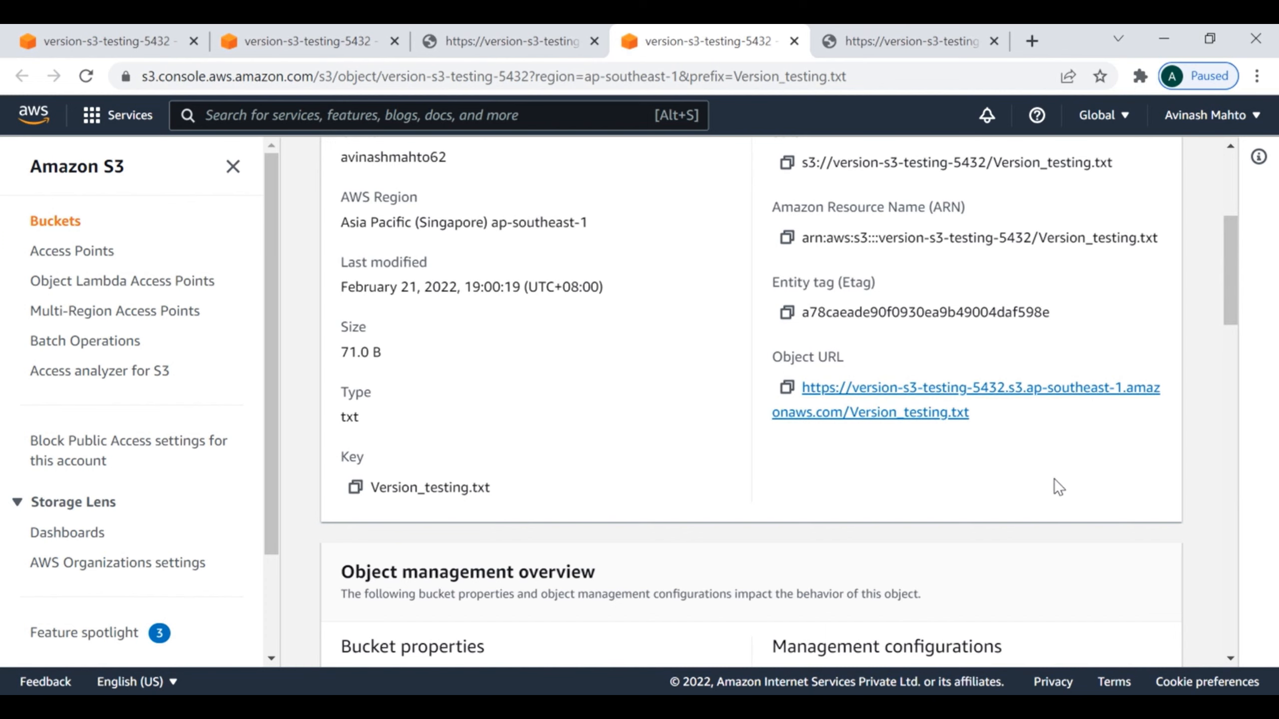
{"action": "scroll", "coordinate": [1057, 481], "scroll_direction": "up", "scroll_amount": 5}
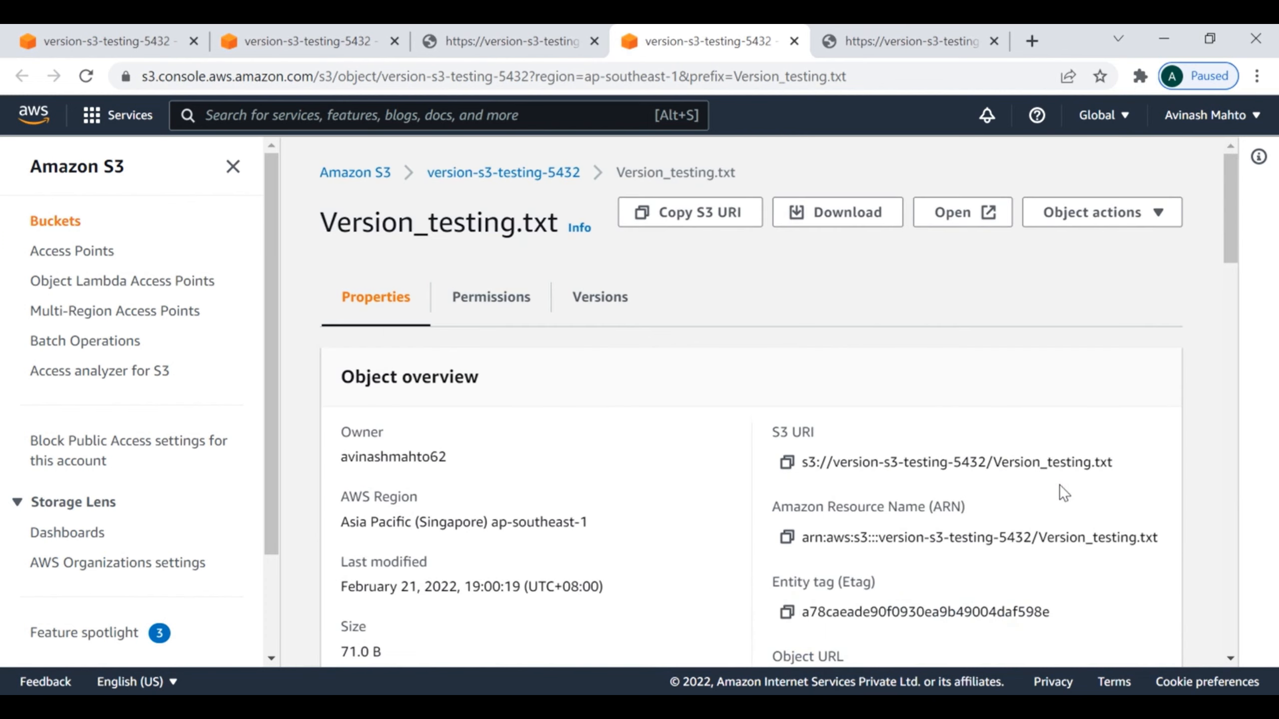
Step: Open the newest Version_testing.txt version from the bucket's version list and start editing its access control list
{"action": "left_click", "coordinate": [112, 45]}
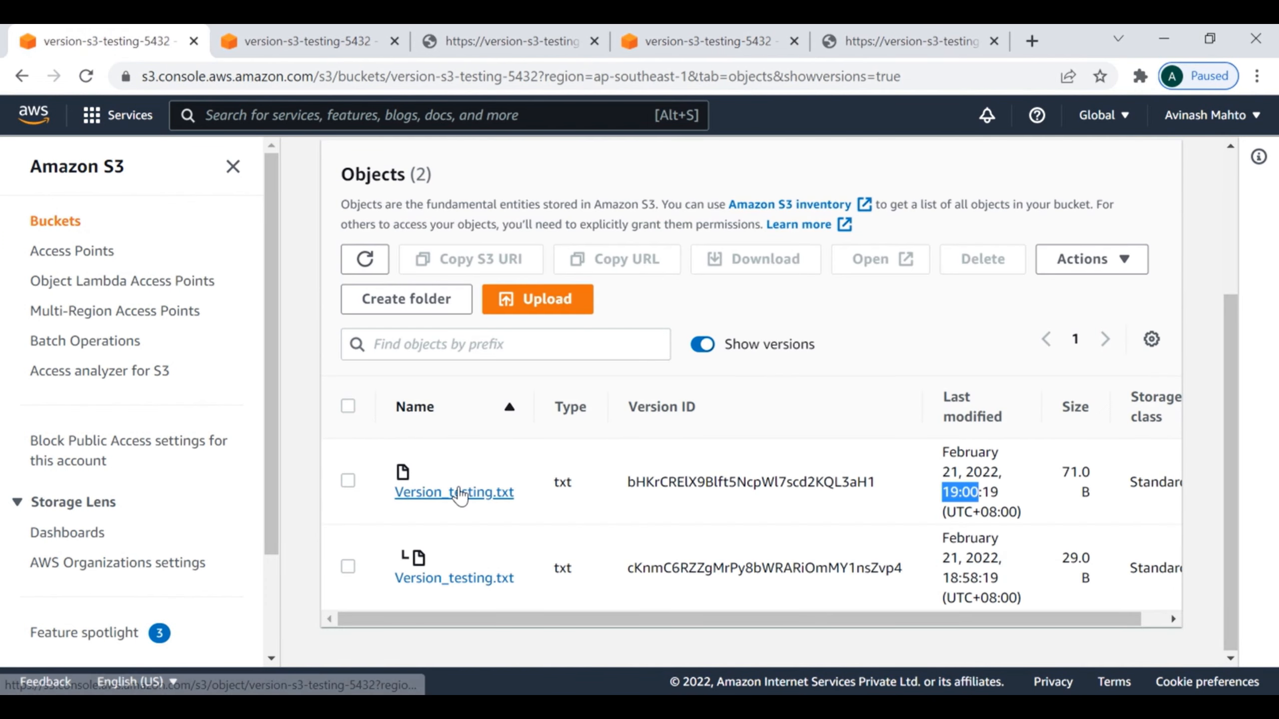
{"action": "left_click", "coordinate": [455, 491]}
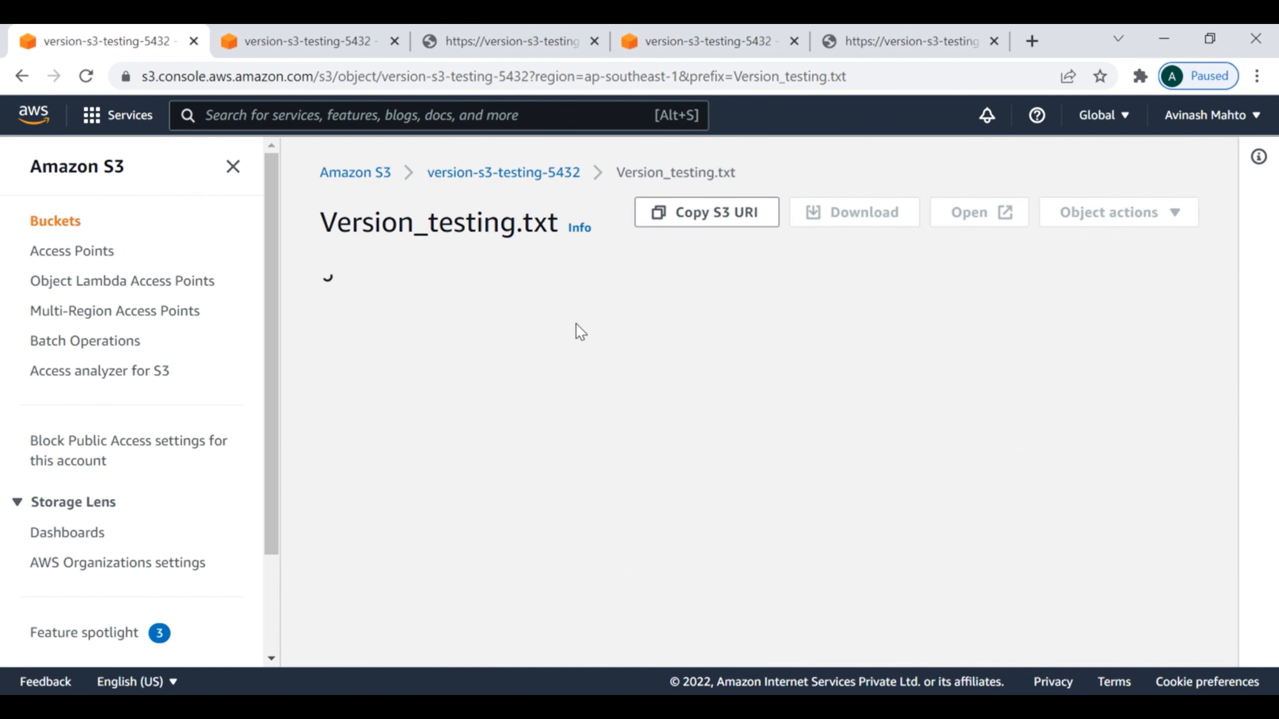
{"action": "scroll", "coordinate": [1037, 383], "scroll_direction": "down", "scroll_amount": 10}
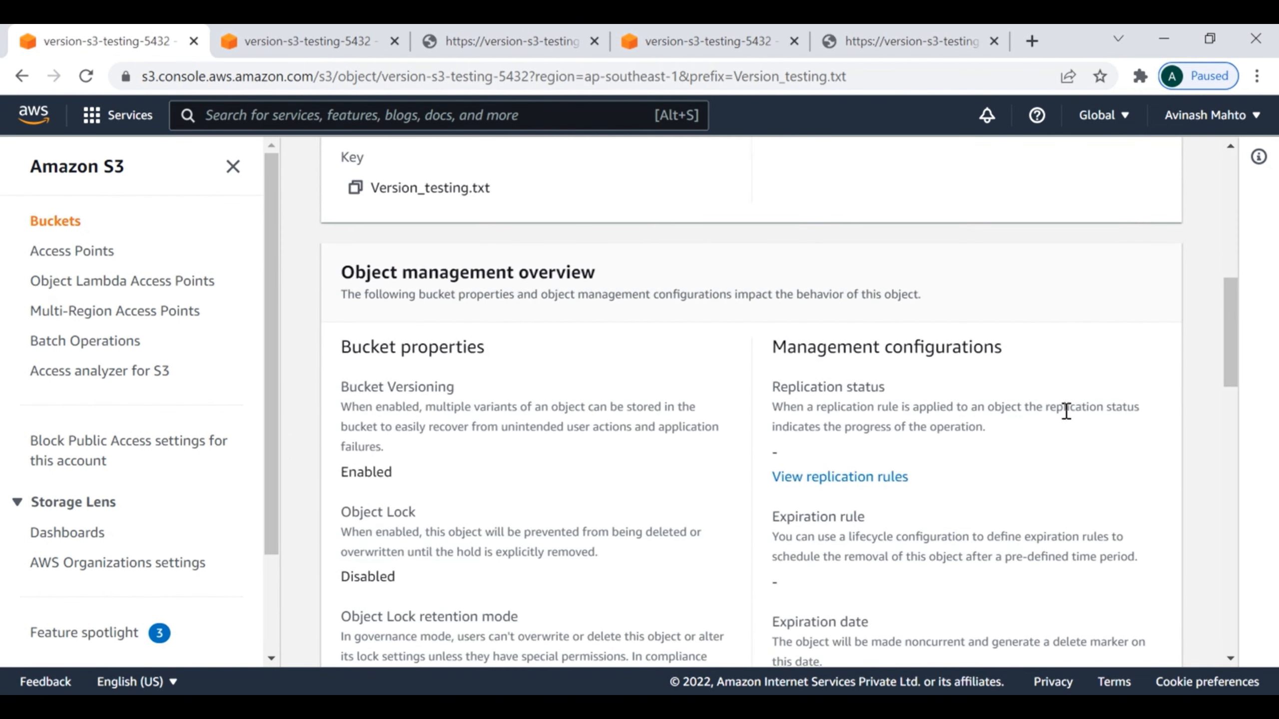
{"action": "scroll", "coordinate": [1065, 409], "scroll_direction": "up", "scroll_amount": 9}
{"action": "left_click", "coordinate": [491, 196]}
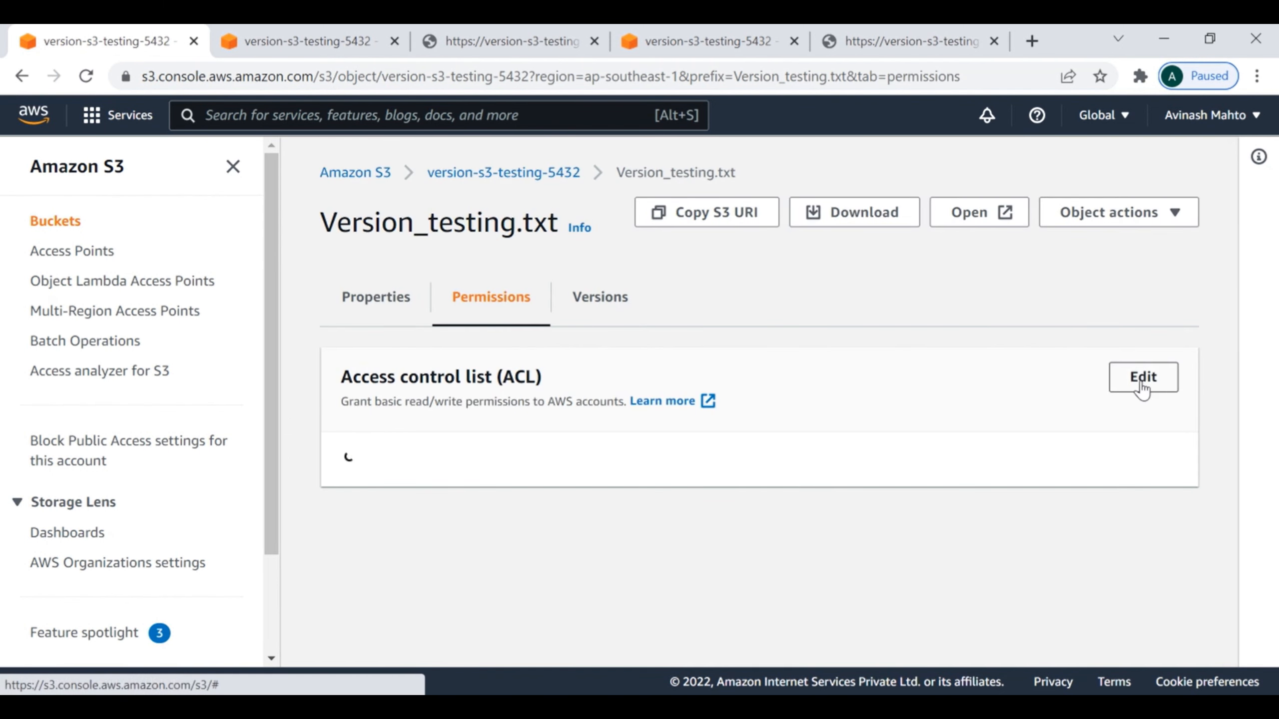
{"action": "left_click", "coordinate": [1127, 376]}
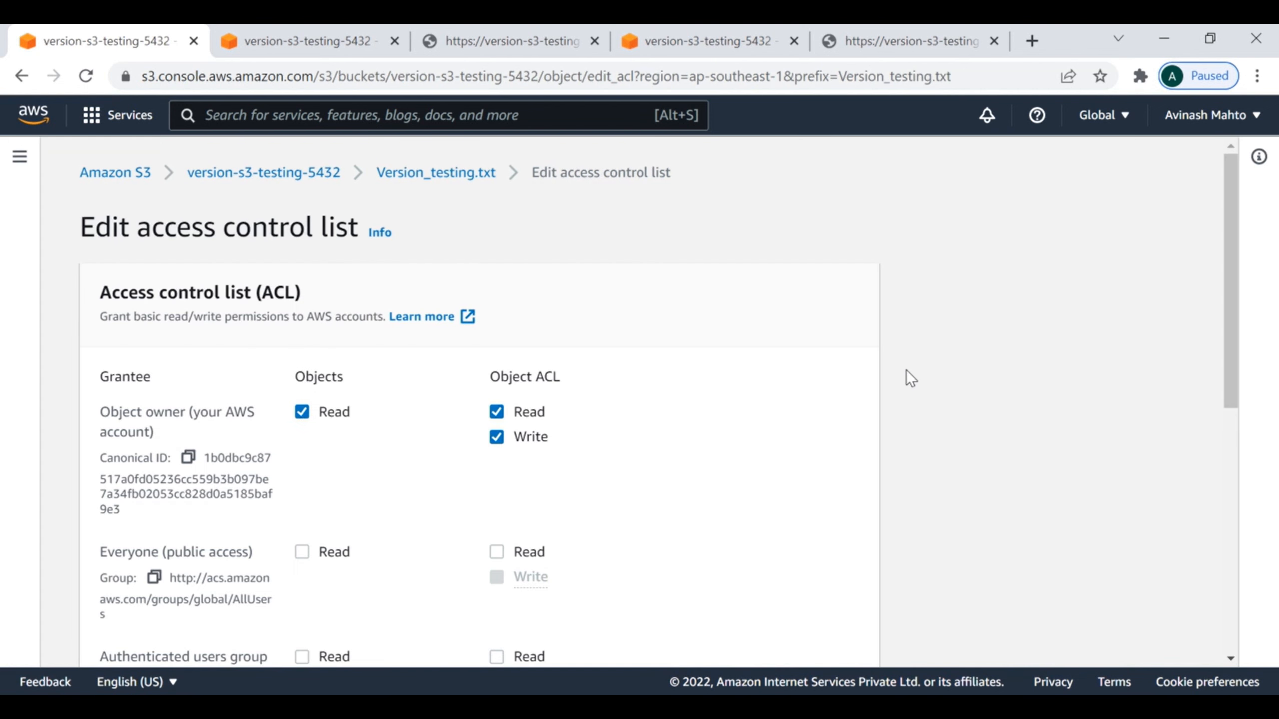
Step: Grant Everyone (public access) read permission on the object and its ACL, acknowledge the effects, and save the changes
{"action": "left_click", "coordinate": [303, 552]}
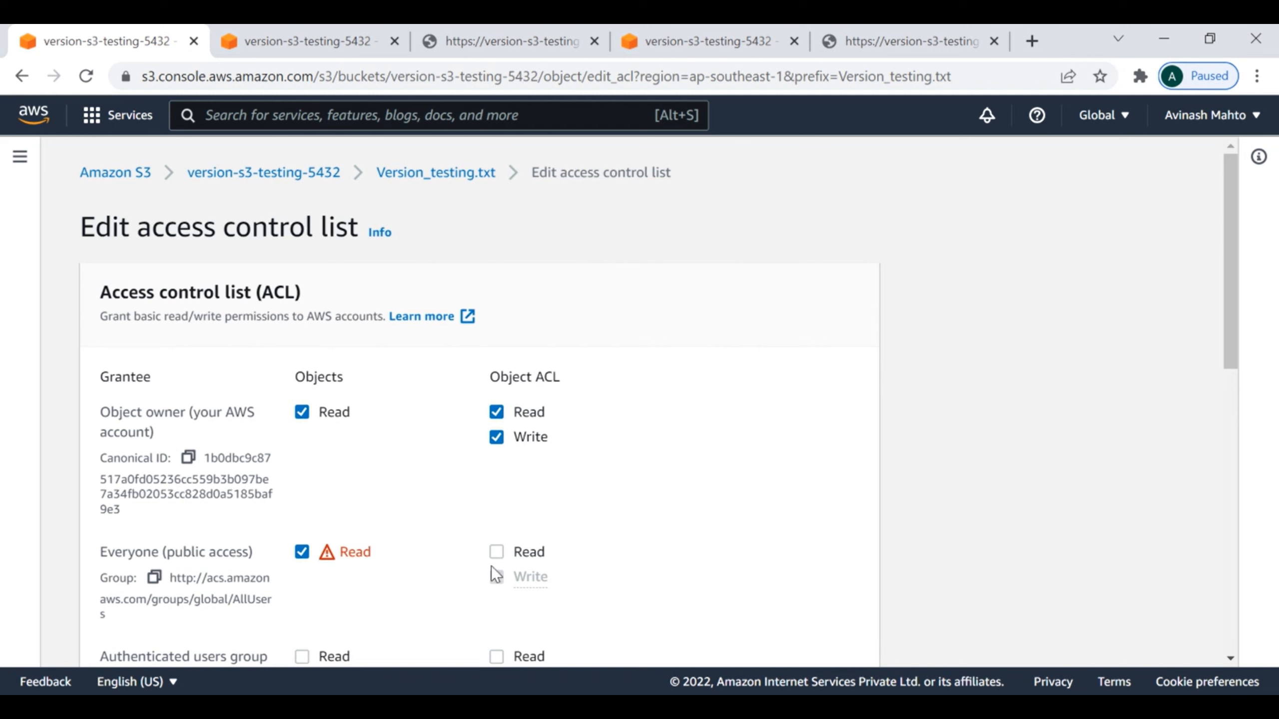
{"action": "scroll", "coordinate": [788, 561], "scroll_direction": "down", "scroll_amount": 5}
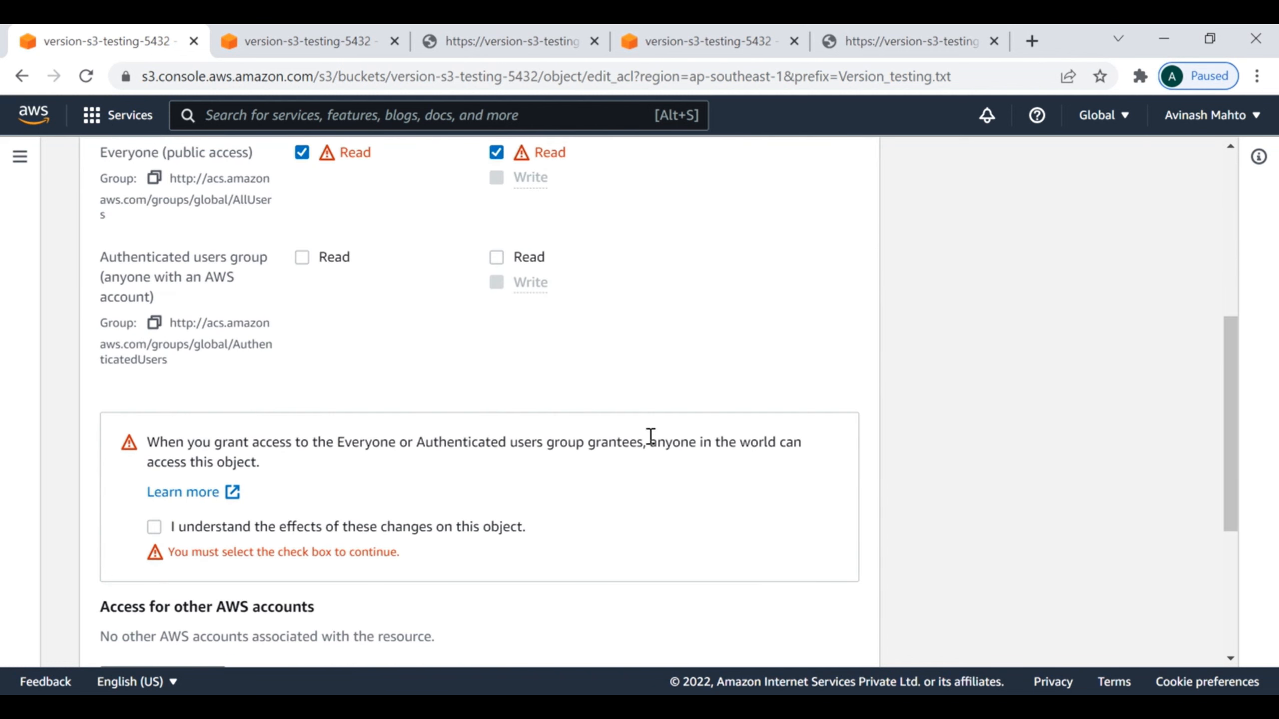
{"action": "left_click", "coordinate": [154, 527]}
{"action": "scroll", "coordinate": [621, 538], "scroll_direction": "up", "scroll_amount": 3}
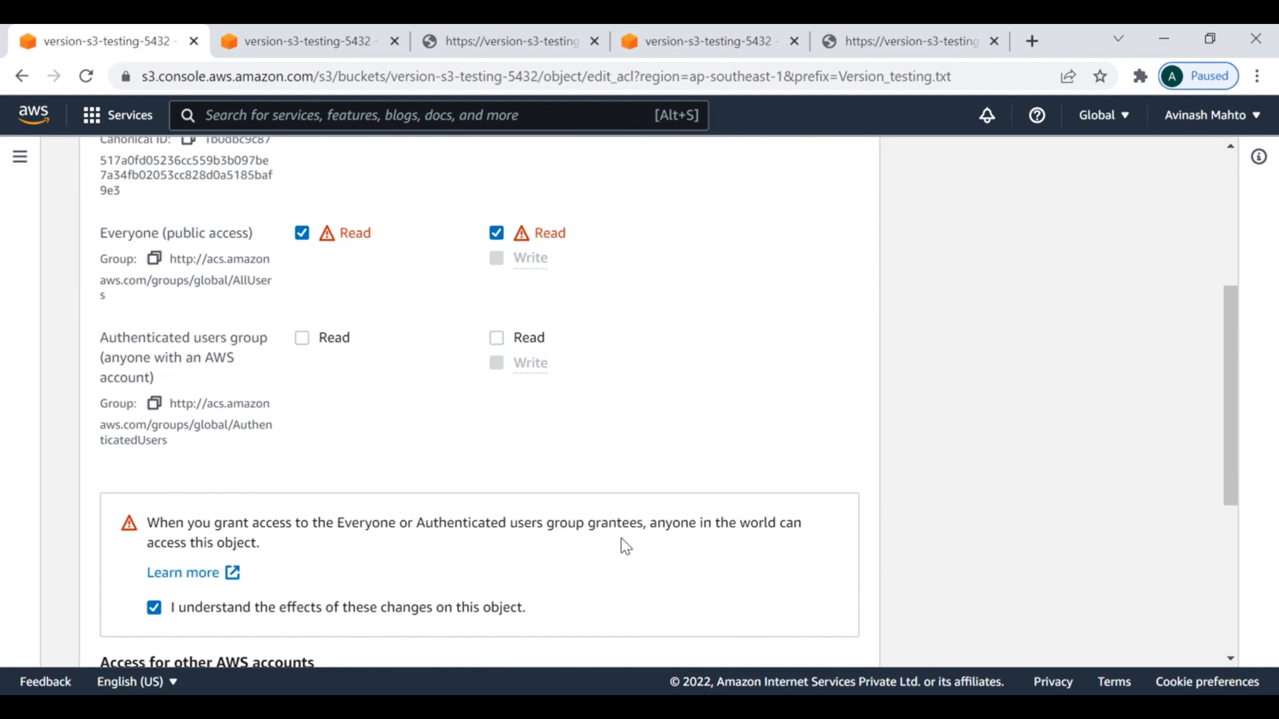
{"action": "scroll", "coordinate": [604, 544], "scroll_direction": "down", "scroll_amount": 4}
{"action": "scroll", "coordinate": [669, 479], "scroll_direction": "down", "scroll_amount": 2}
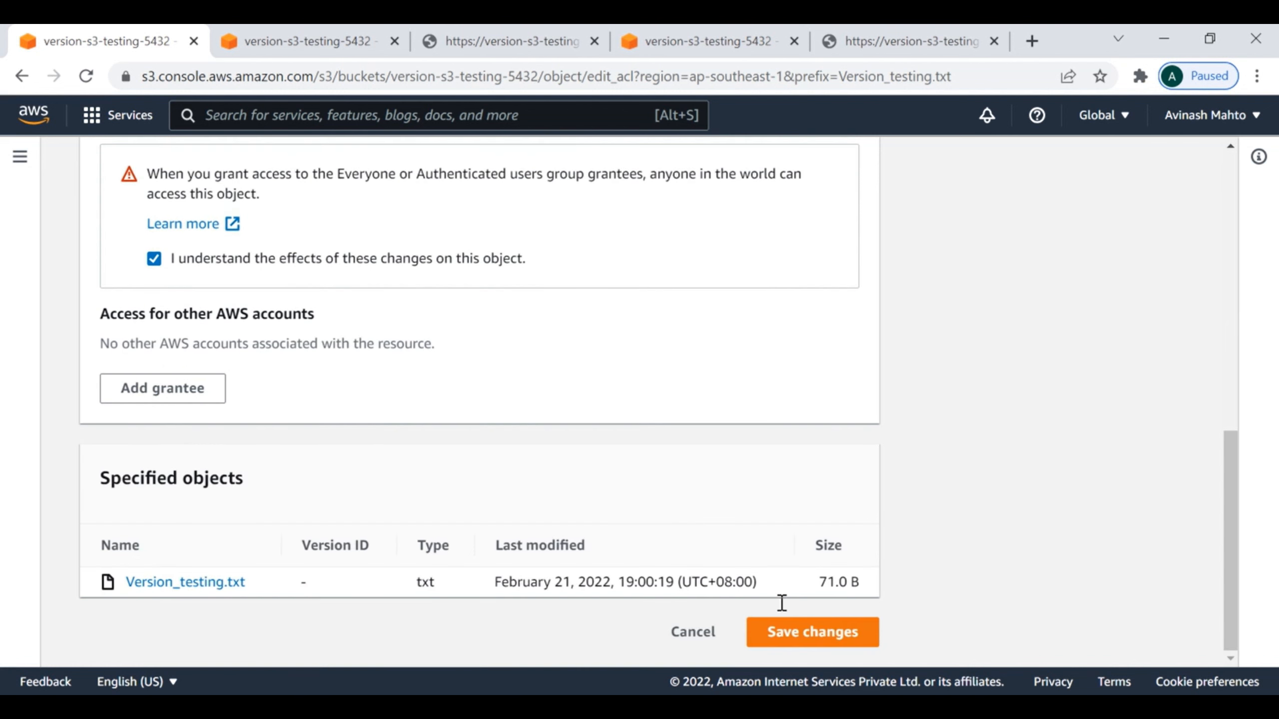
{"action": "left_click", "coordinate": [791, 636]}
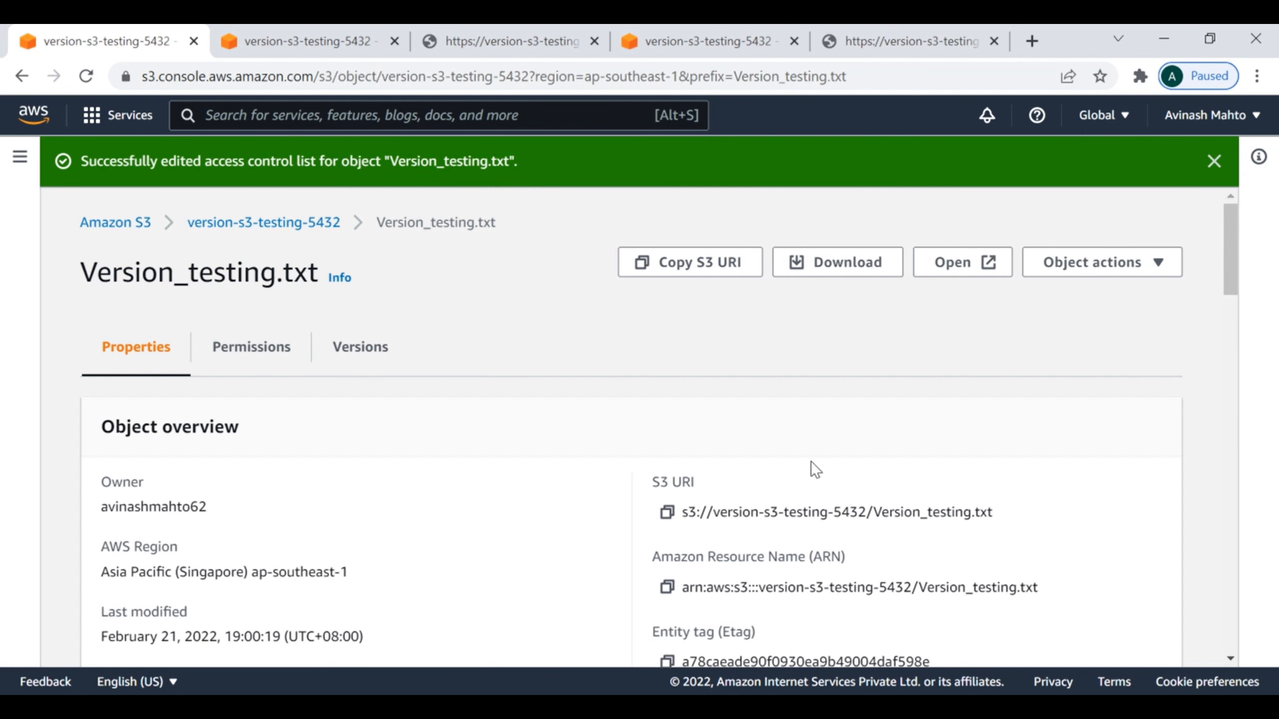
Step: Open the newest version's object URL in a new browser tab and read both lines of the file's text
{"action": "scroll", "coordinate": [888, 510], "scroll_direction": "down", "scroll_amount": 5}
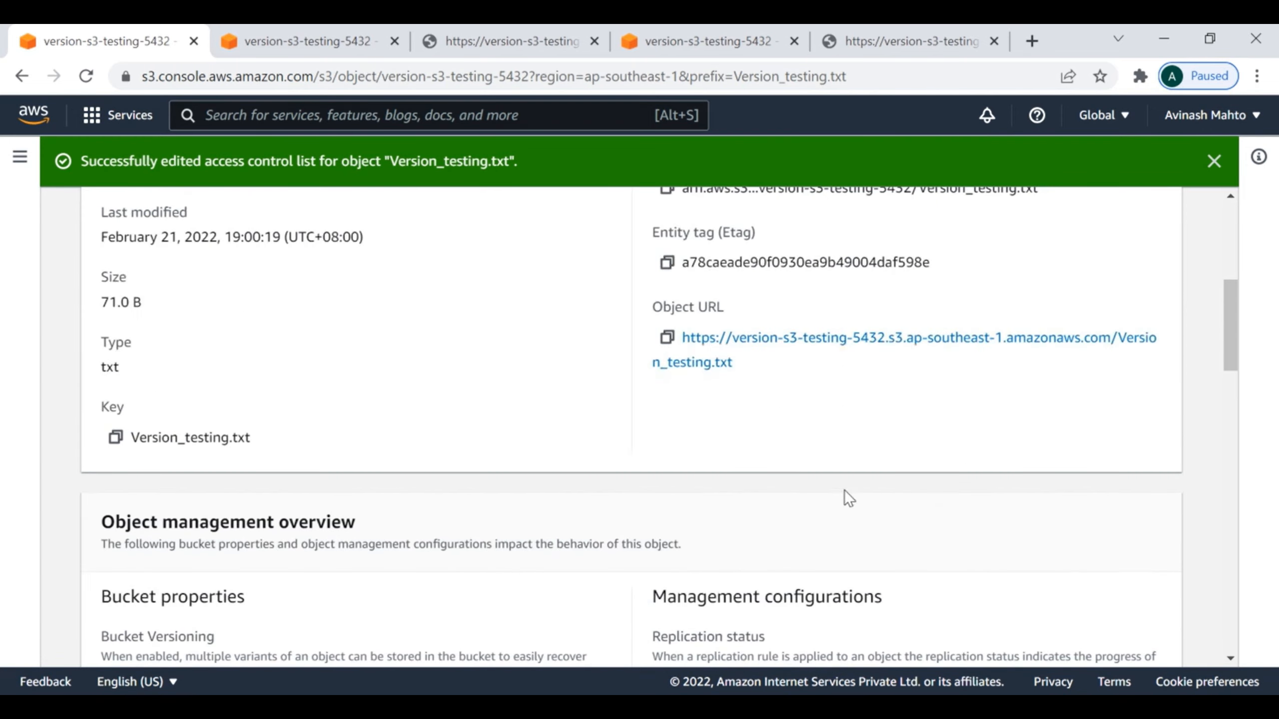
{"action": "right_click", "coordinate": [877, 345]}
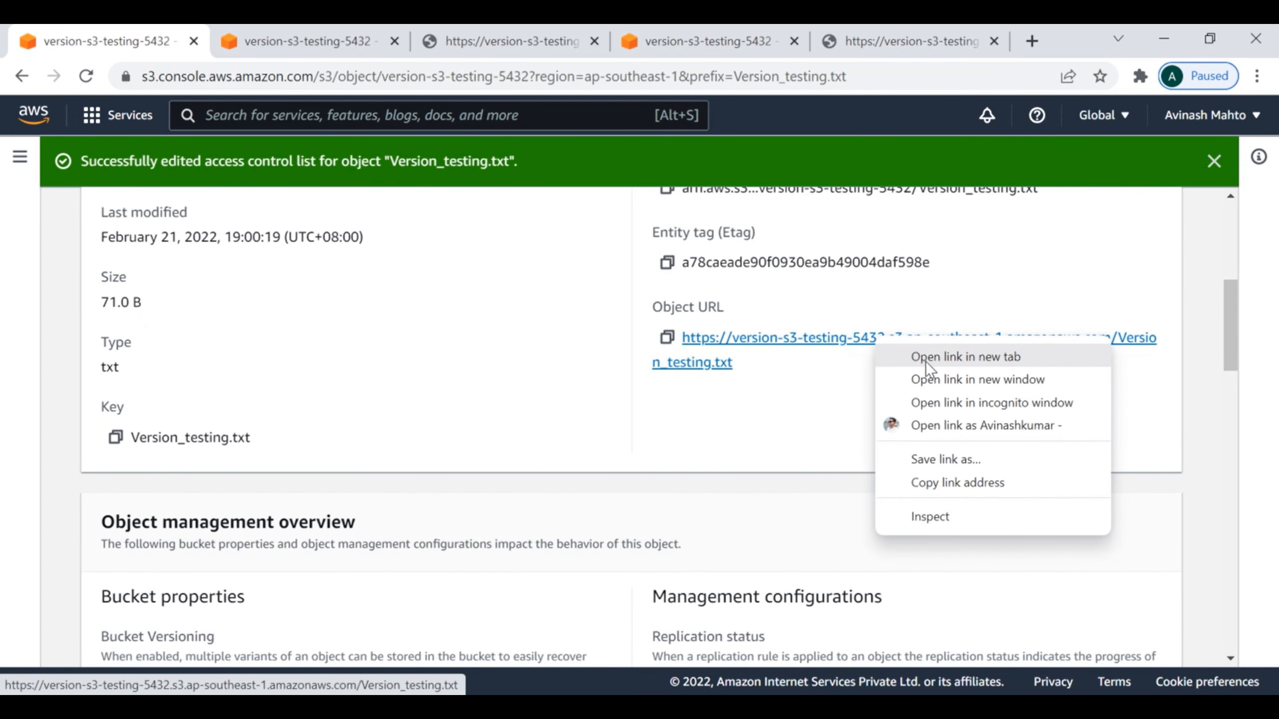
{"action": "left_click", "coordinate": [928, 358]}
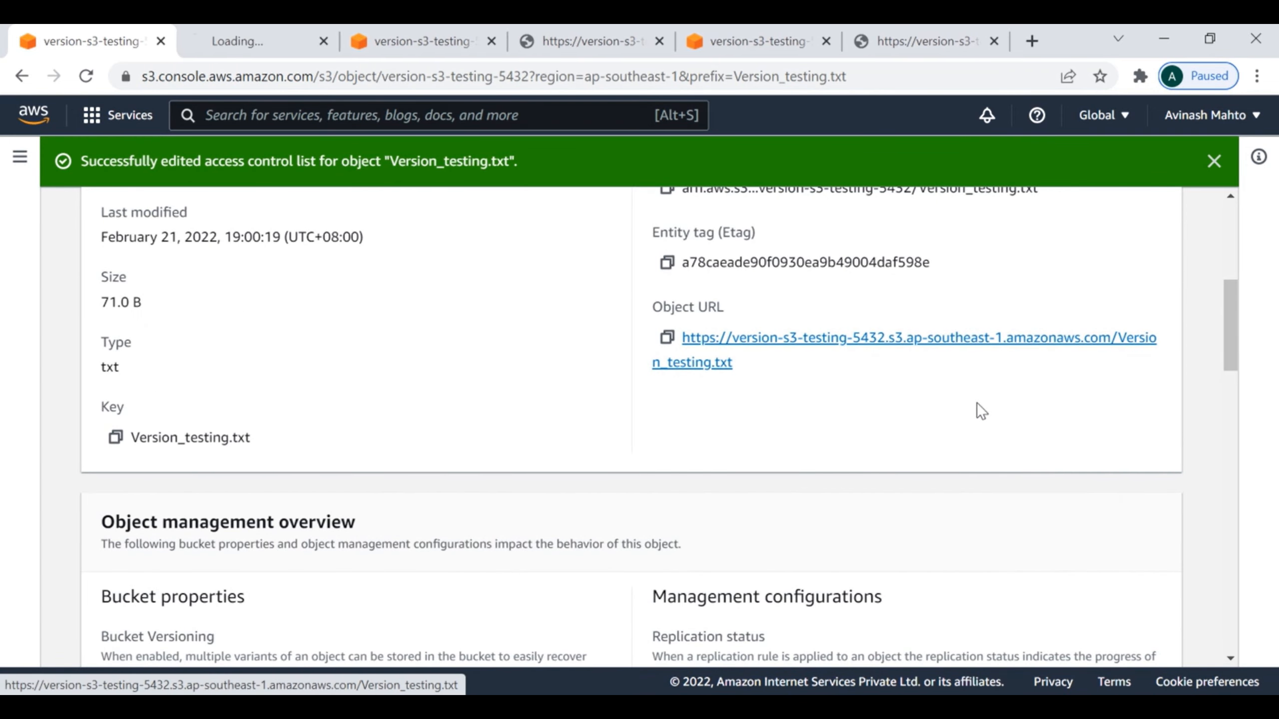
{"action": "left_click", "coordinate": [258, 42]}
{"action": "left_click_drag", "start_coordinate": [310, 127], "coordinate": [39, 152]}
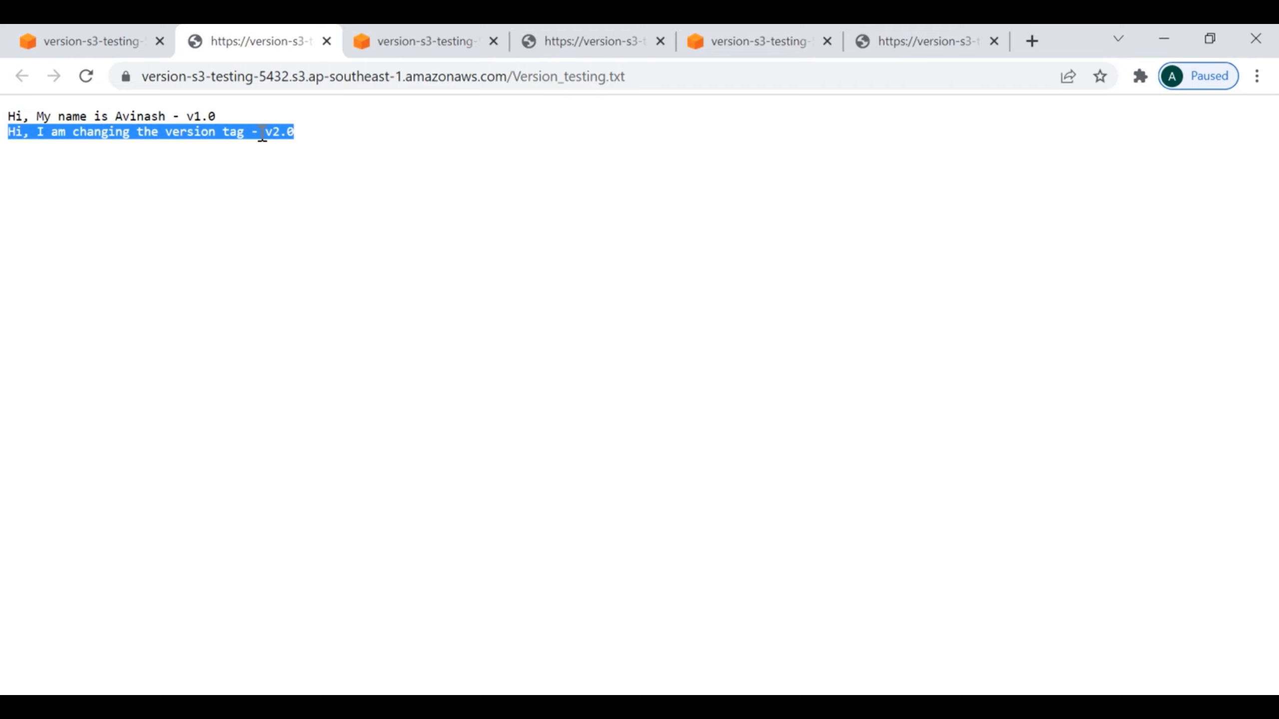
{"action": "left_click", "coordinate": [354, 146]}
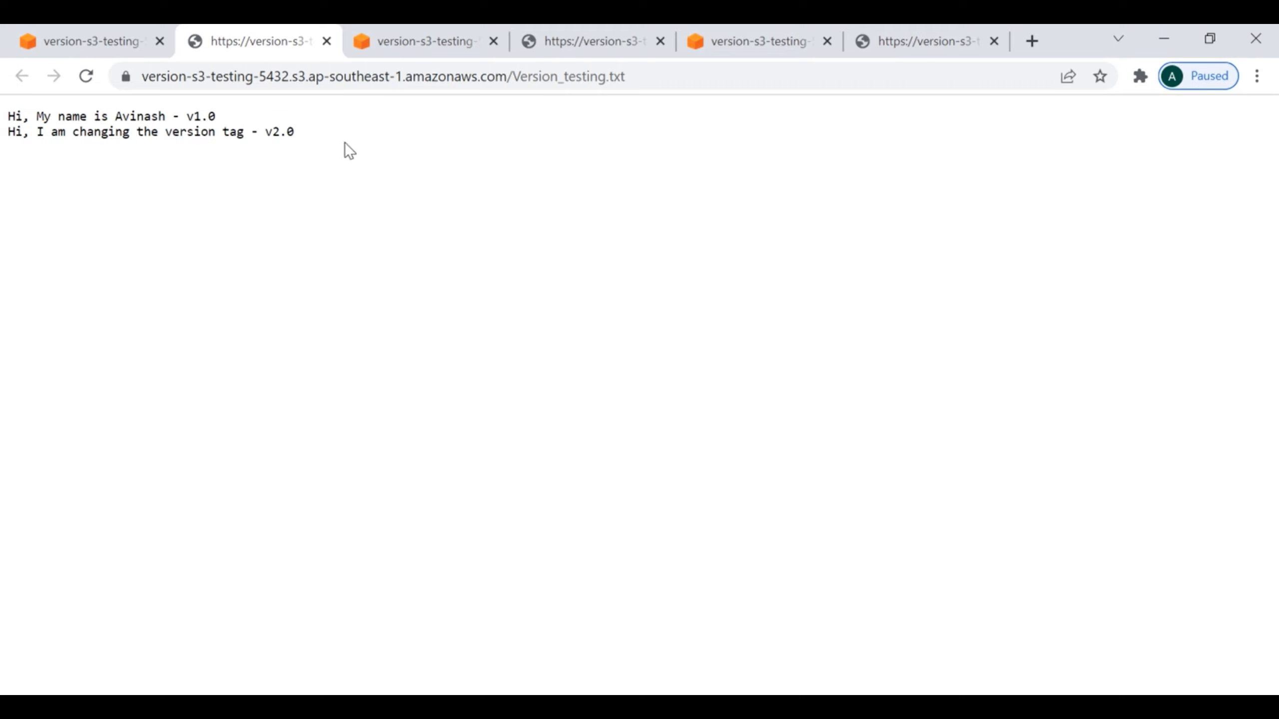
{"action": "left_click_drag", "start_coordinate": [330, 132], "coordinate": [1, 92]}
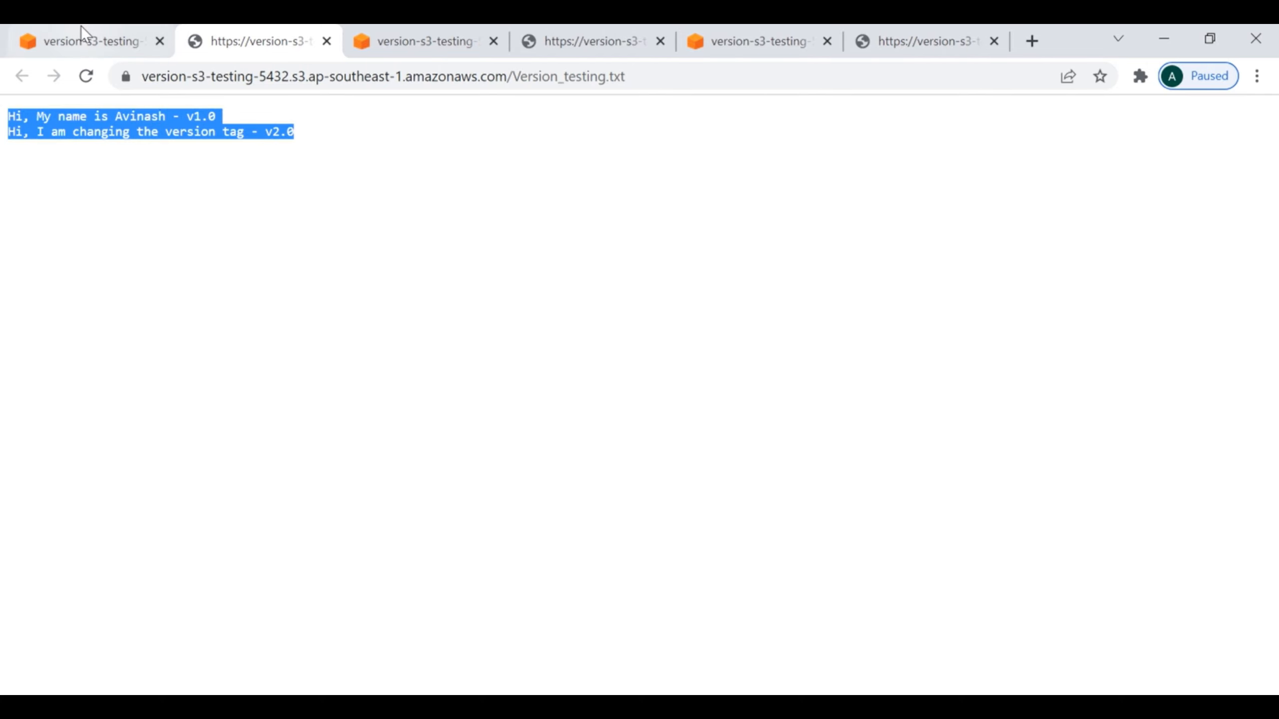
Step: Return to the Version_testing.txt details page and dismiss the access control list notification
{"action": "left_click", "coordinate": [80, 41]}
{"action": "scroll", "coordinate": [454, 309], "scroll_direction": "up", "scroll_amount": 5}
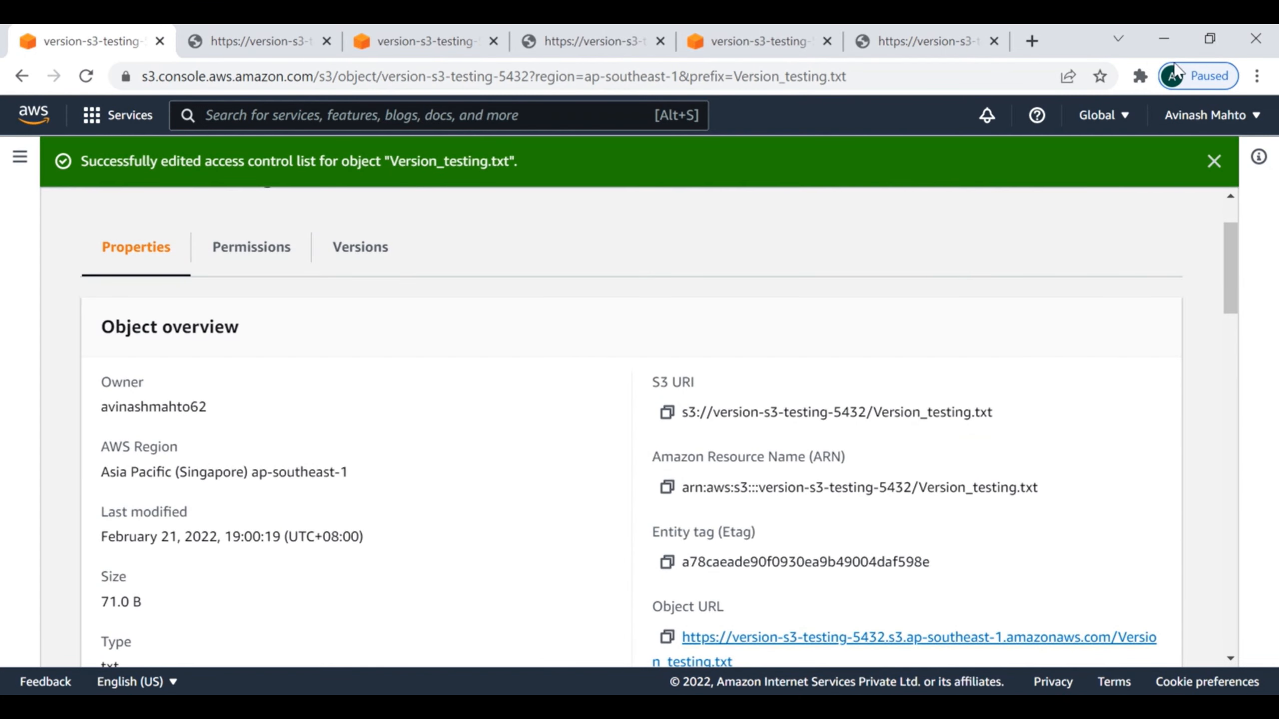
{"action": "left_click", "coordinate": [1213, 161]}
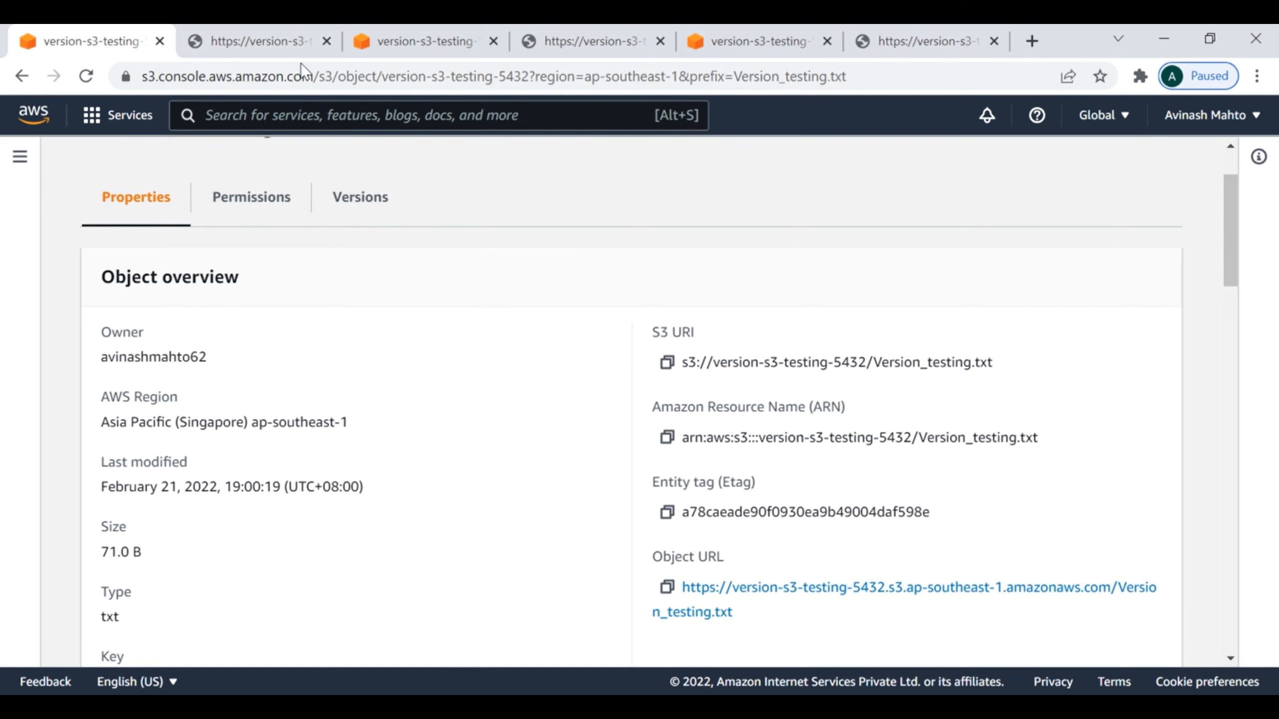
Step: Reopen the version-s3-testing-5432 bucket from the bucket list and show all versions of its objects
{"action": "left_click", "coordinate": [20, 158]}
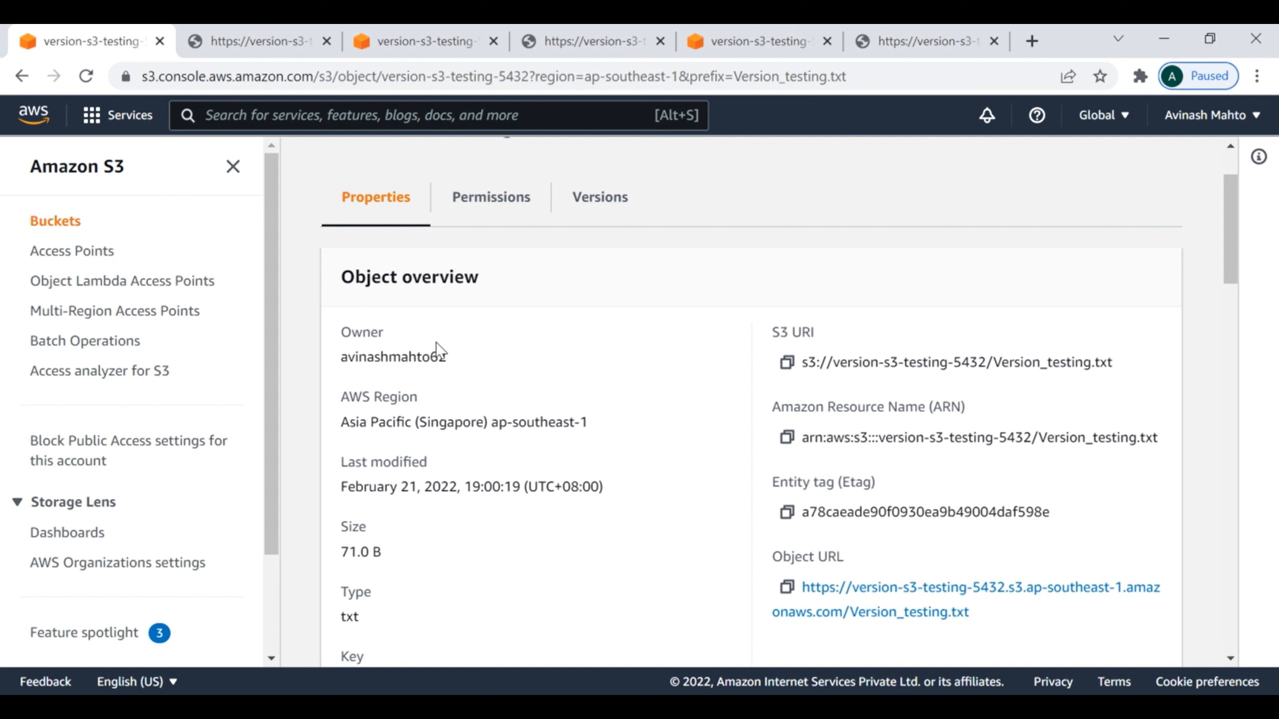
{"action": "left_click", "coordinate": [64, 220]}
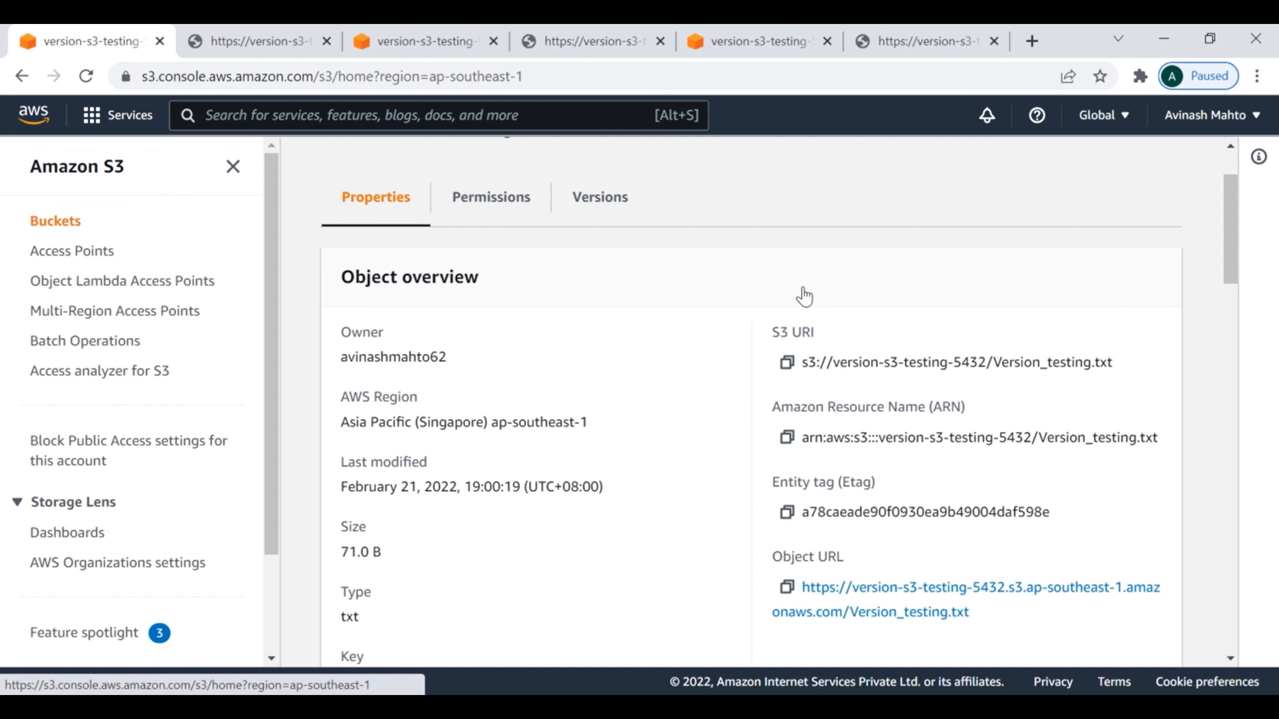
{"action": "left_click", "coordinate": [458, 599]}
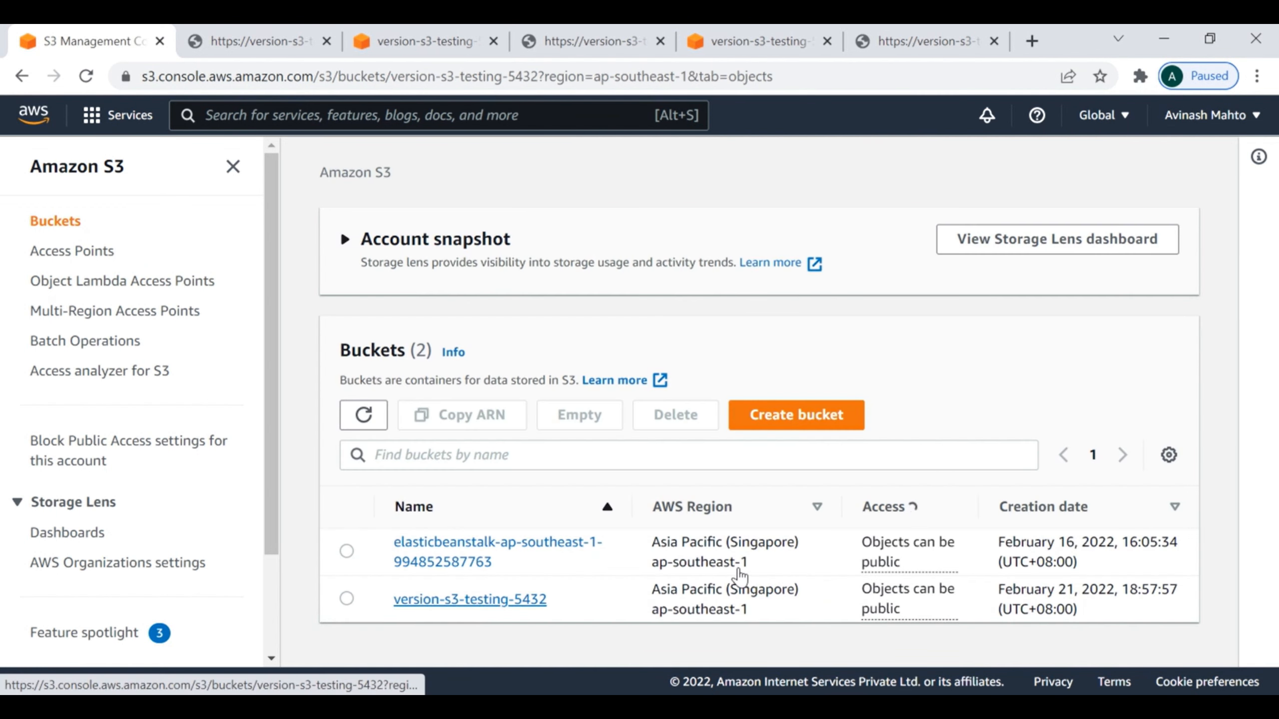
{"action": "scroll", "coordinate": [736, 577], "scroll_direction": "down", "scroll_amount": 2}
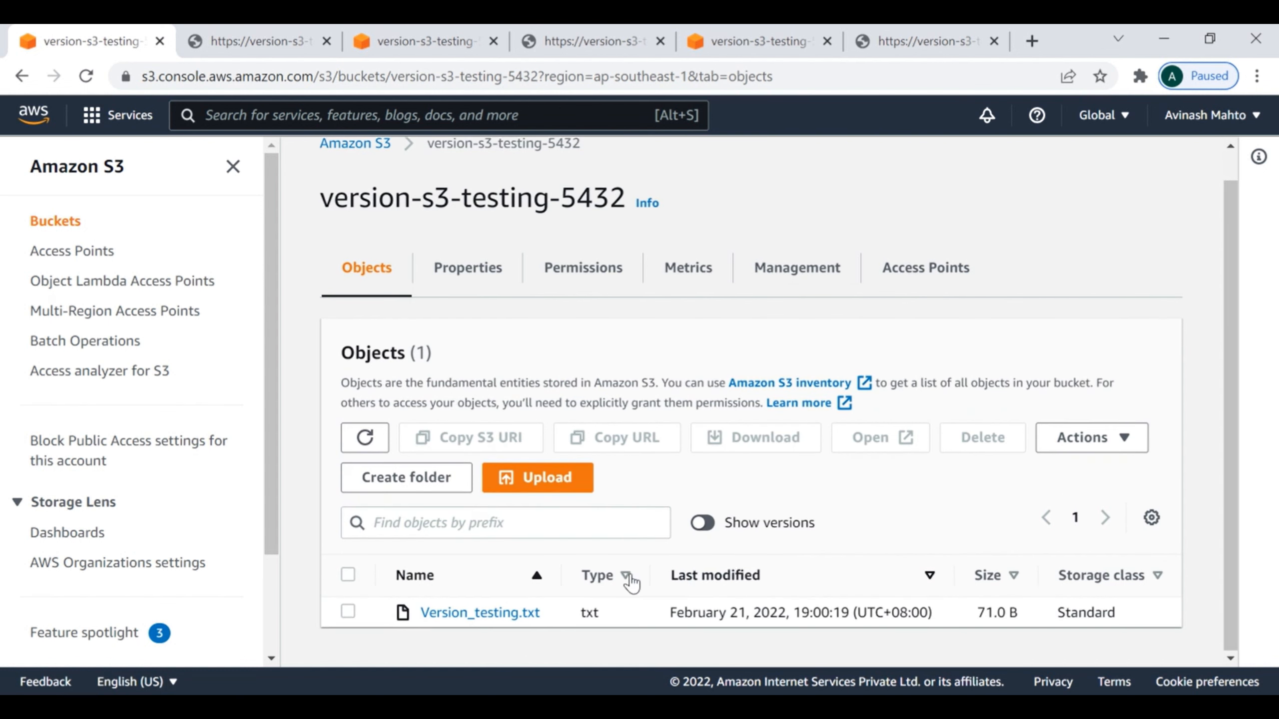
{"action": "left_click", "coordinate": [736, 525]}
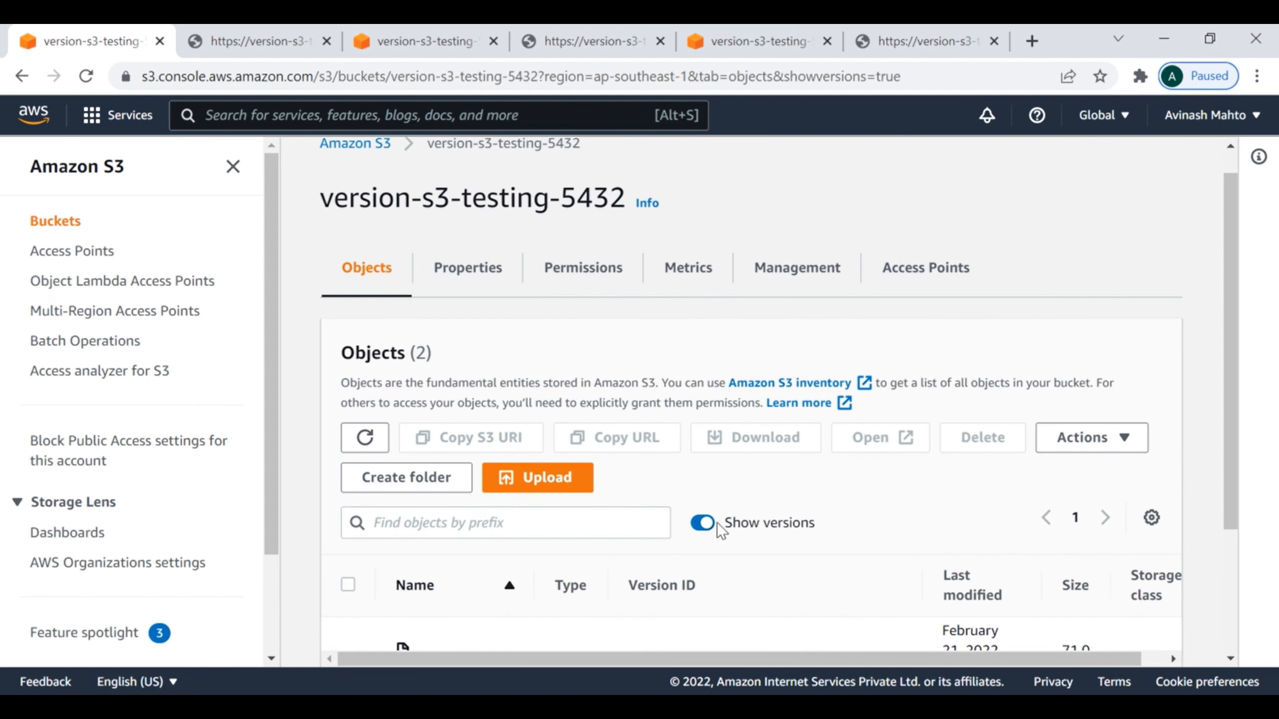
{"action": "scroll", "coordinate": [882, 496], "scroll_direction": "down", "scroll_amount": 3}
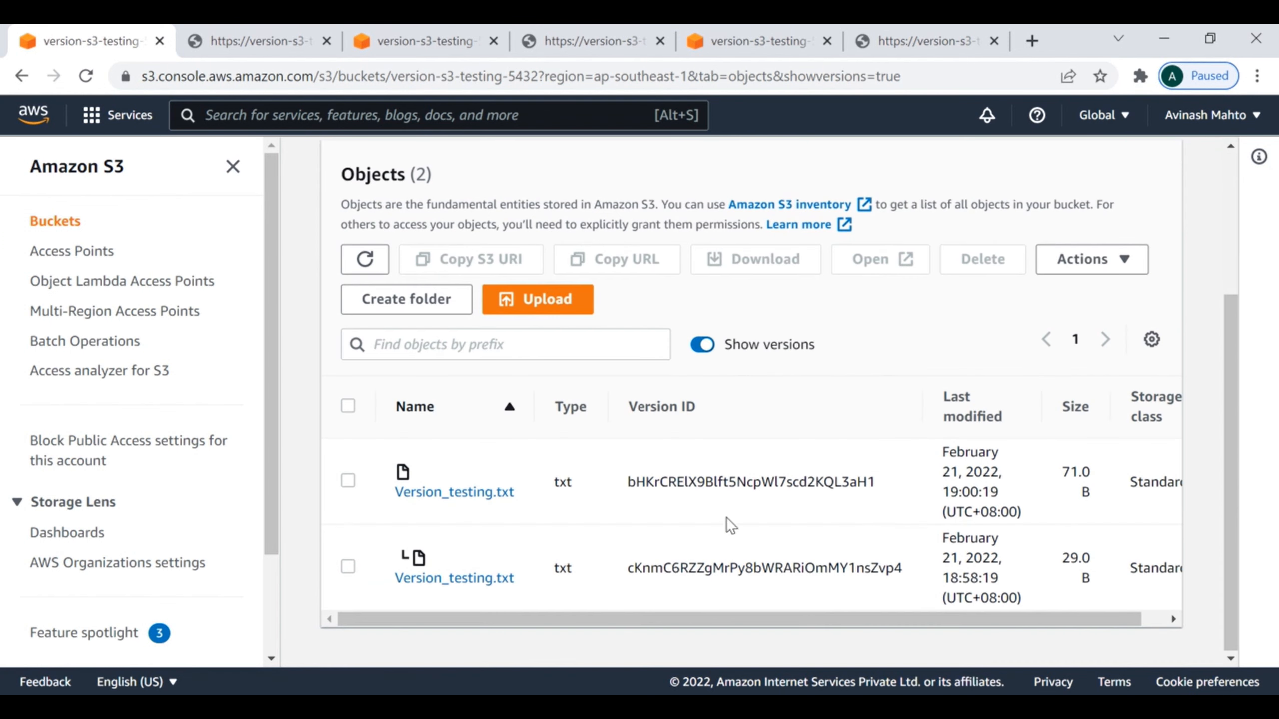